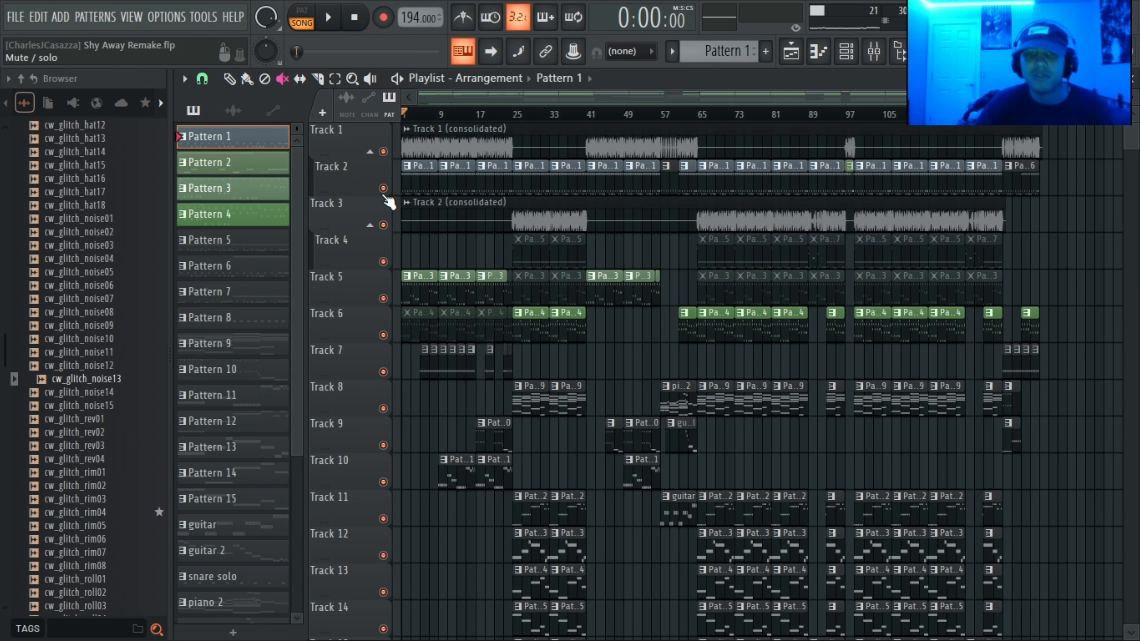
# Step: Unmute the long vocal sample clip on the Vocals track and play the arrangement briefly from around bar 9
pyautogui.scroll(-8, 388, 202)
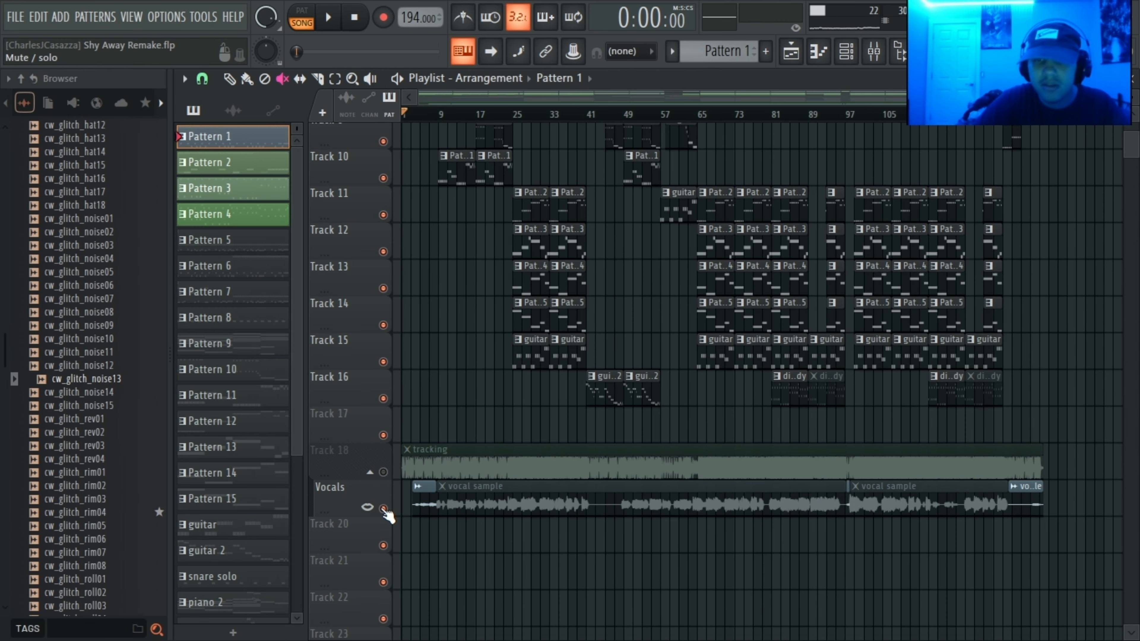
pyautogui.click(497, 503)
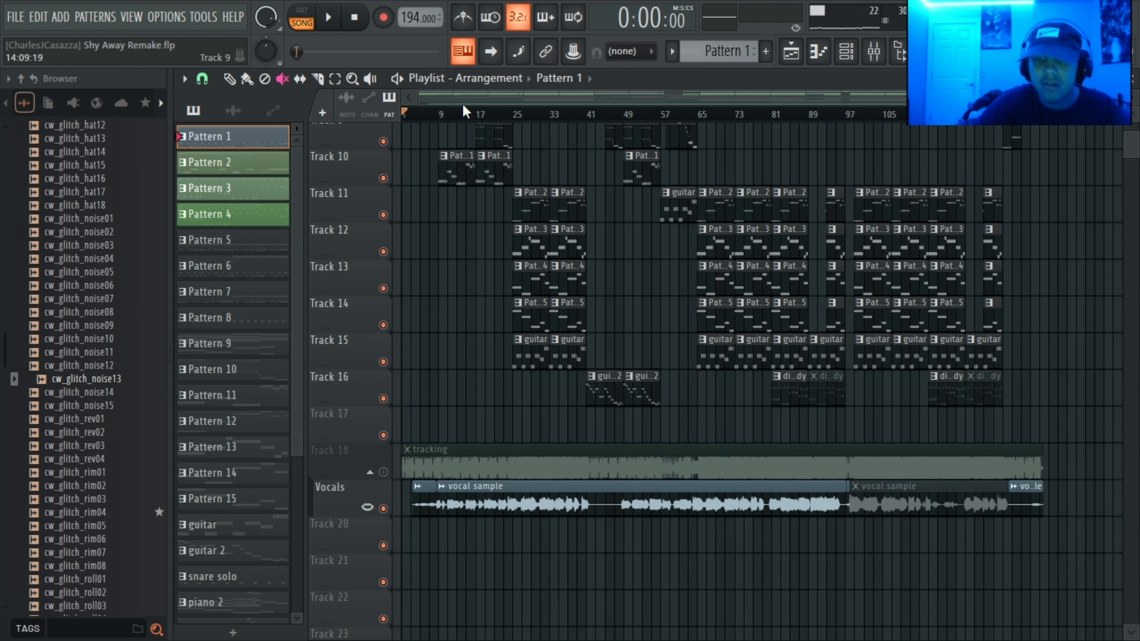
pyautogui.click(442, 118)
pyautogui.press('space')
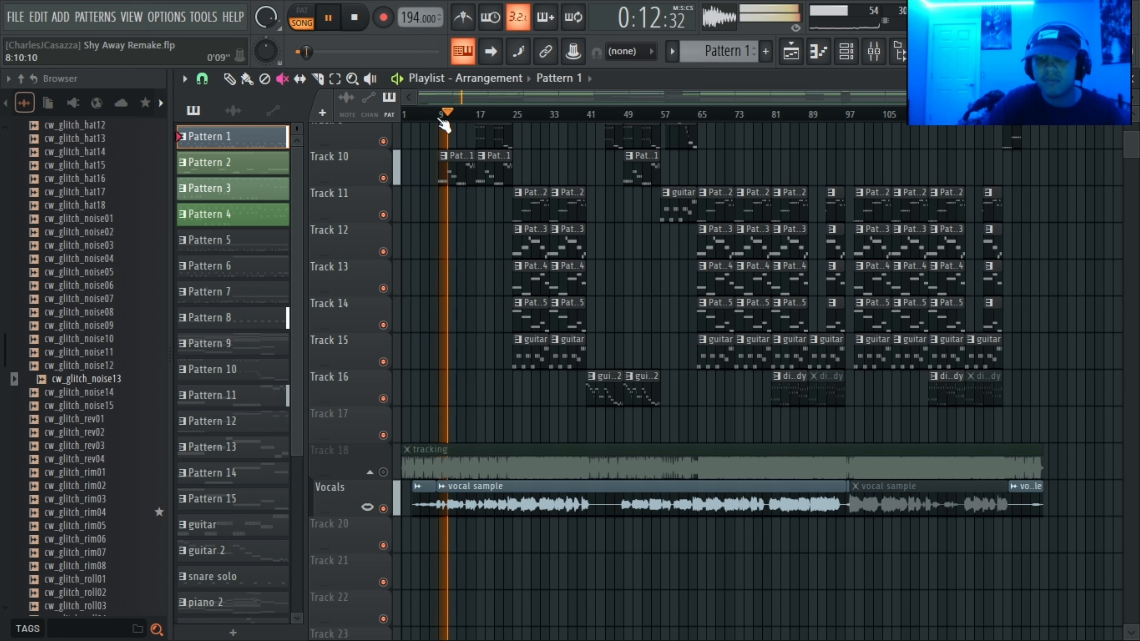
pyautogui.press('space')
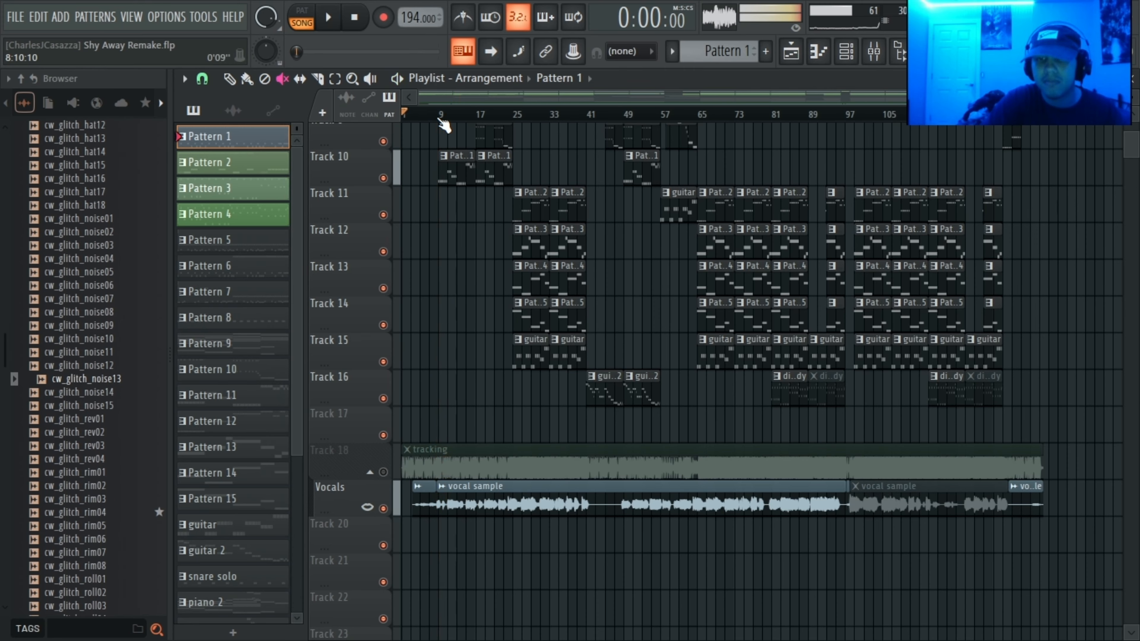
# Step: Solo the Vocals track and play the vocal sample from around bar 7
pyautogui.rightClick(384, 509)
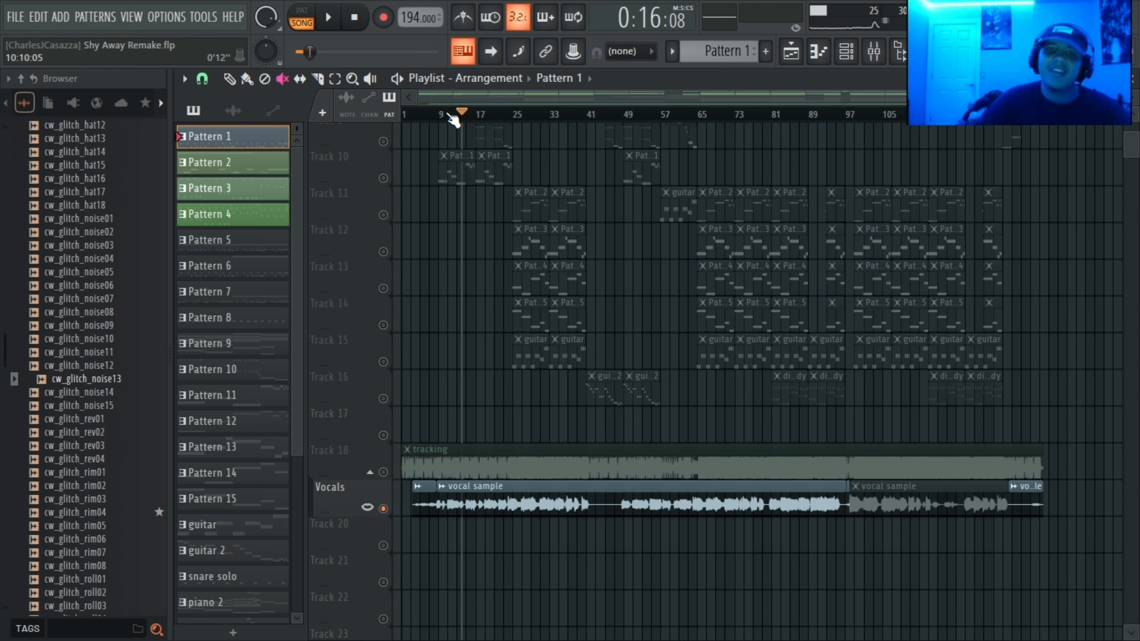
pyautogui.click(448, 114)
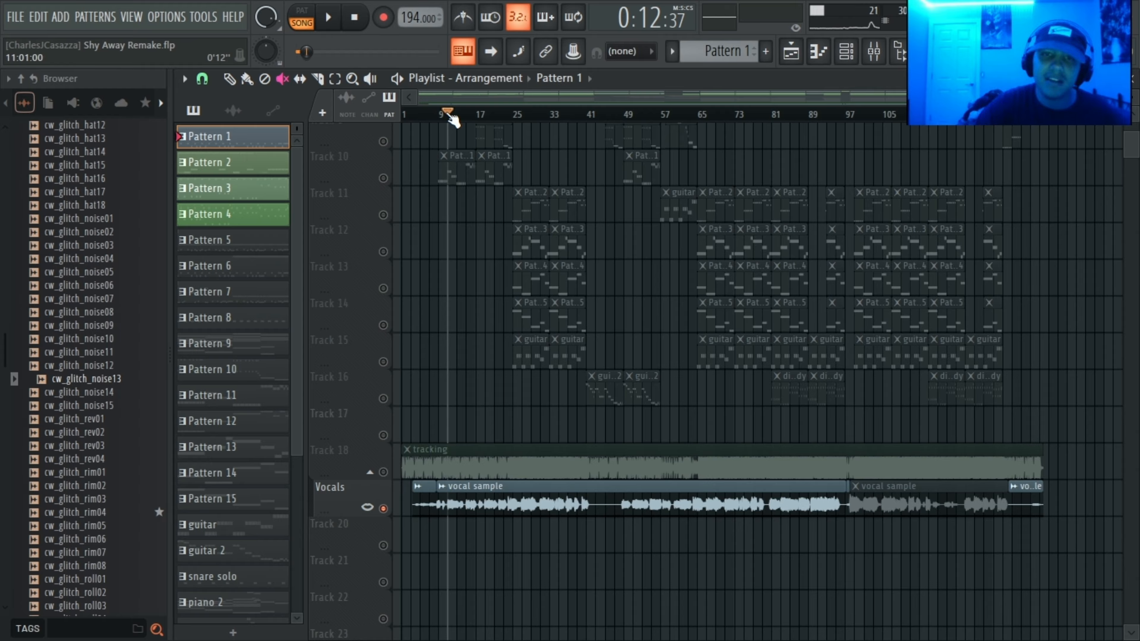
pyautogui.moveTo(450, 116); pyautogui.dragTo(446, 116)
pyautogui.click(435, 114)
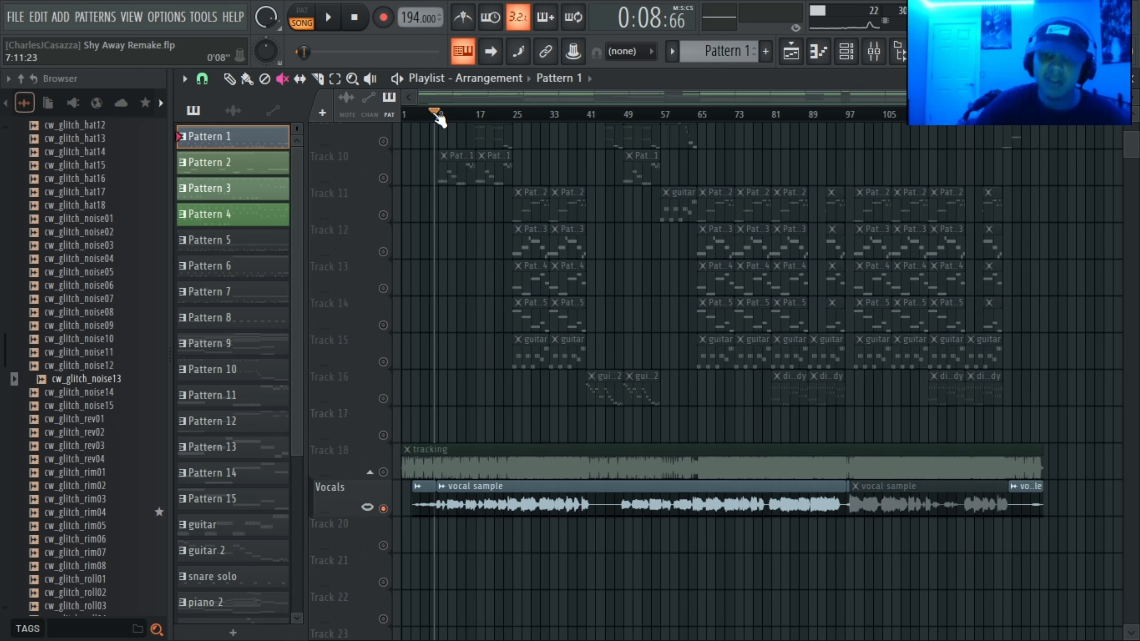
pyautogui.press('space')
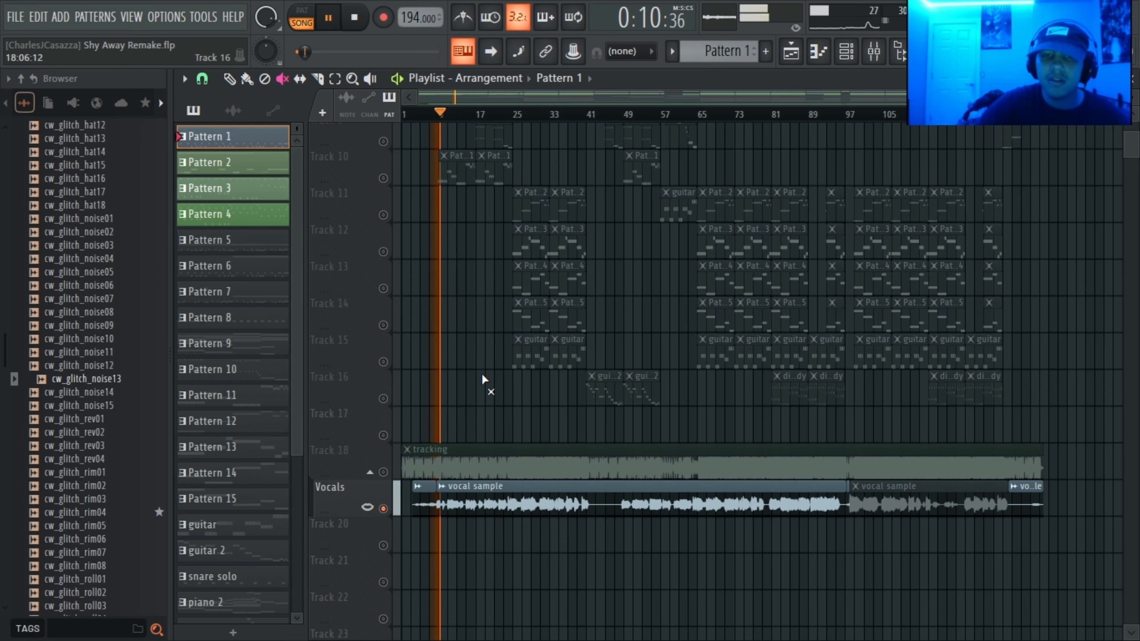
# Step: Mute the long vocal sample clip again, play the intro vocal clip from around bar 3, and stop playback
pyautogui.click(511, 510)
pyautogui.click(413, 115)
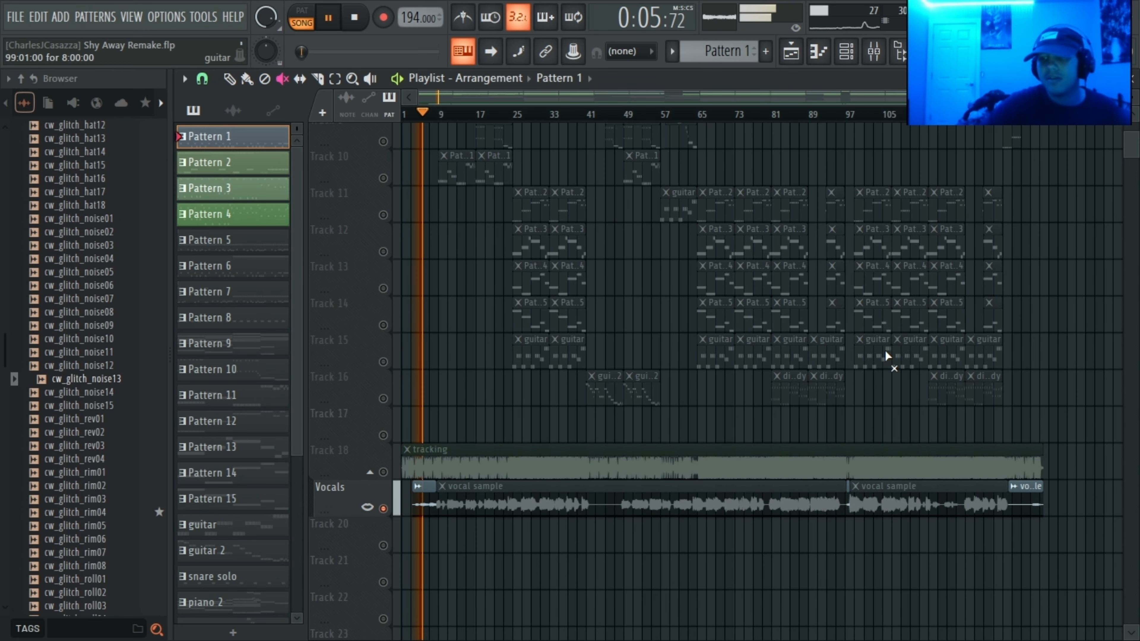
pyautogui.scroll(4, 907, 262)
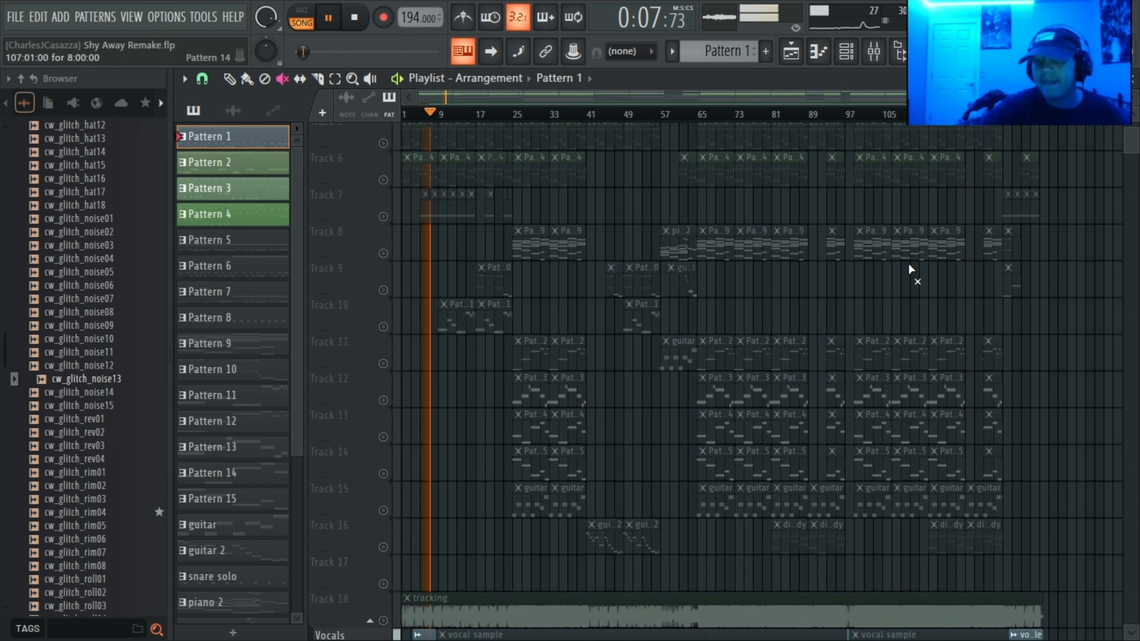
pyautogui.press('space')
pyautogui.scroll(4, 908, 265)
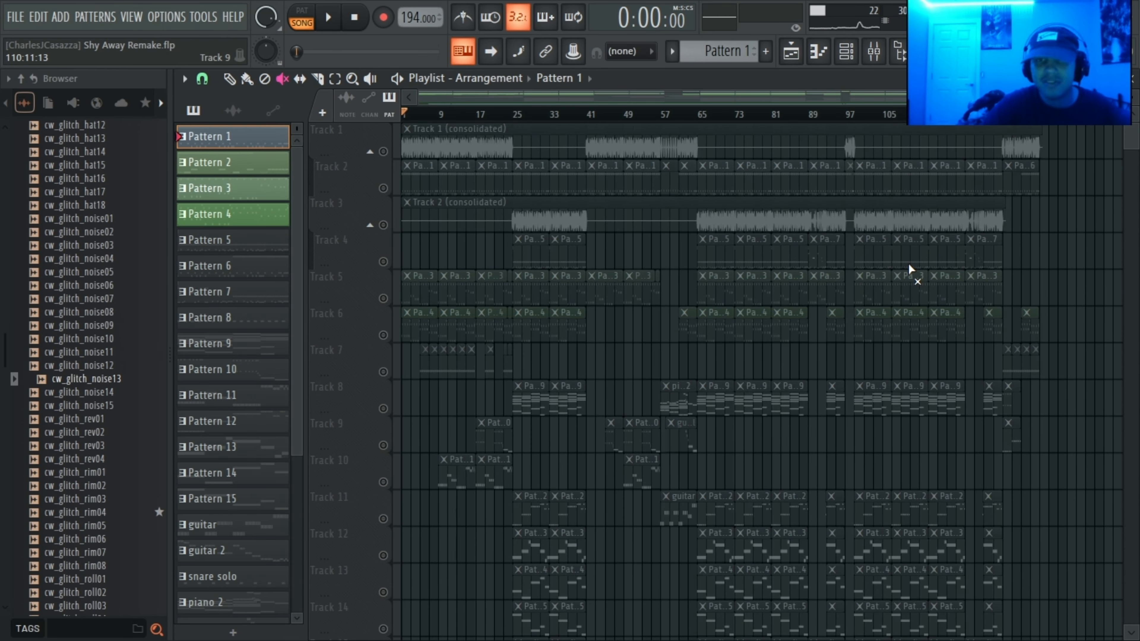
# Step: Solo Track 2, play its drum patterns from the start of the arrangement, and lower the system volume to 50
pyautogui.scroll(-7, 429, 451)
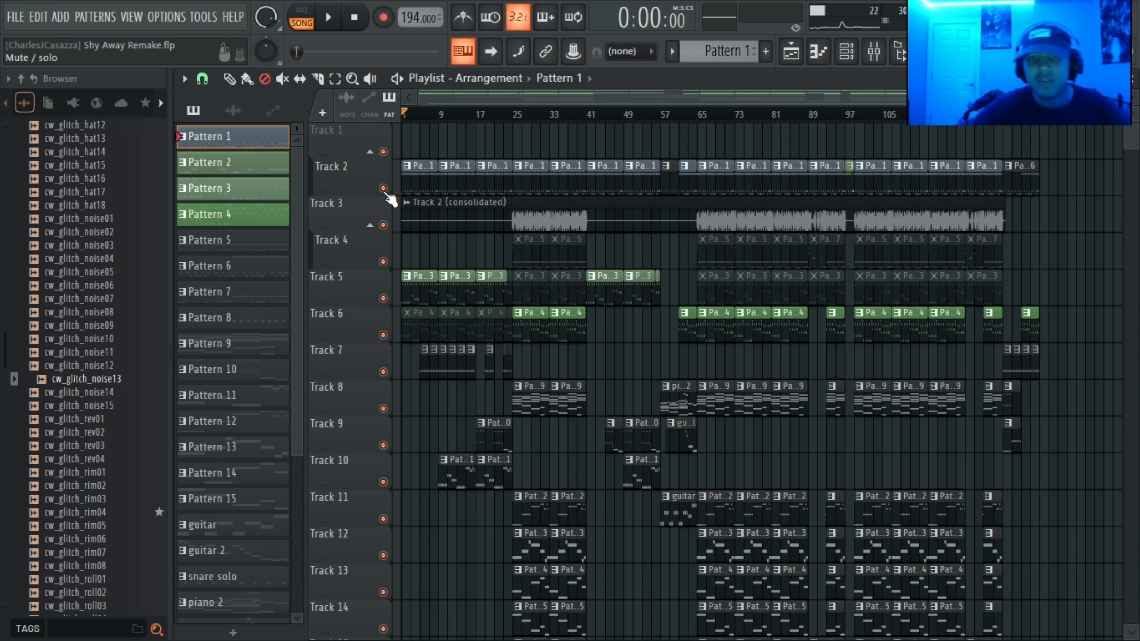
pyautogui.keyDown('ctrl'); pyautogui.click(383, 189); pyautogui.keyUp('ctrl')
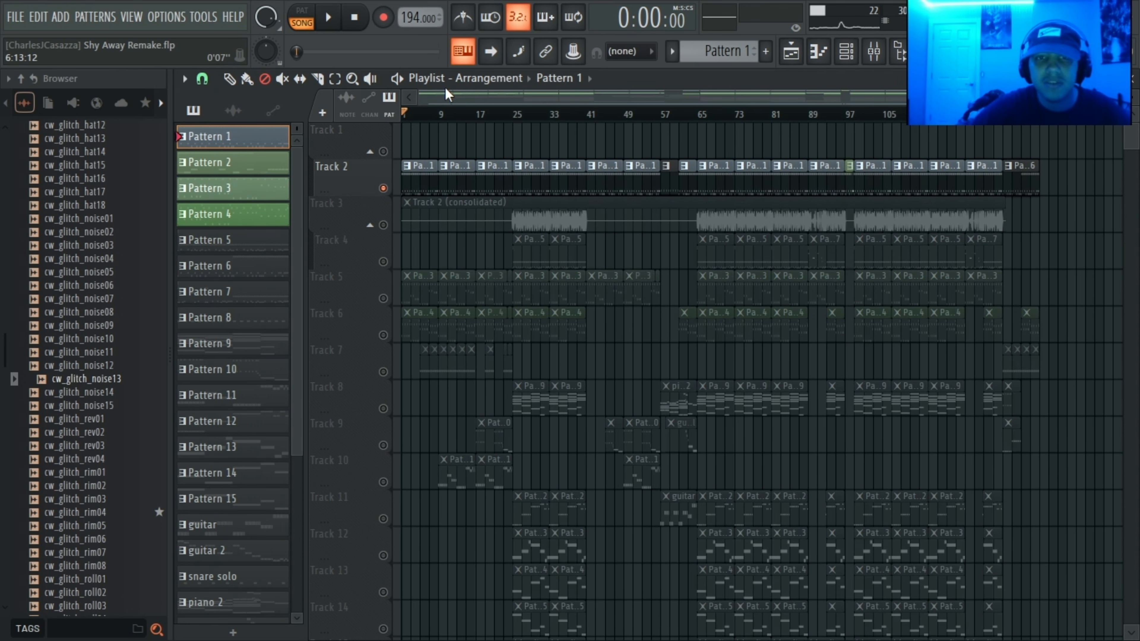
pyautogui.press('space')
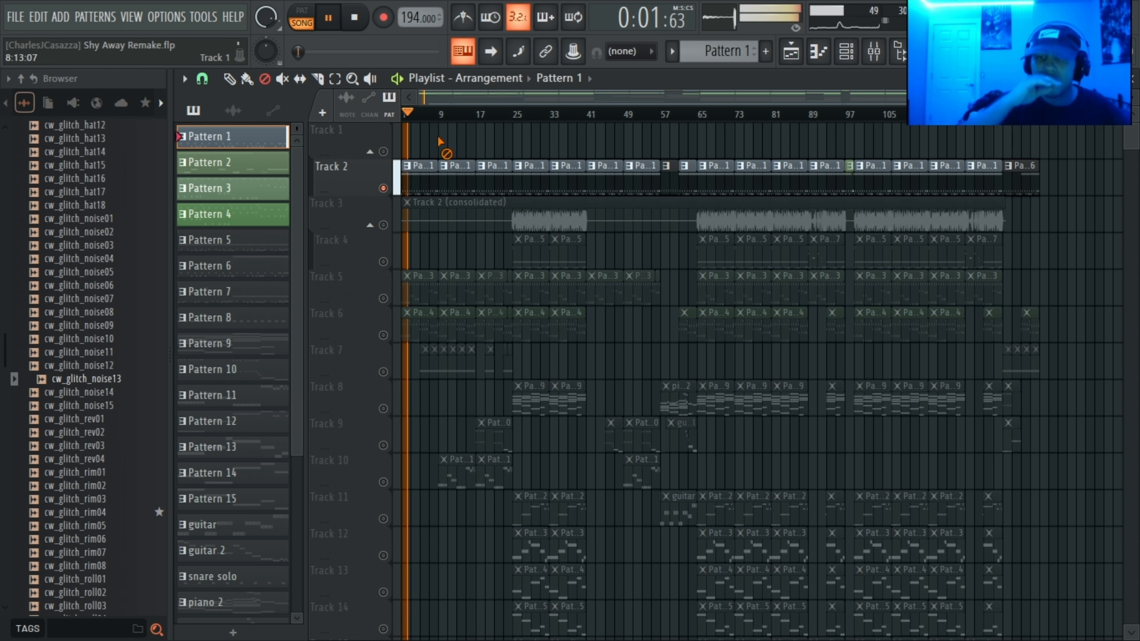
pyautogui.press('XF86AudioLowerVolume')
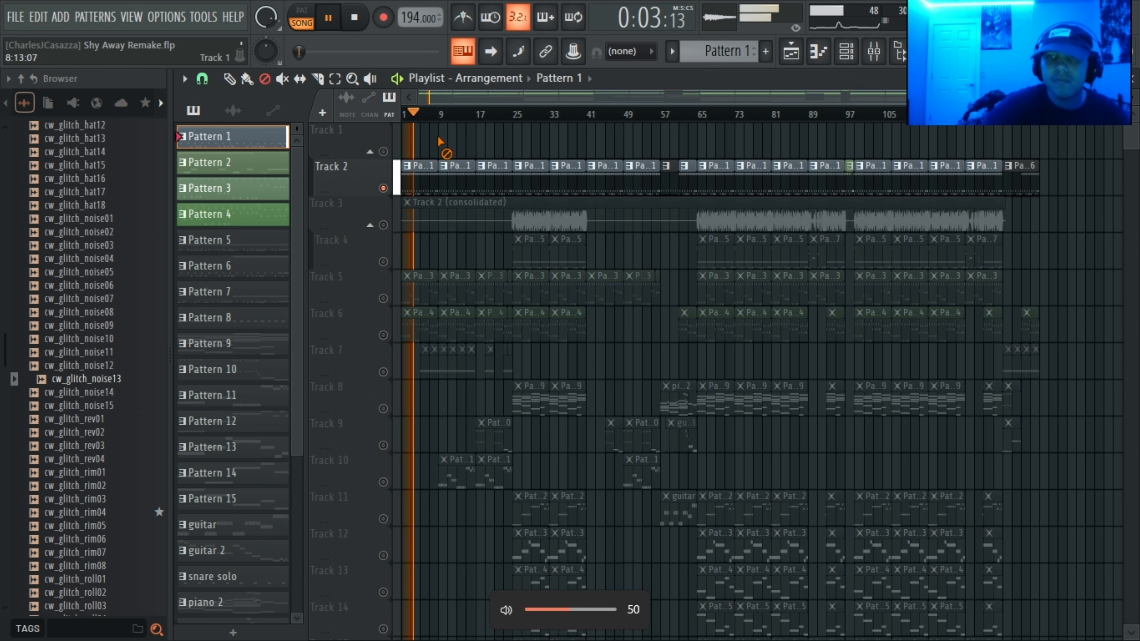
# Step: View the full length of Pattern 1's Addictive Drums 2 notes in the piano roll, then return to the playlist
pyautogui.click(817, 58)
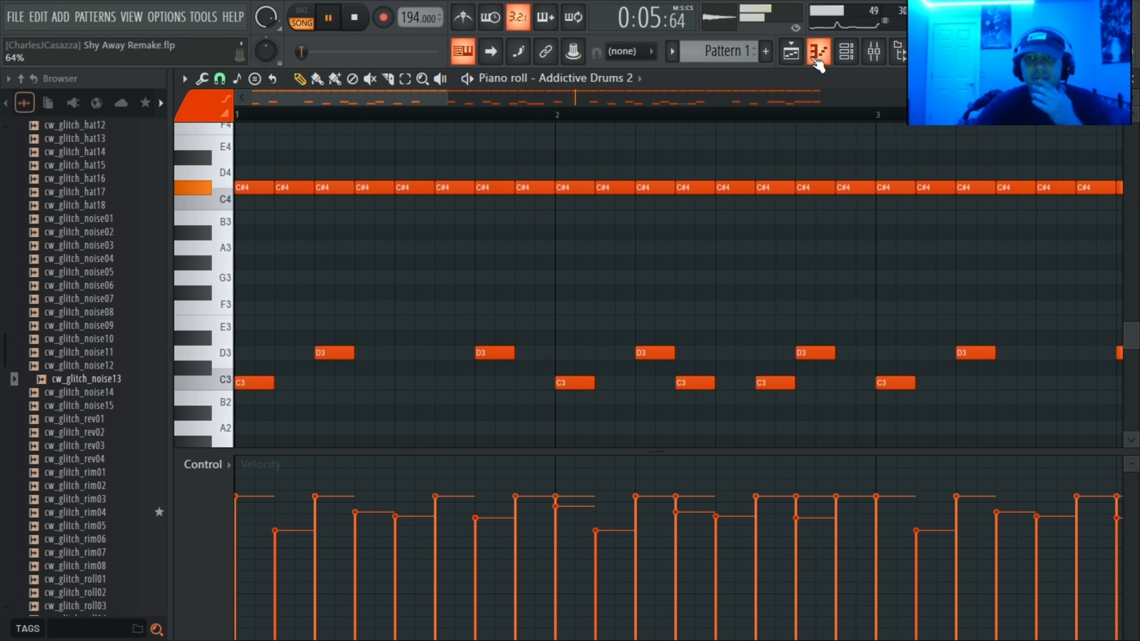
pyautogui.scroll(-3, 706, 234)
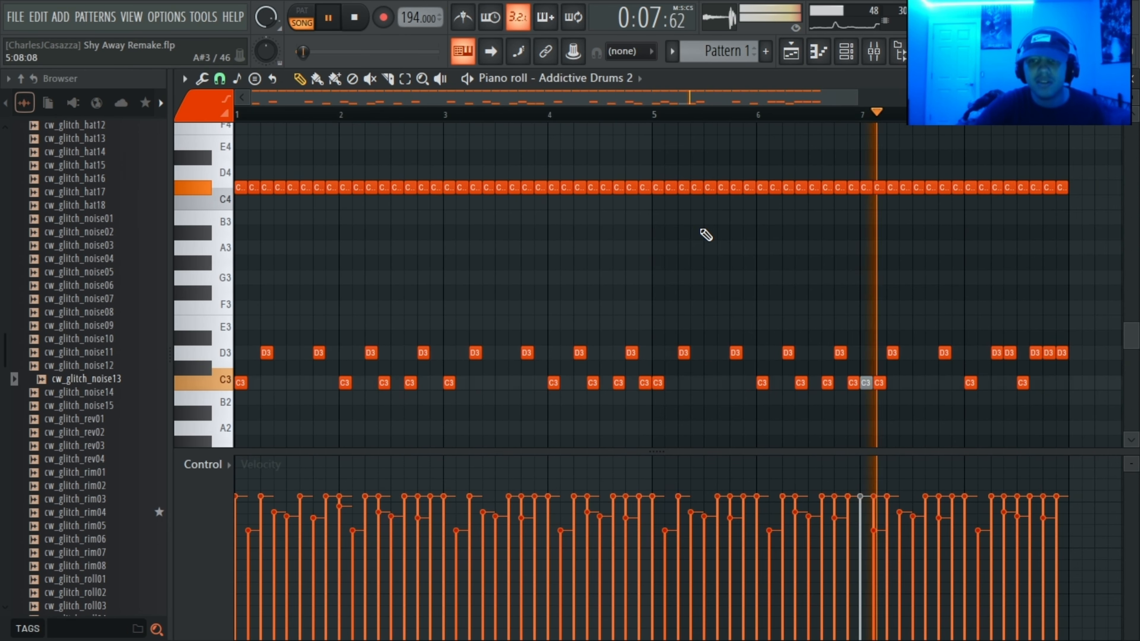
pyautogui.scroll(-2, 706, 235)
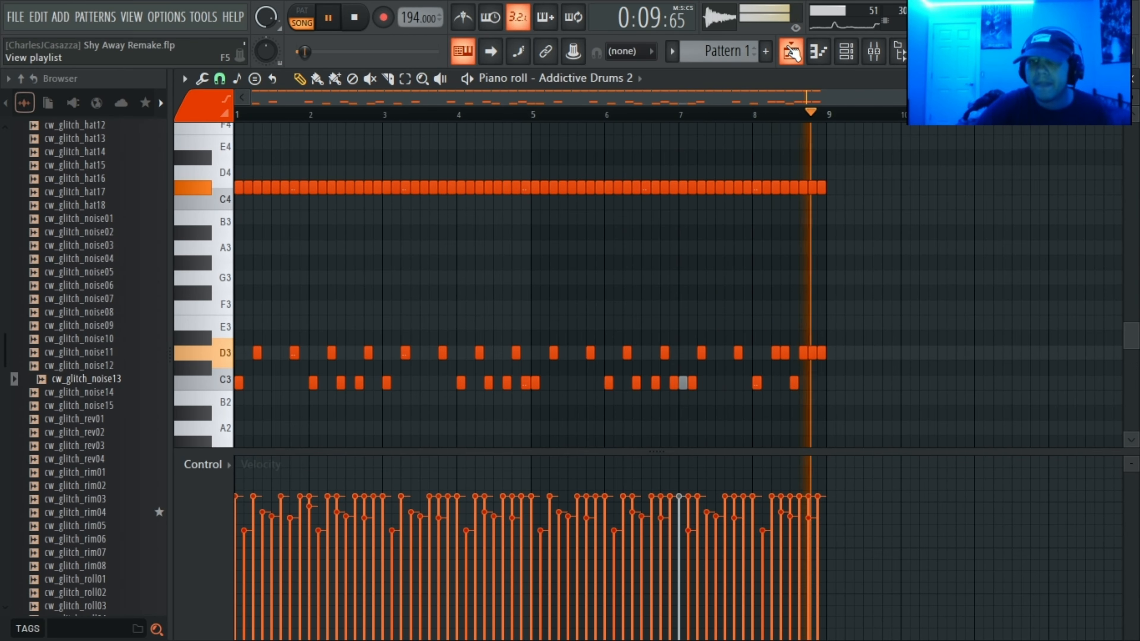
pyautogui.click(790, 50)
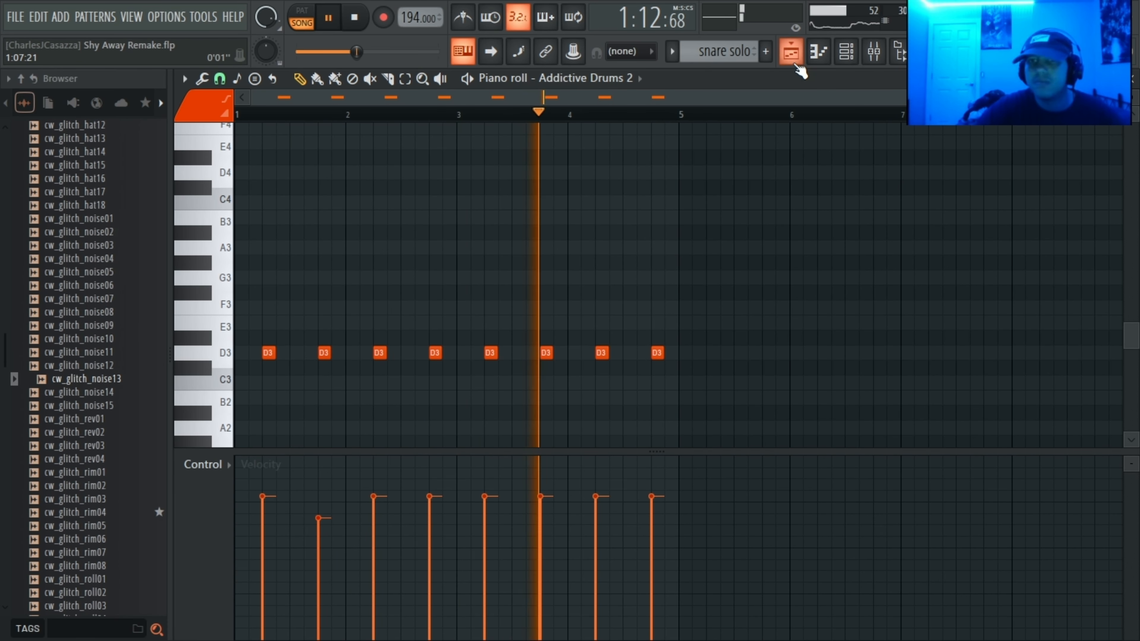
# Step: Jump playback to around bar 97 in the playlist and open the short Pattern 2 drum clip in the piano roll
pyautogui.click(794, 62)
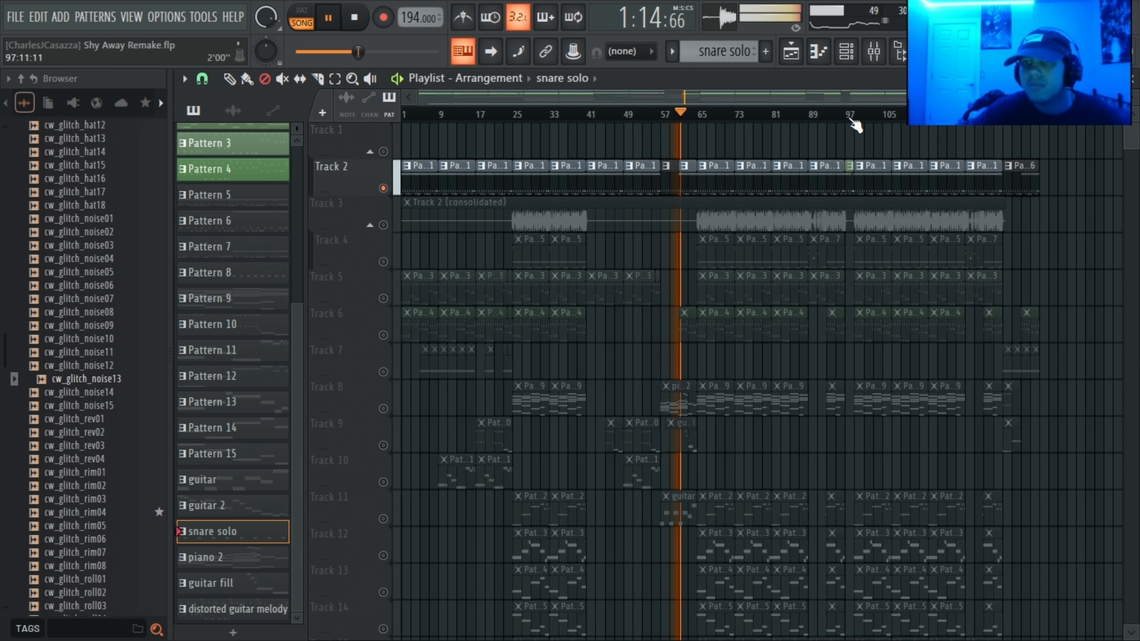
pyautogui.click(851, 116)
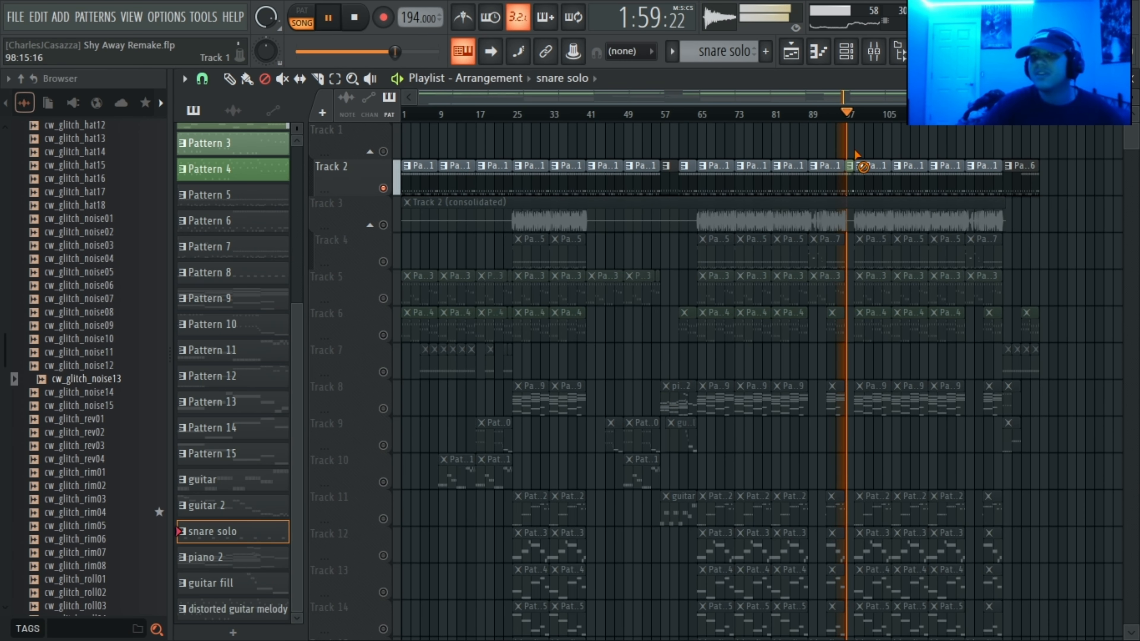
pyautogui.scroll(2, 850, 170)
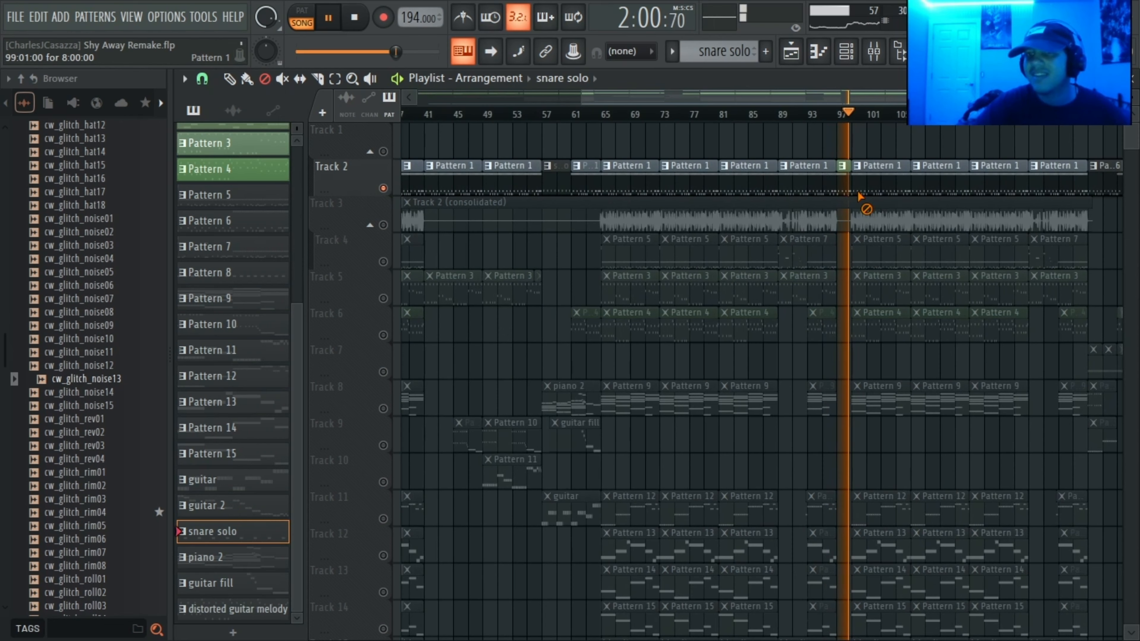
pyautogui.rightClick(843, 167)
pyautogui.click(893, 302)
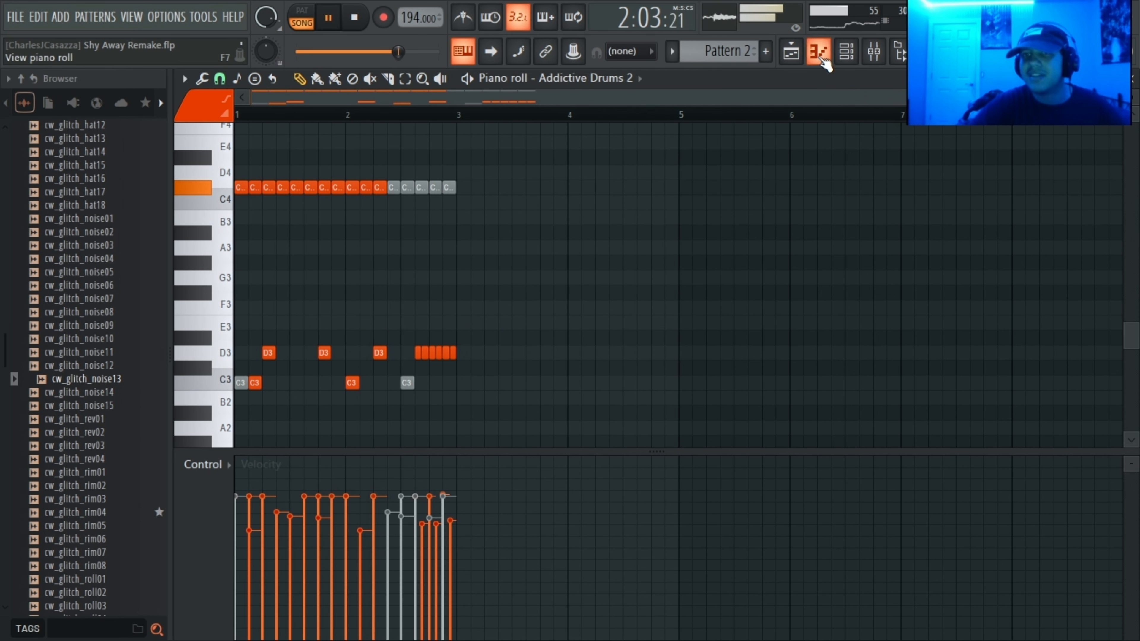
# Step: Stop playback and examine the rapid D3 snare notes at the end of Pattern 2, marking their time range and clearing it
pyautogui.press('space')
pyautogui.scroll(1, 384, 381)
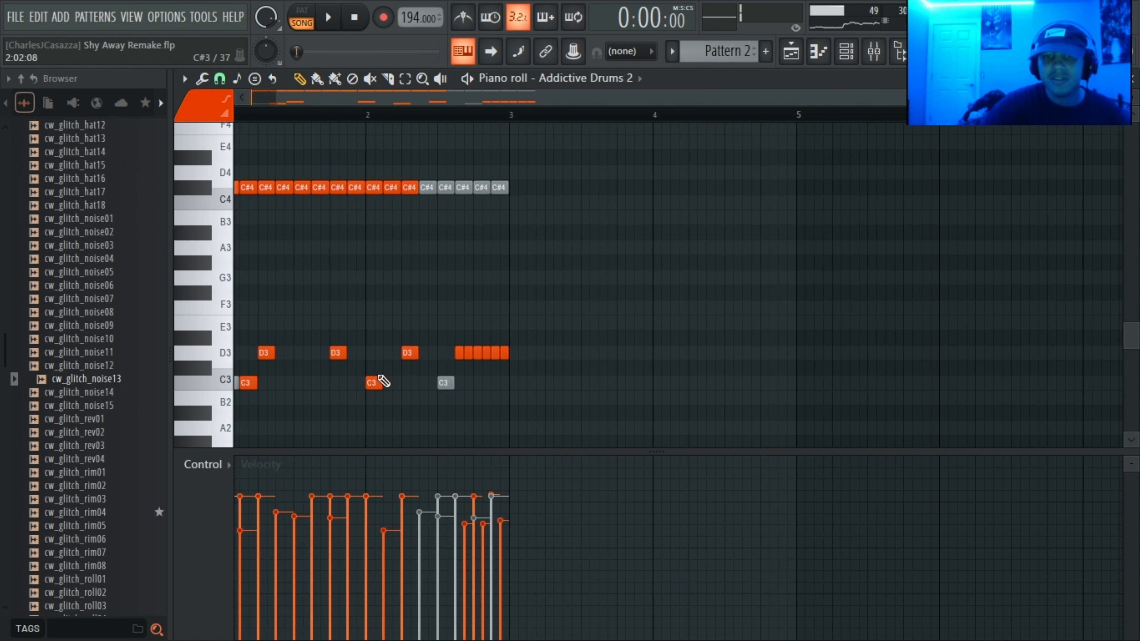
pyautogui.scroll(2, 383, 381)
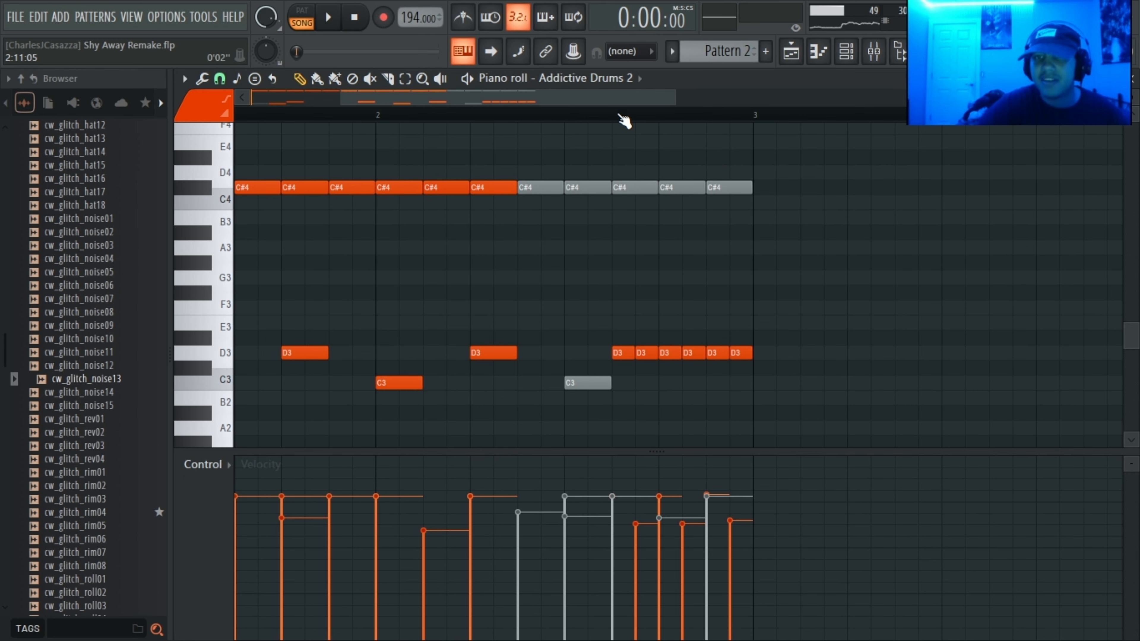
pyautogui.click(623, 119)
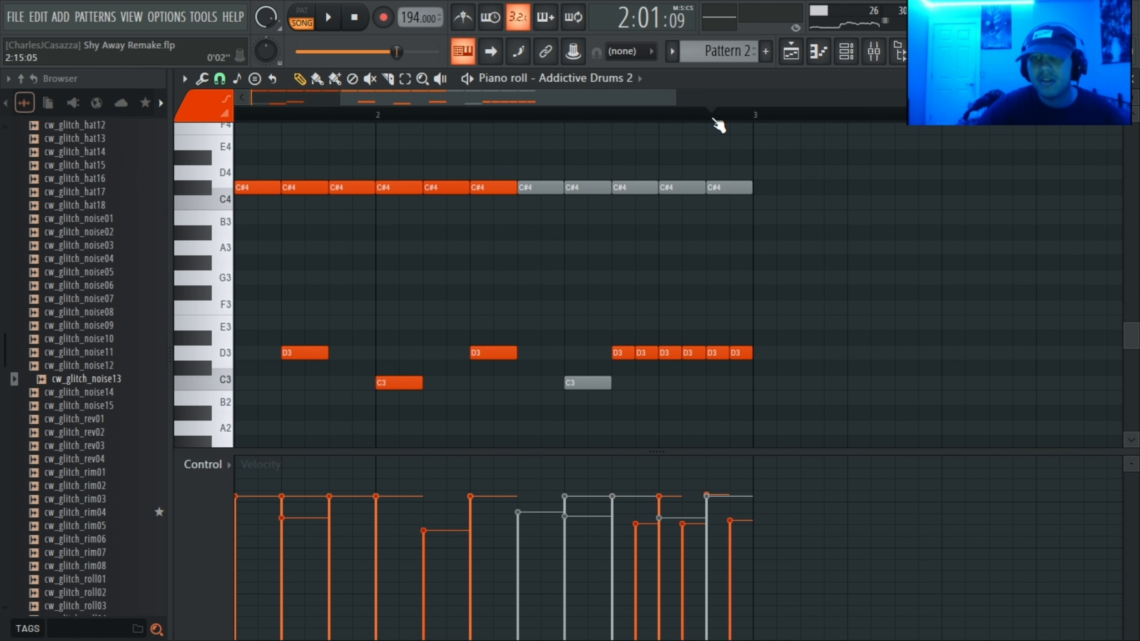
pyautogui.moveTo(626, 119); pyautogui.dragTo(744, 127)
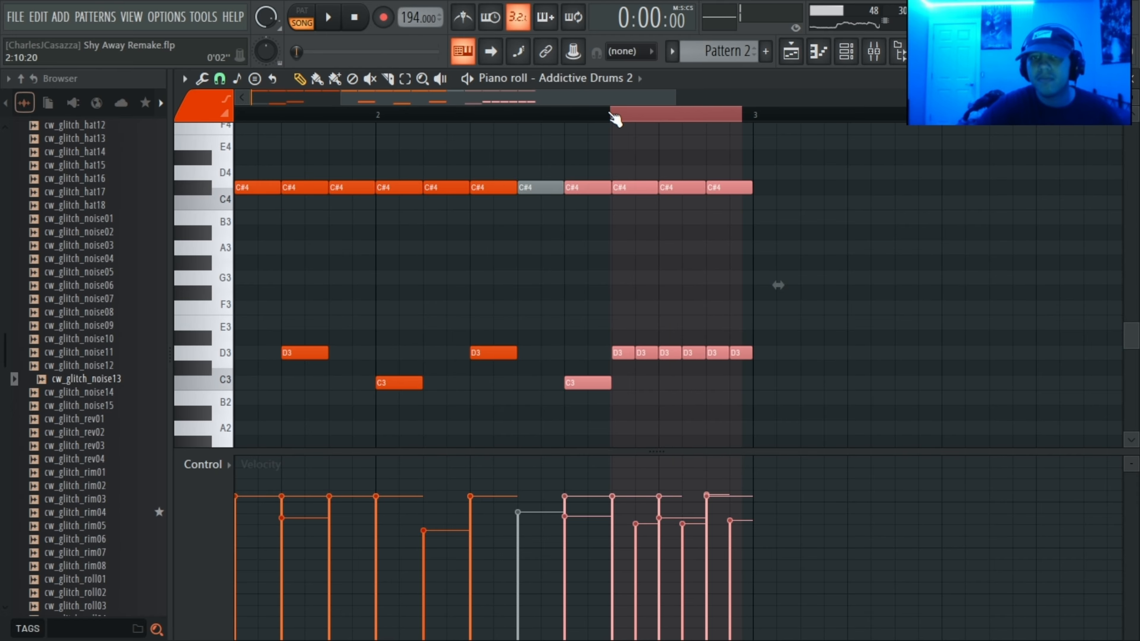
pyautogui.click(611, 115)
# Step: Play Pattern 2's drum fill from the start of its first bar, stop it, and return to the playlist
pyautogui.keyDown('ctrl'); pyautogui.scroll(-2, 364, 305); pyautogui.keyUp('ctrl')
pyautogui.keyDown('ctrl'); pyautogui.scroll(-1, 364, 305); pyautogui.keyUp('ctrl')
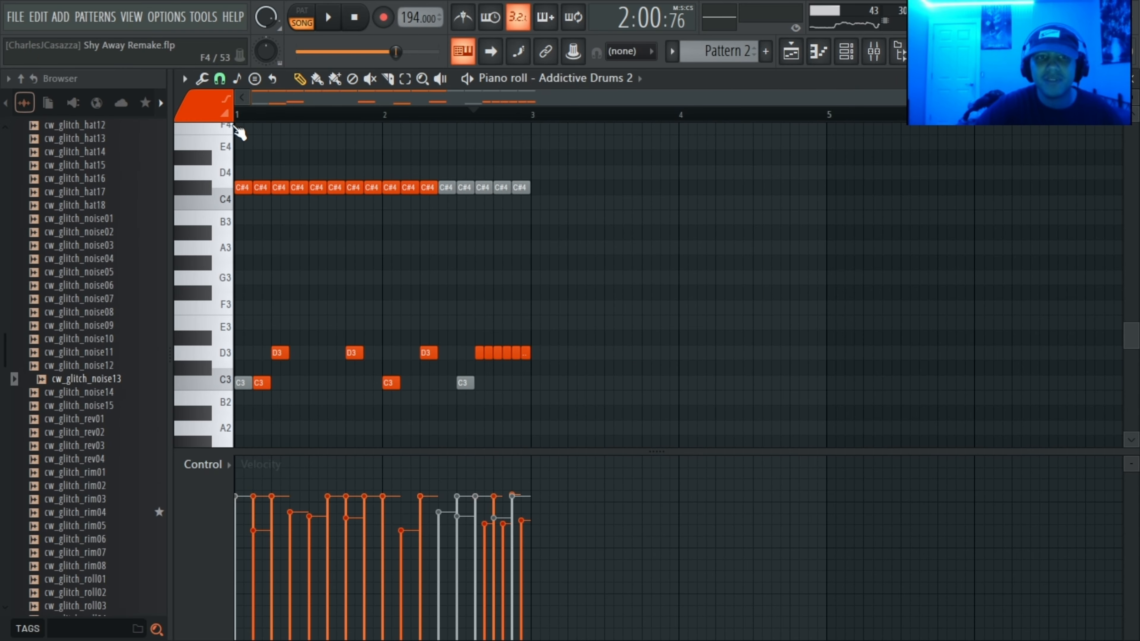
pyautogui.click(250, 118)
pyautogui.press('space')
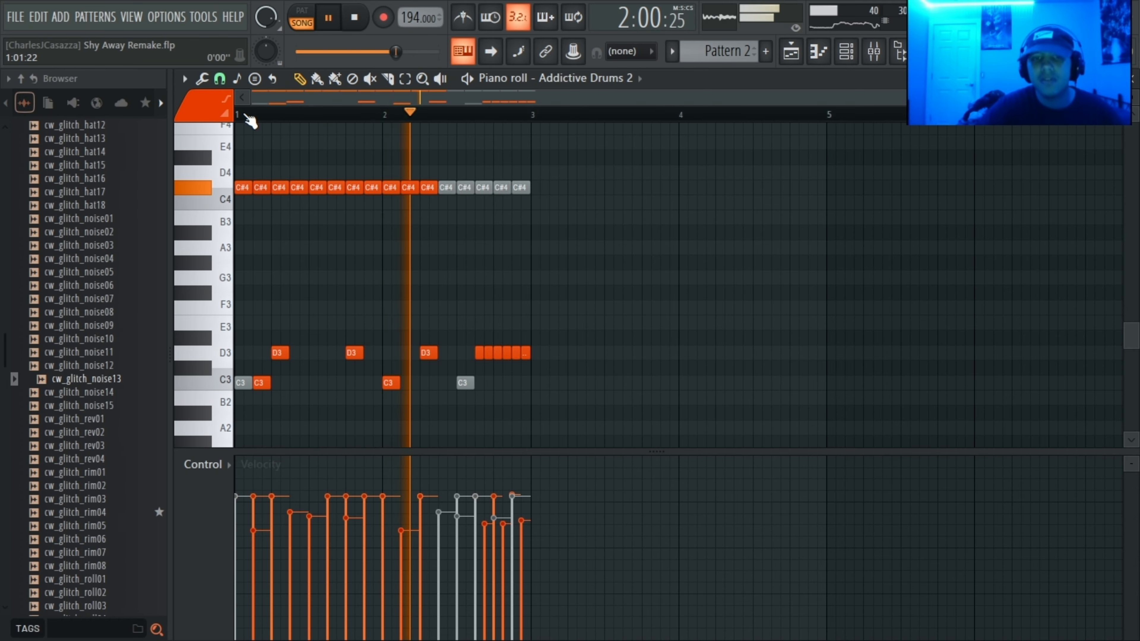
pyautogui.press('space')
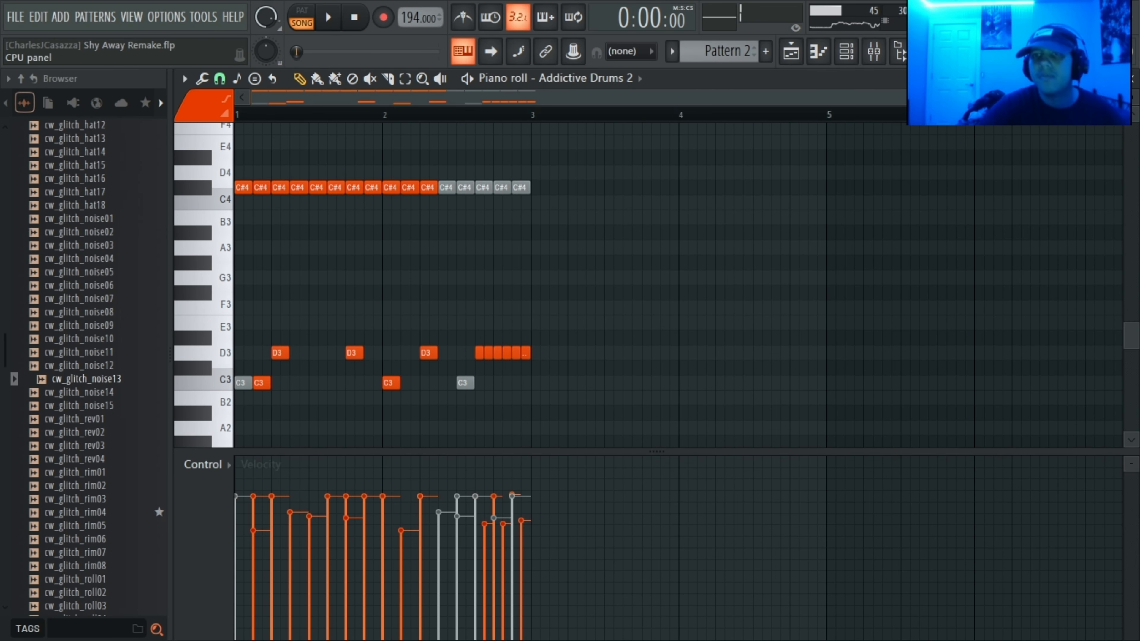
pyautogui.click(790, 51)
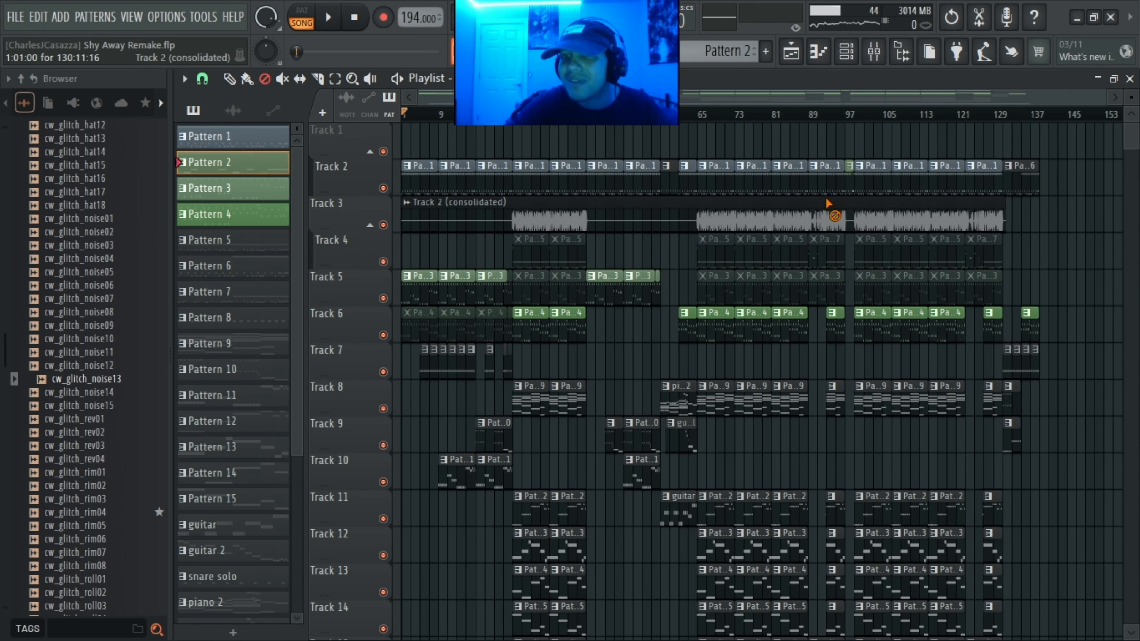
pyautogui.keyDown('ctrl'); pyautogui.scroll(4, 830, 203); pyautogui.keyUp('ctrl')
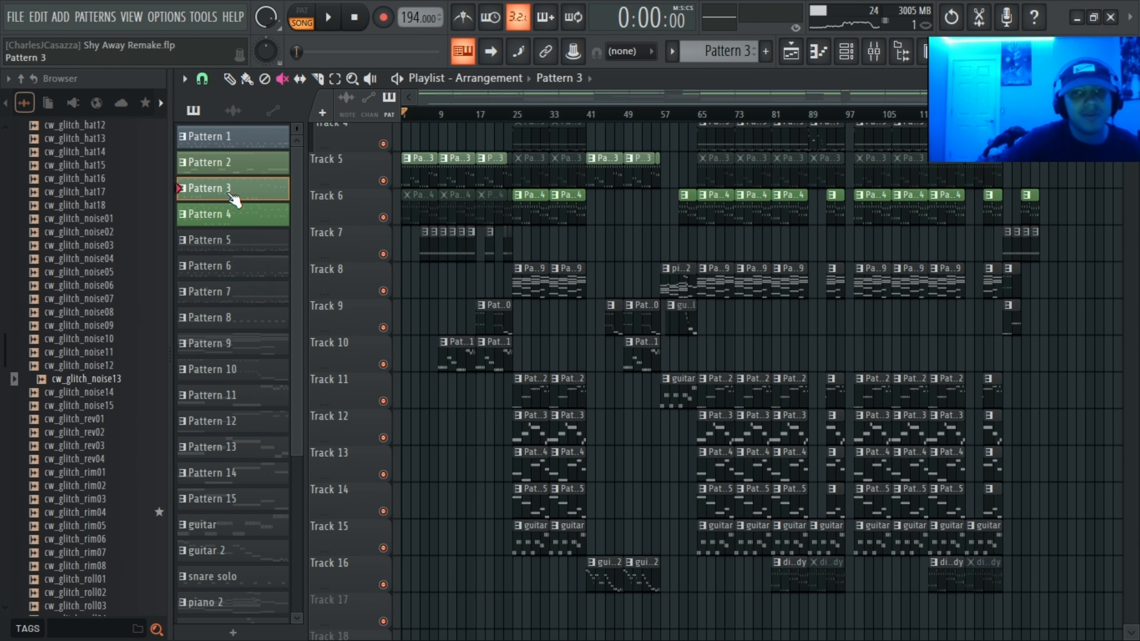
# Step: Open Pattern 3 in the piano roll, play it in pattern mode, and display its instruments in the channel rack
pyautogui.click(820, 63)
pyautogui.press('space')
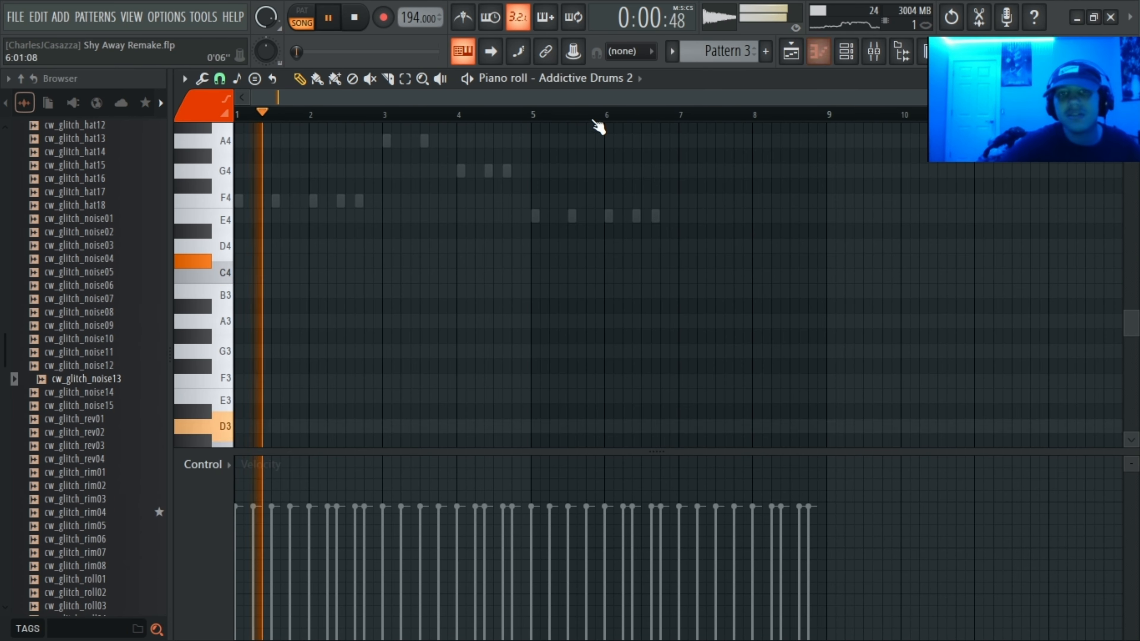
pyautogui.click(586, 78)
pyautogui.click(302, 11)
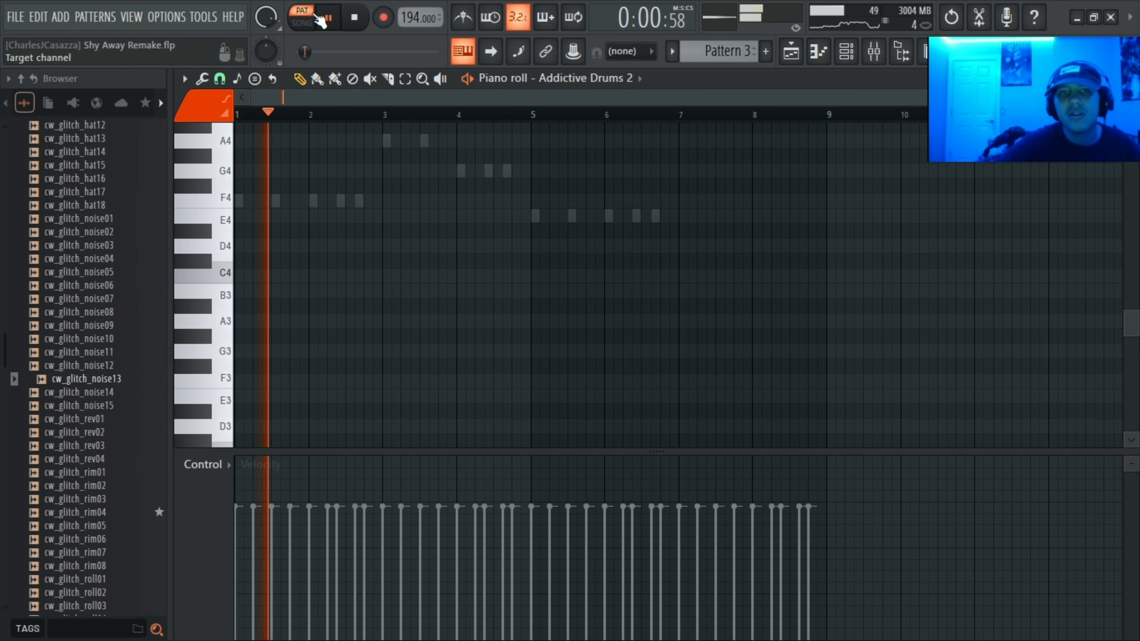
pyautogui.click(855, 54)
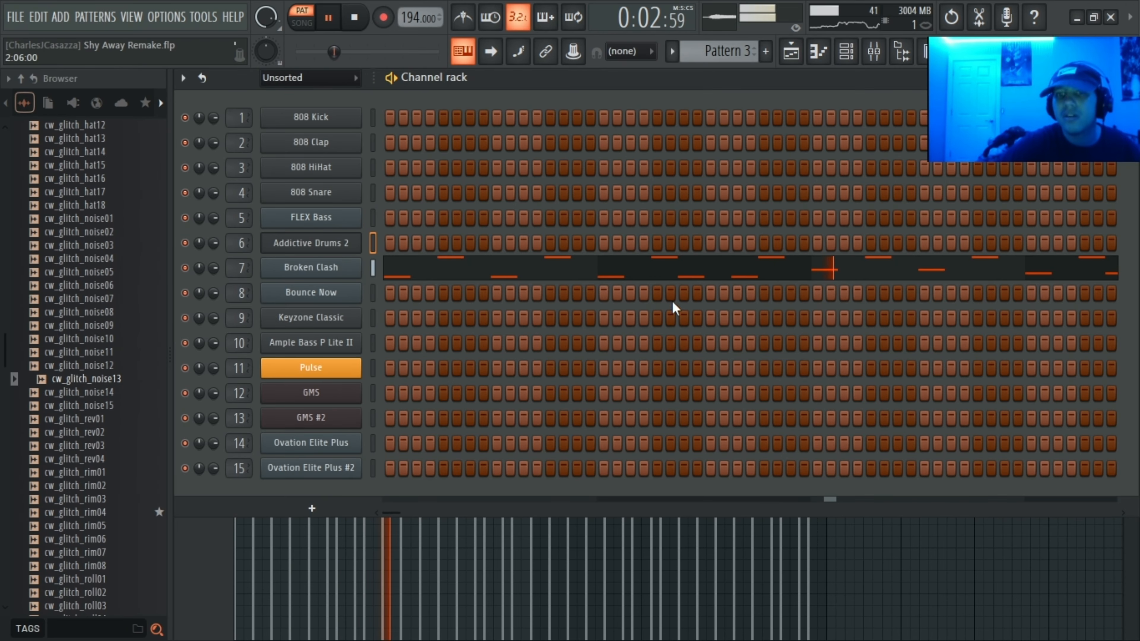
# Step: Open Pattern 3's Broken Clash notes in the piano roll, listen to the melody, and stop playback
pyautogui.click(664, 270)
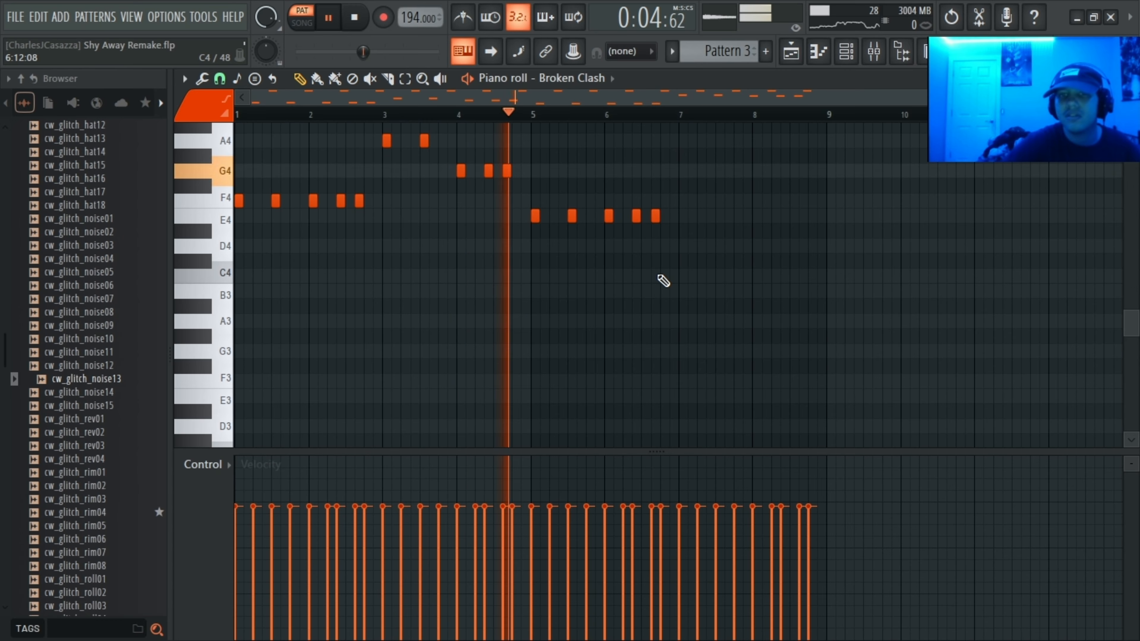
pyautogui.scroll(4, 663, 281)
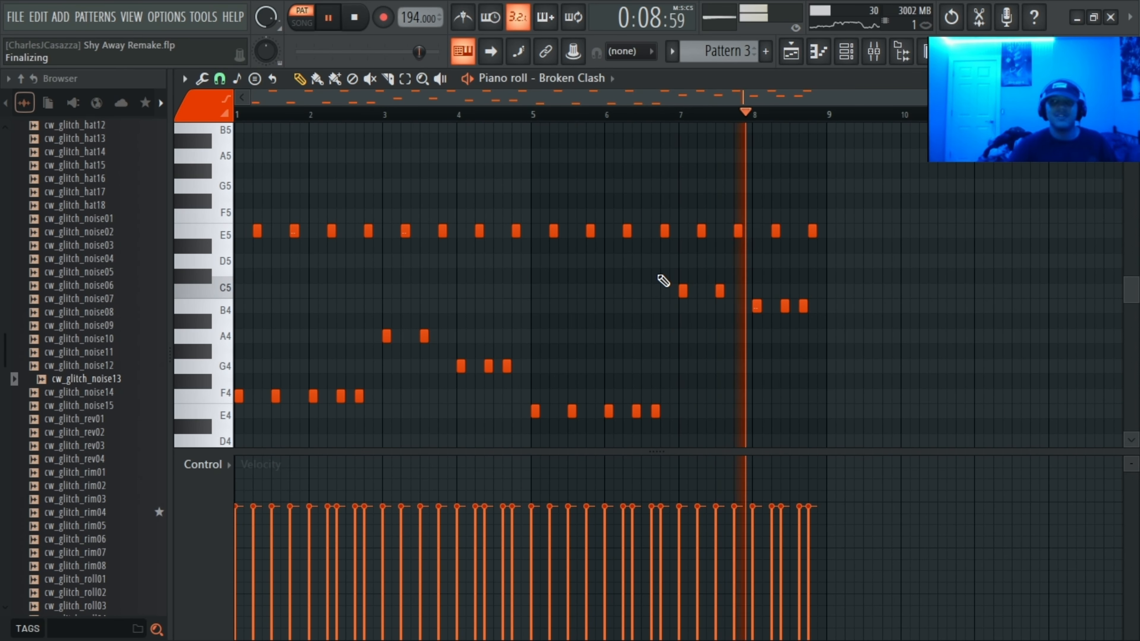
pyautogui.press('space')
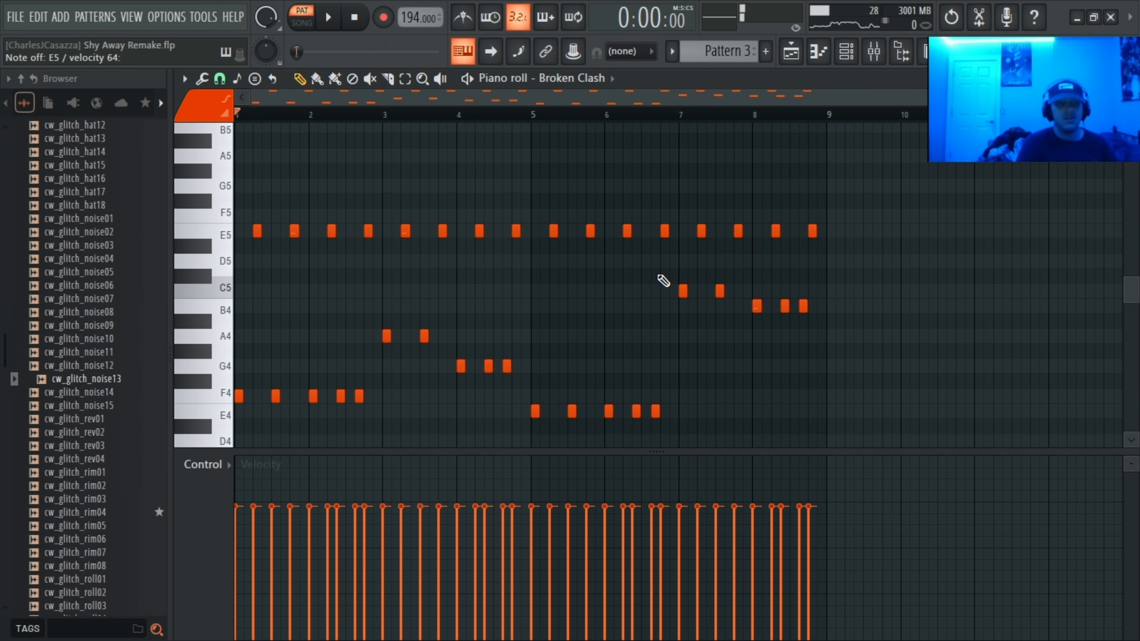
# Step: Select Pattern 4 and audition its Broken Clash melody twice in the piano roll, stopping after each pass
pyautogui.press('space')
pyautogui.scroll(1, 730, 52)
pyautogui.scroll(4, 669, 331)
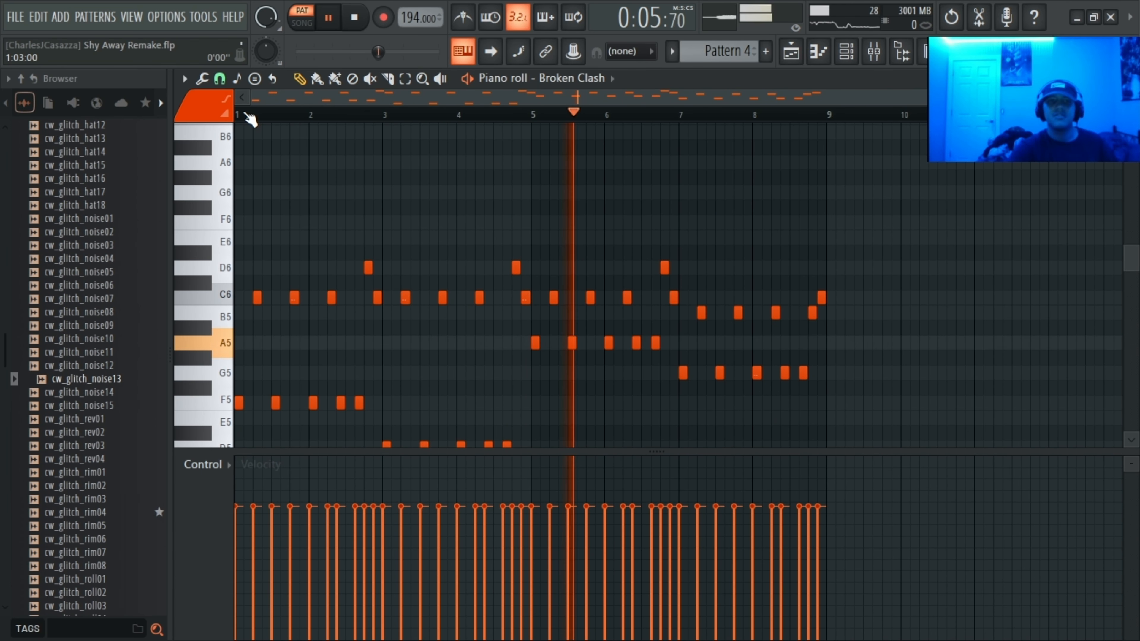
pyautogui.scroll(-1, 331, 132)
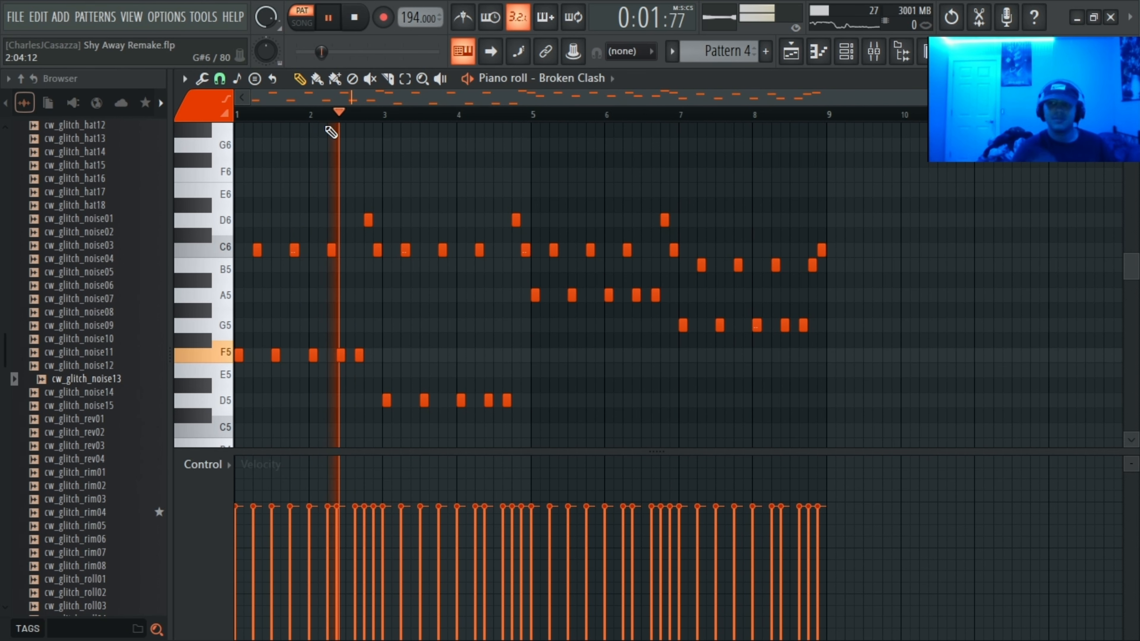
pyautogui.press('space')
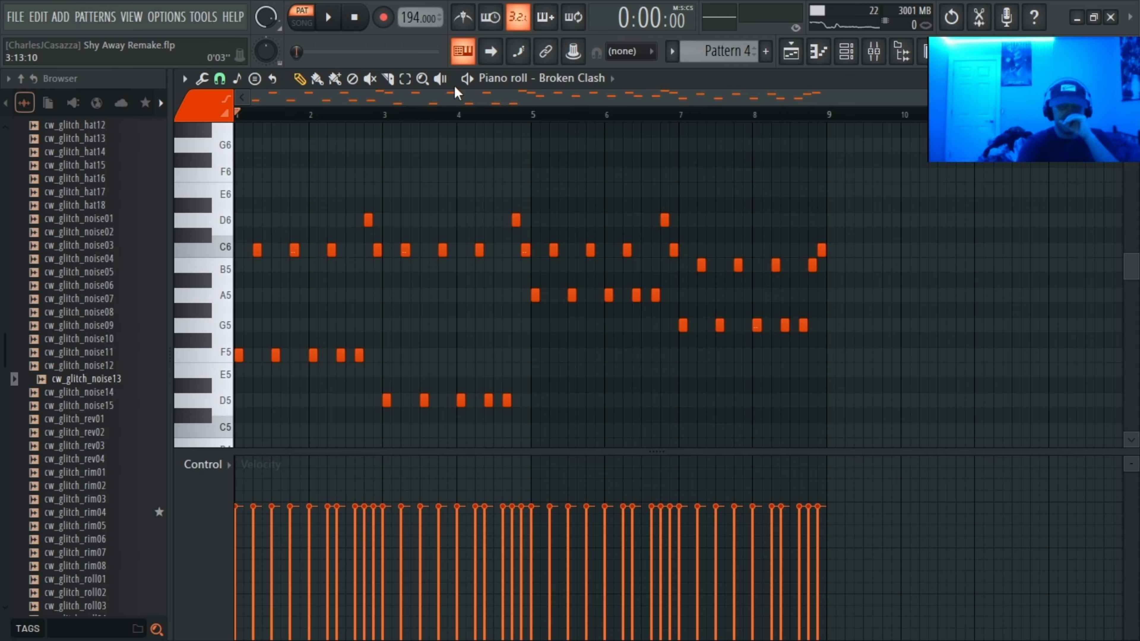
pyautogui.press('space')
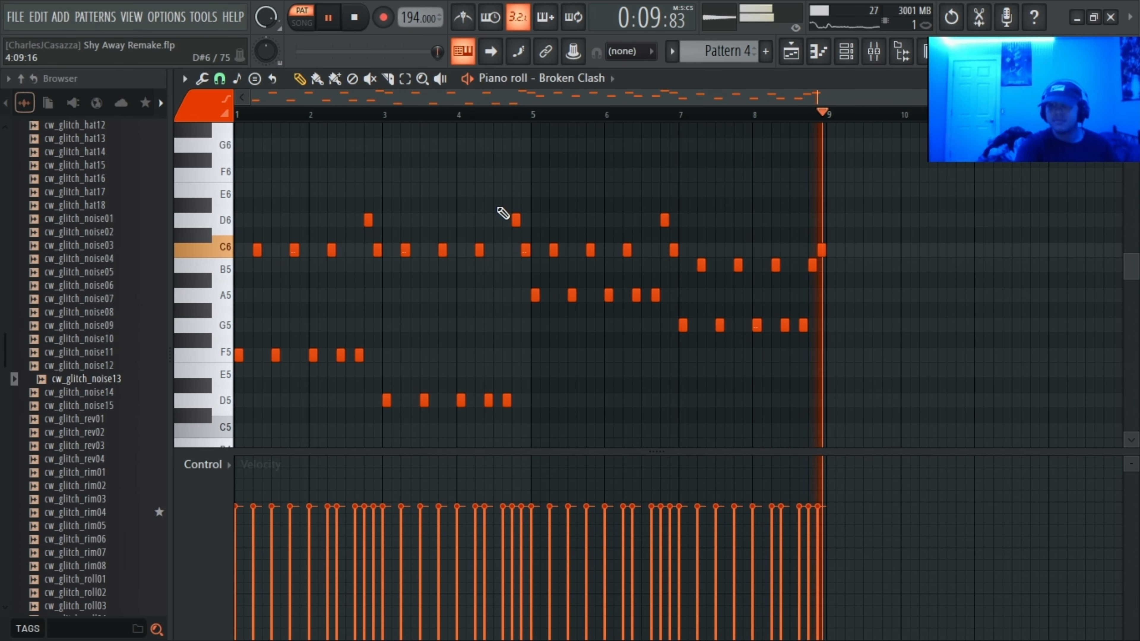
pyautogui.press('space')
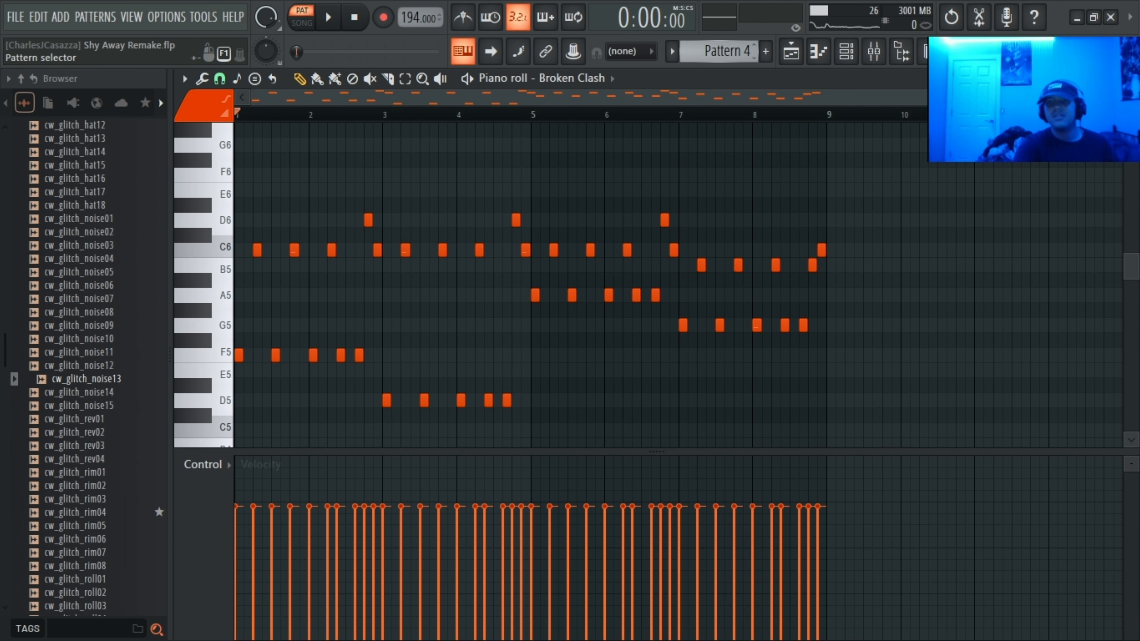
# Step: Select Pattern 5 and show its Addictive Drums 2 notes in the piano roll
pyautogui.scroll(-1, 718, 50)
pyautogui.scroll(4, 708, 60)
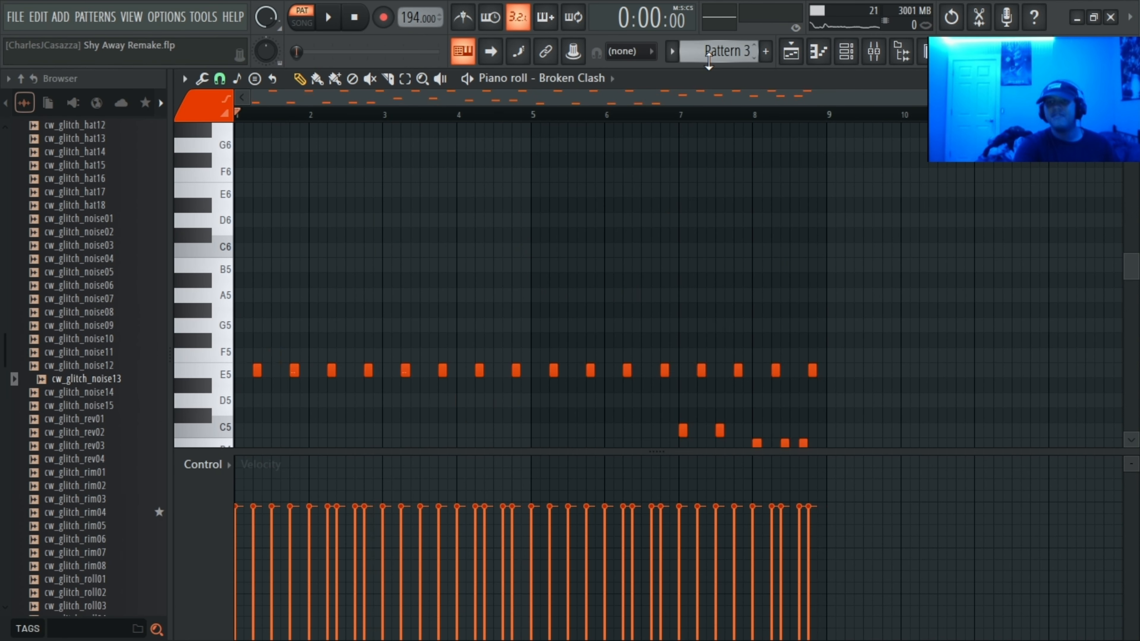
pyautogui.click(728, 48)
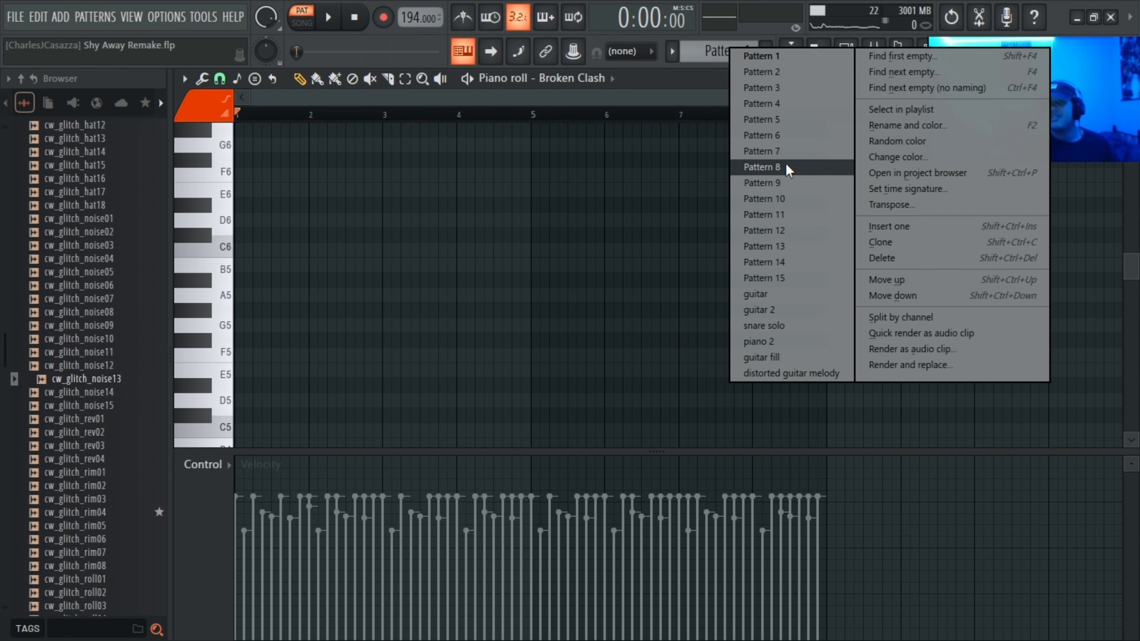
pyautogui.click(763, 120)
pyautogui.scroll(-5, 643, 302)
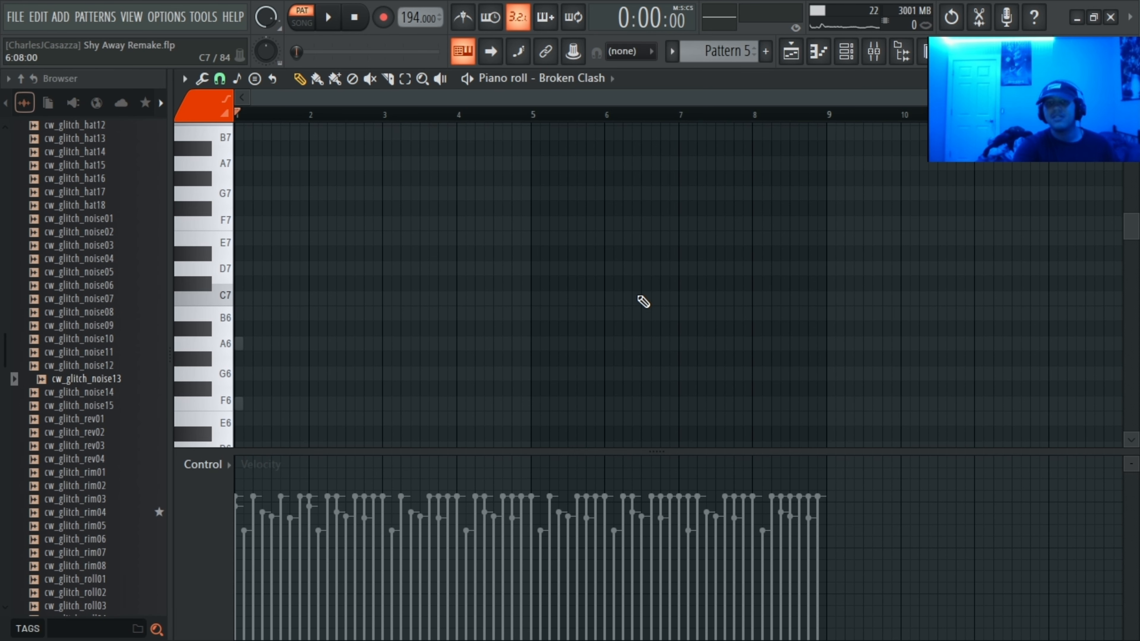
pyautogui.scroll(-5, 643, 302)
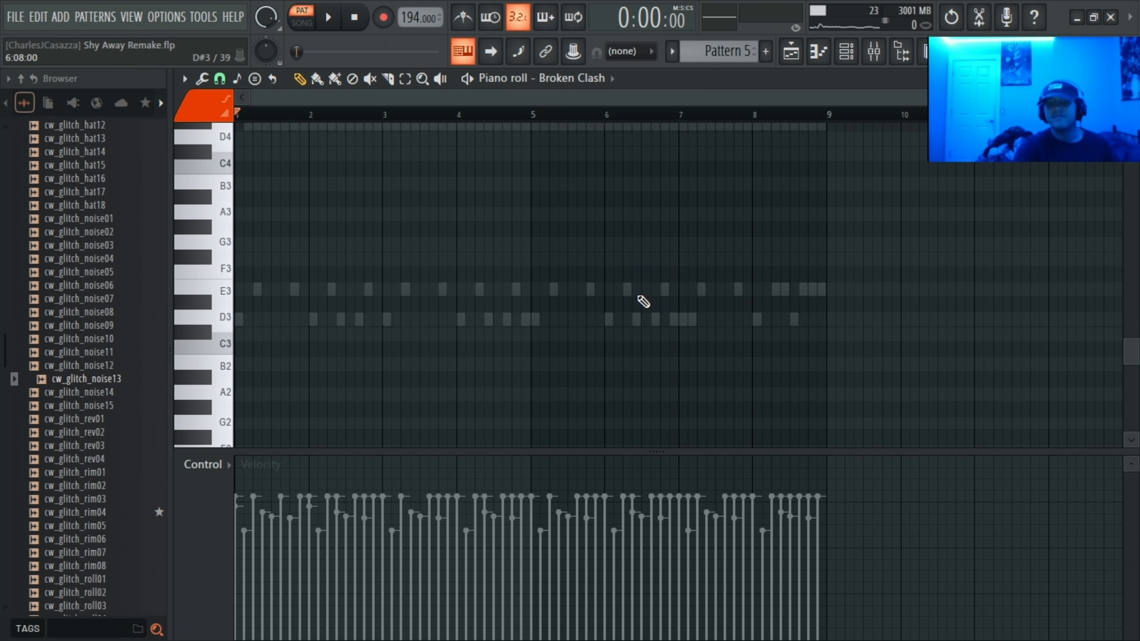
pyautogui.click(613, 80)
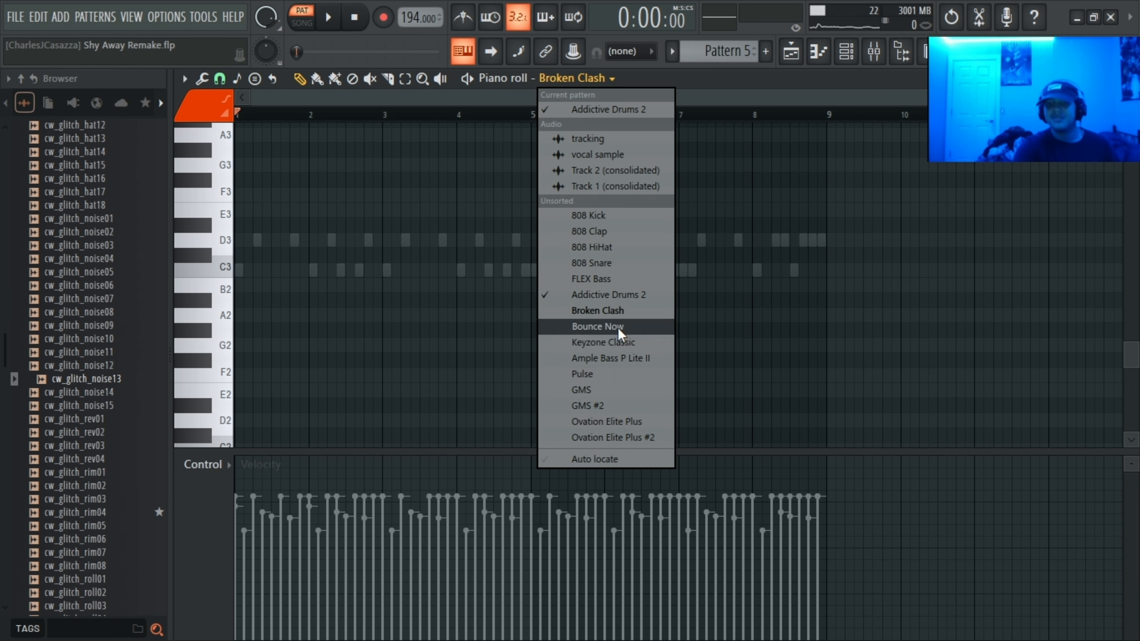
pyautogui.click(626, 301)
# Step: Play Pattern 5's drums, switch the piano roll to the Broken Clash channel, and stop playback
pyautogui.press('space')
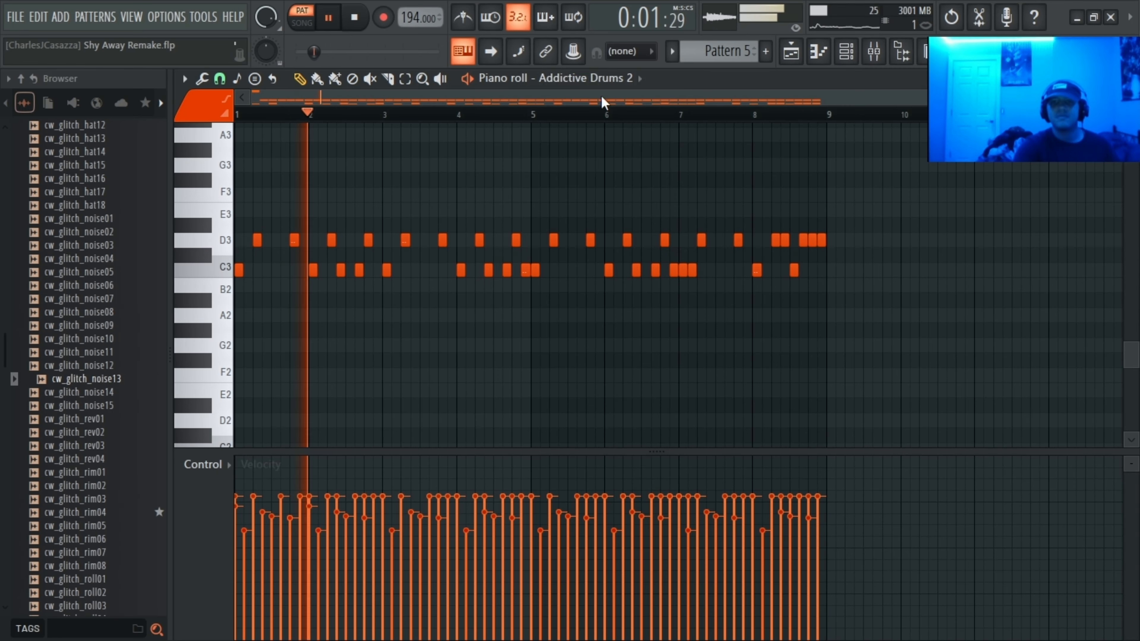
pyautogui.click(614, 80)
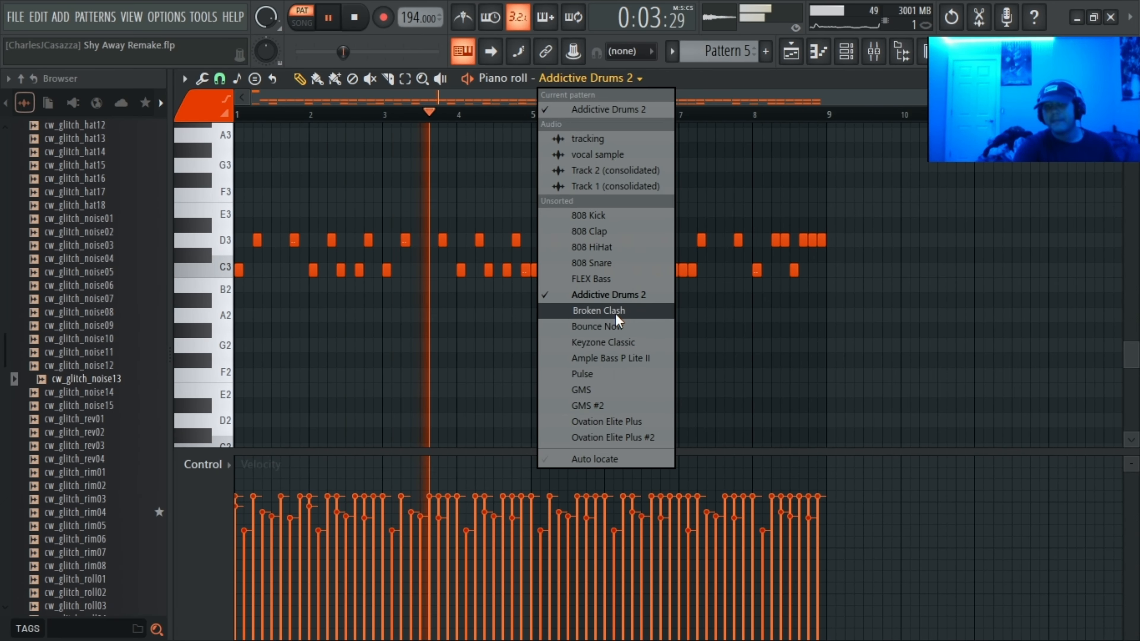
pyautogui.click(632, 310)
pyautogui.press('space')
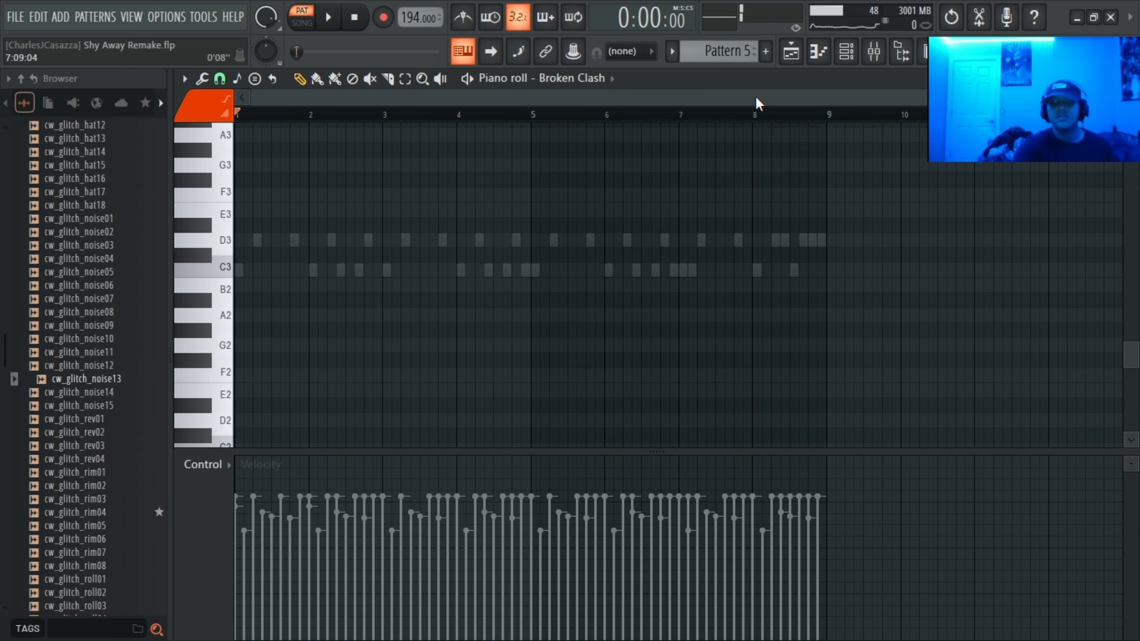
# Step: Select Pattern 6, show its Addictive Drums 2 notes, and audition the drums, jumping to about bar 8 before stopping
pyautogui.scroll(-1, 718, 51)
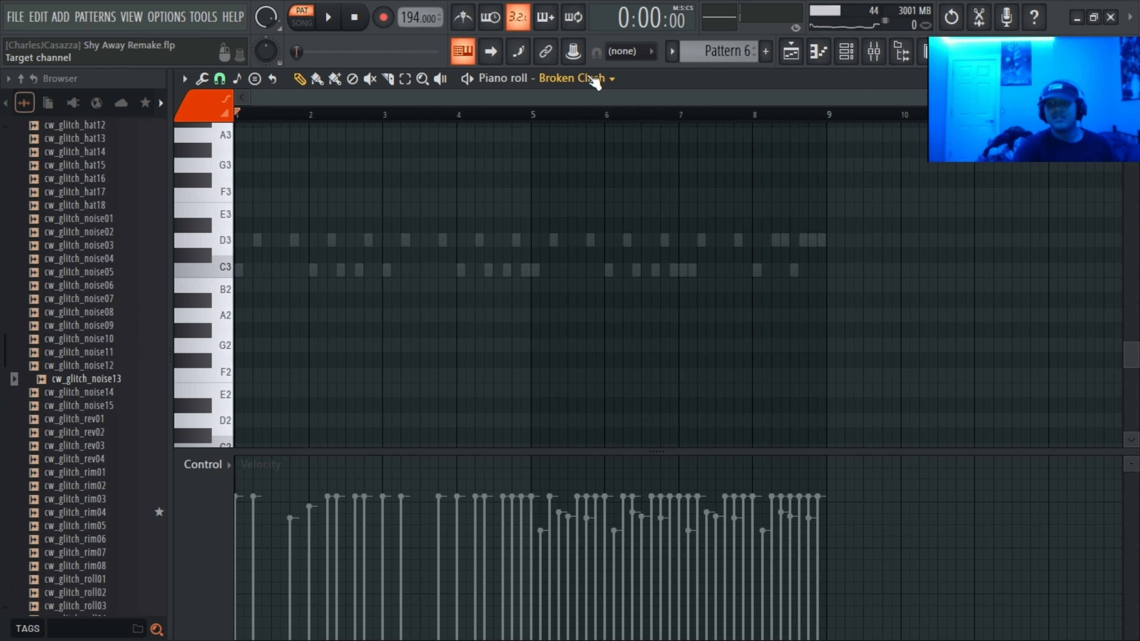
pyautogui.click(574, 78)
pyautogui.click(613, 299)
pyautogui.press('space')
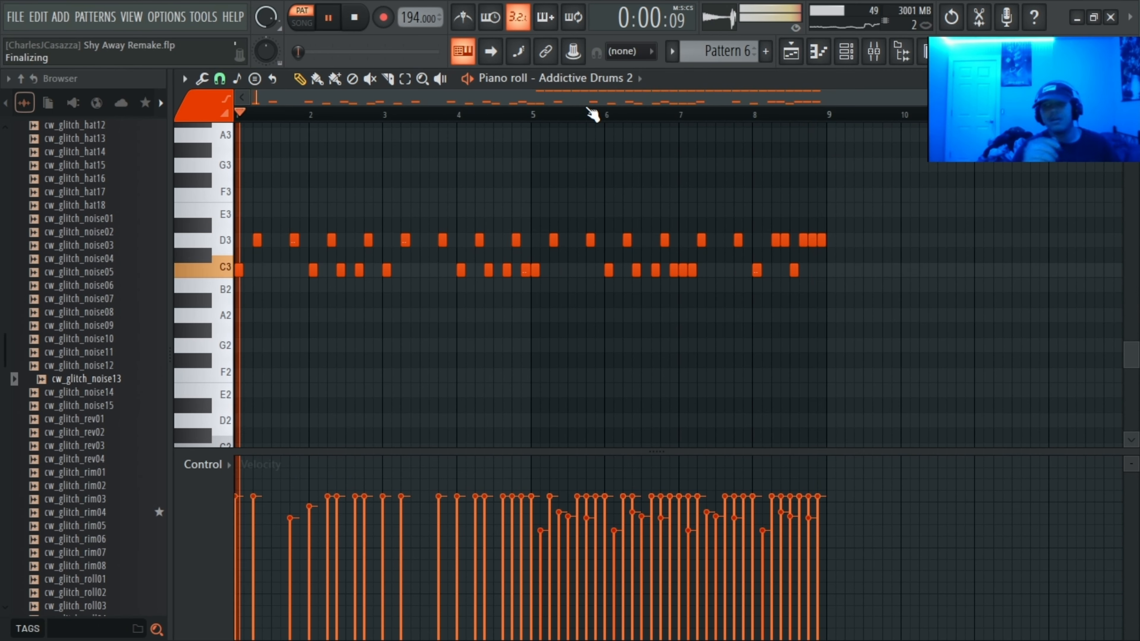
pyautogui.click(758, 114)
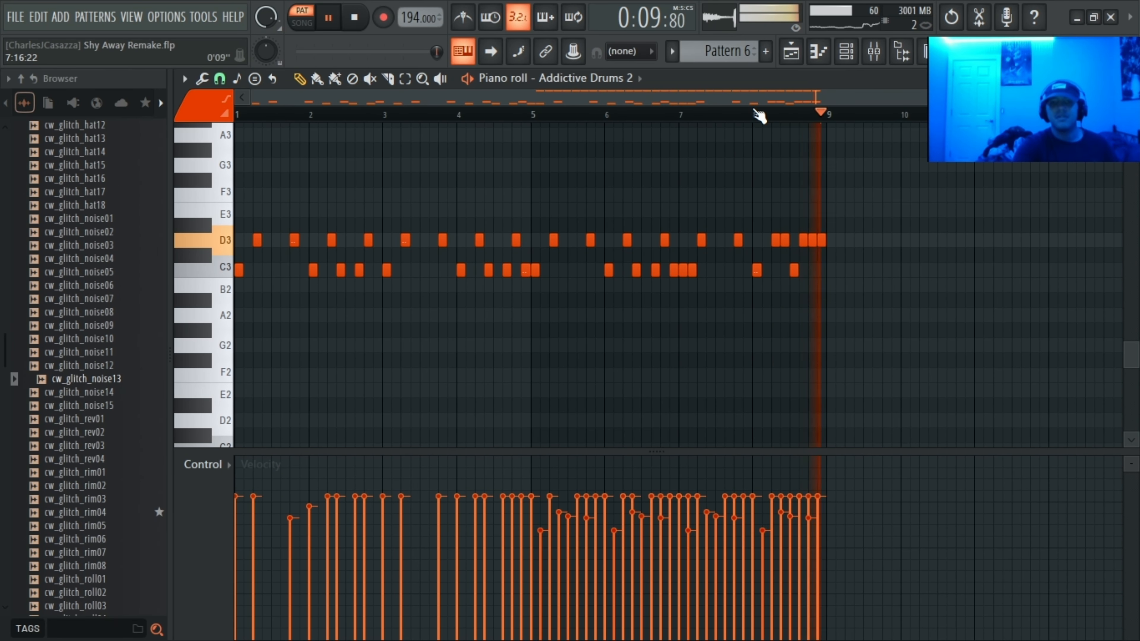
pyautogui.press('space')
# Step: Select Pattern 7, audition its Addictive Drums 2 part, and stop playback
pyautogui.click(638, 79)
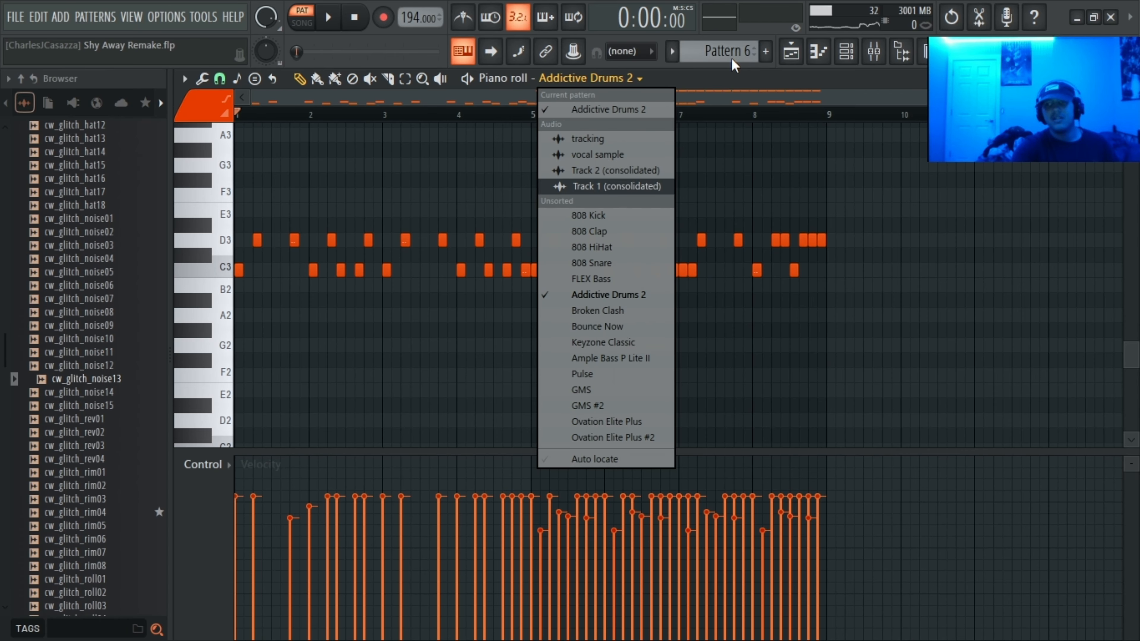
pyautogui.click(745, 47)
pyautogui.scroll(1, 738, 45)
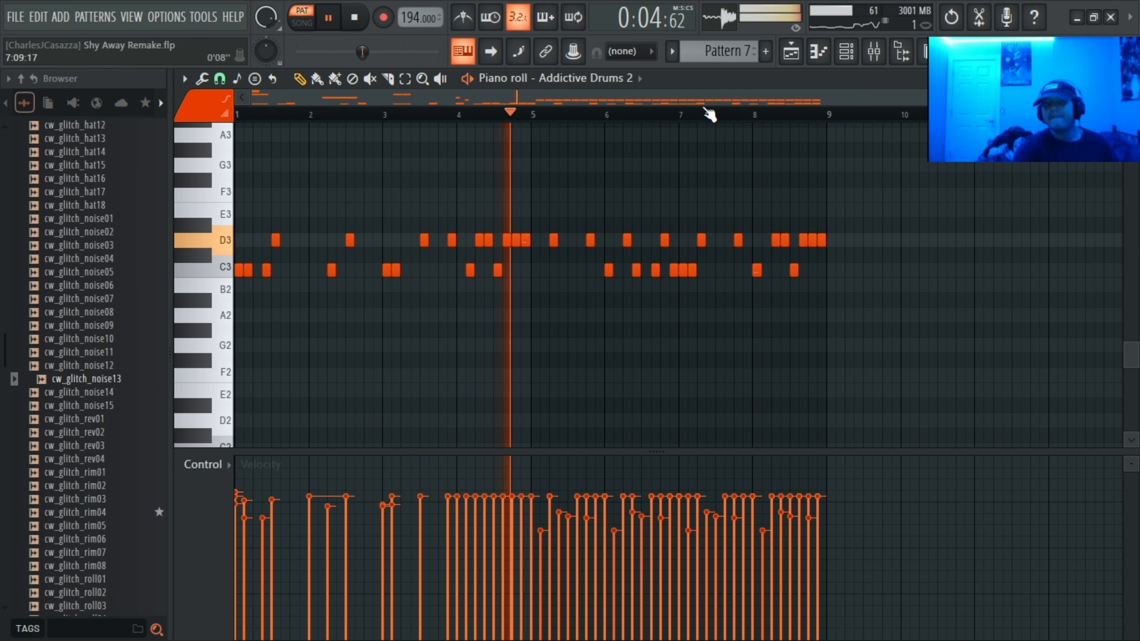
pyautogui.click(626, 79)
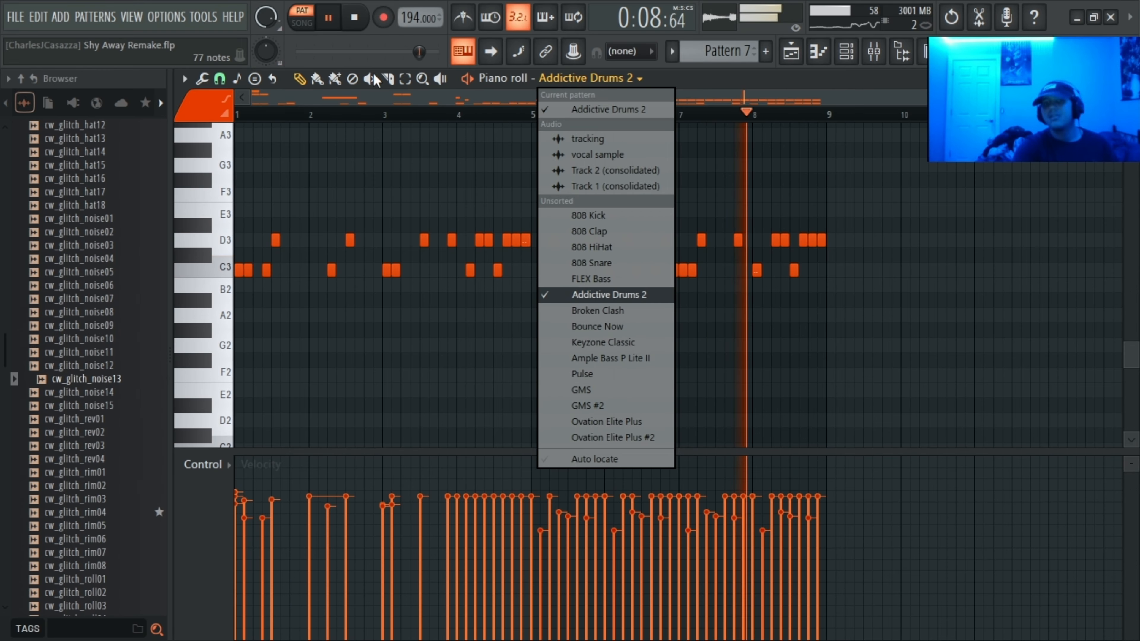
pyautogui.click(350, 124)
pyautogui.press('space')
pyautogui.rightClick(353, 129)
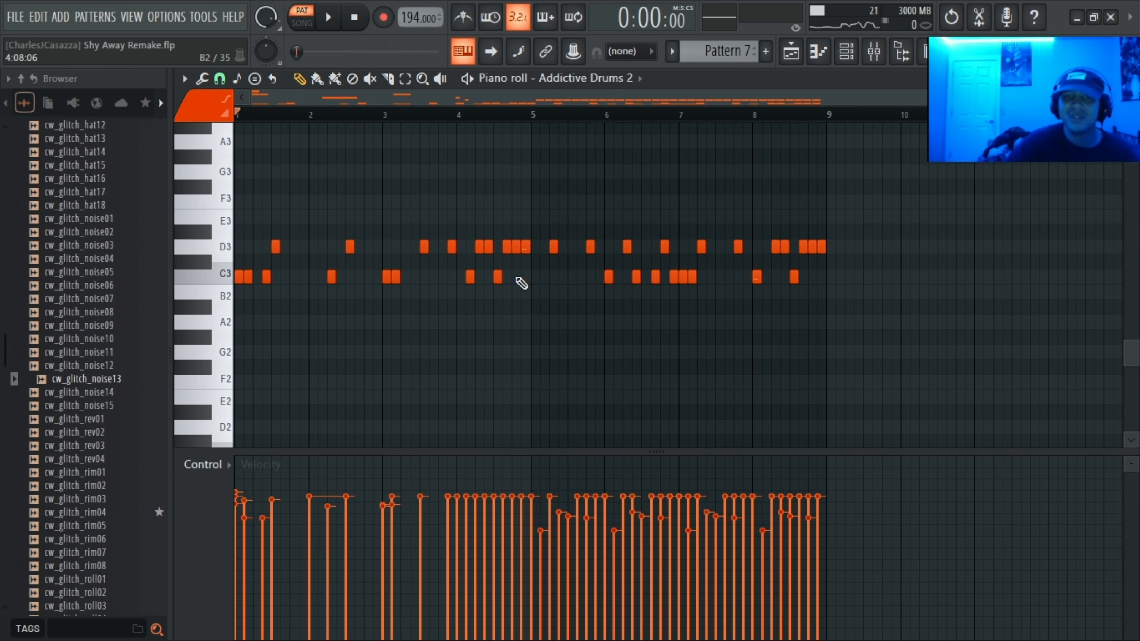
# Step: Mark bars 1 to 5 of Pattern 7 as the time range, play it, clear the range, and stop playback
pyautogui.moveTo(537, 118); pyautogui.dragTo(236, 114)
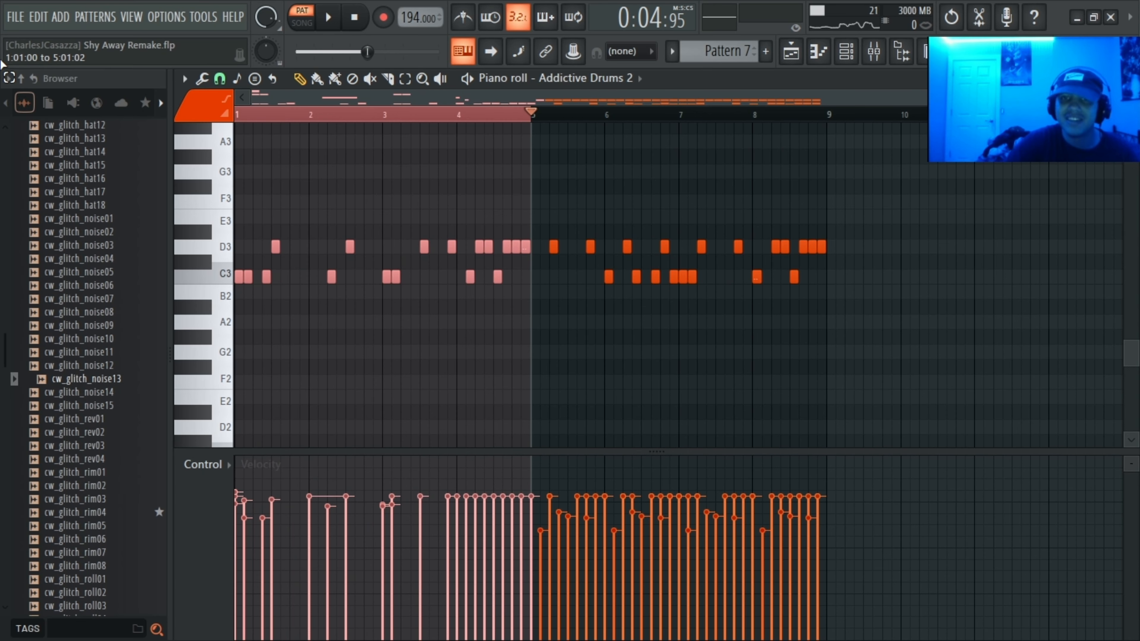
pyautogui.press('space')
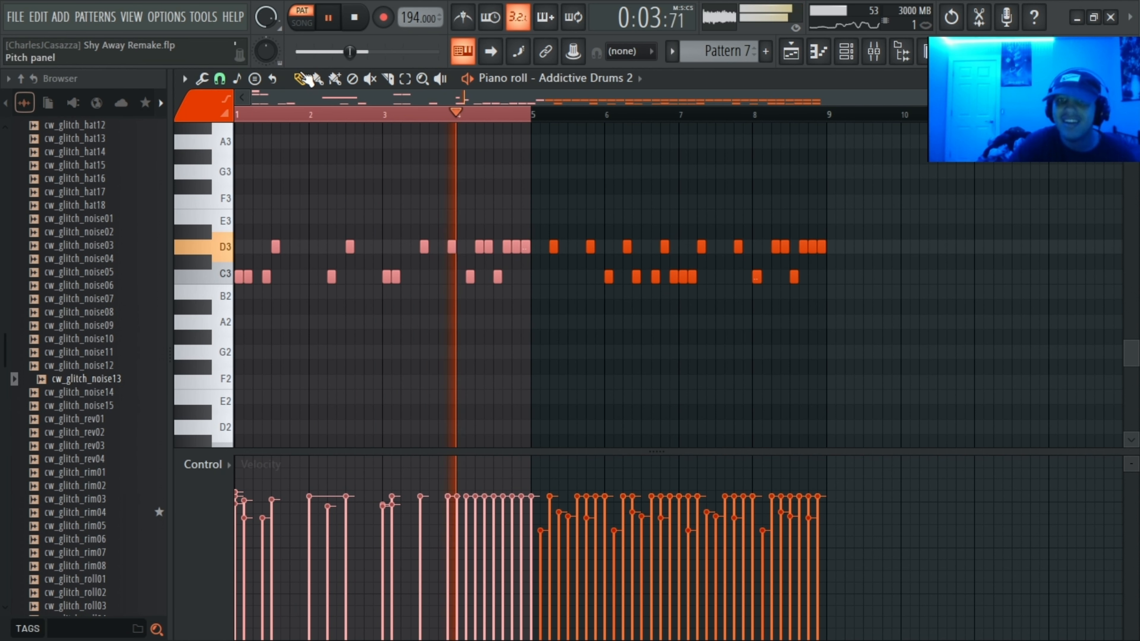
pyautogui.click(535, 118)
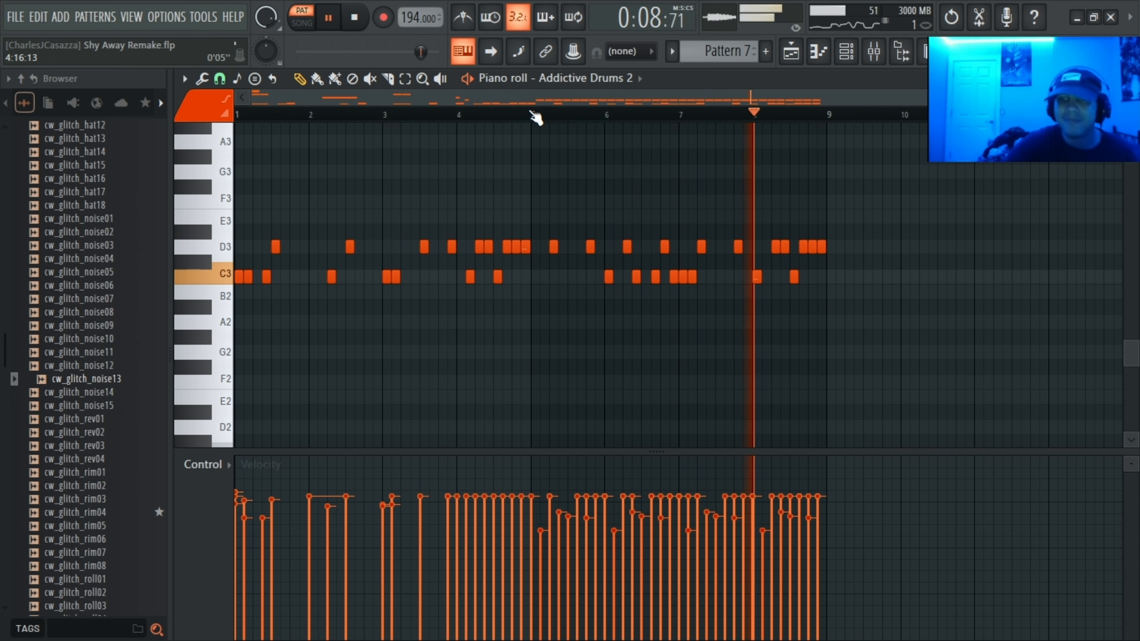
pyautogui.press('space')
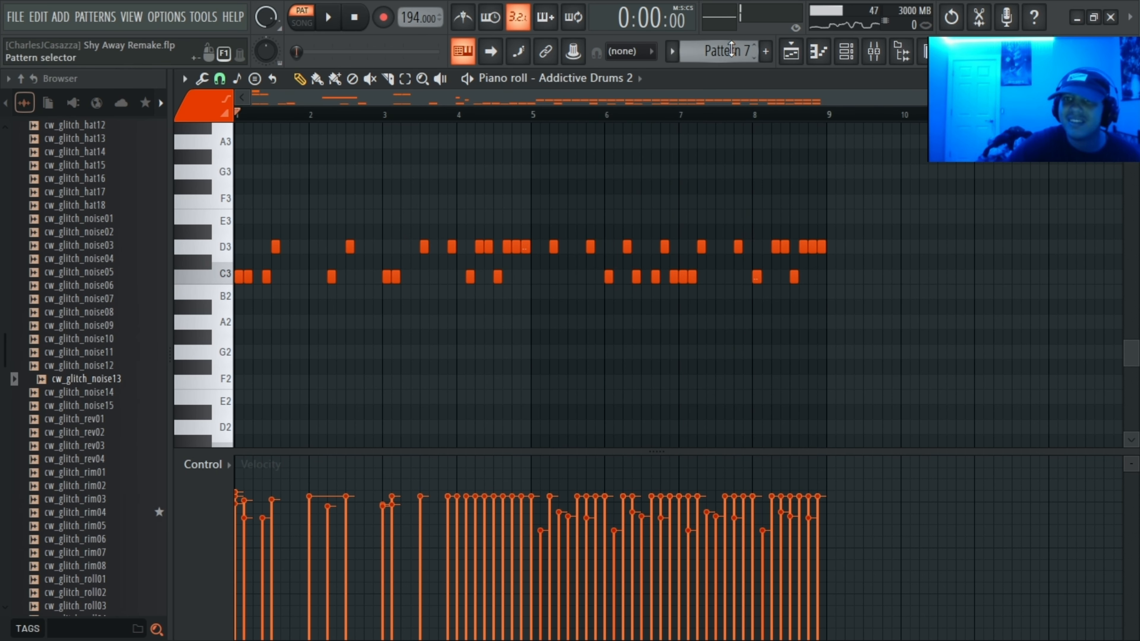
# Step: Select Pattern 8, show its Bounce Now notes in the piano roll, play them, and stop
pyautogui.moveTo(733, 48); pyautogui.dragTo(733, 41)
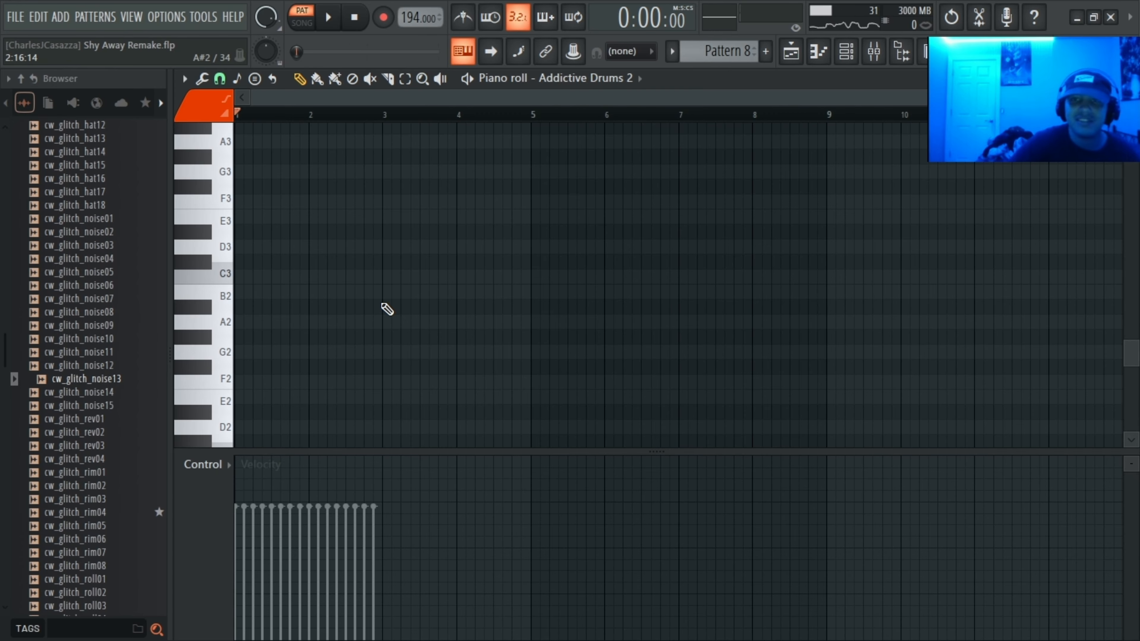
pyautogui.click(642, 80)
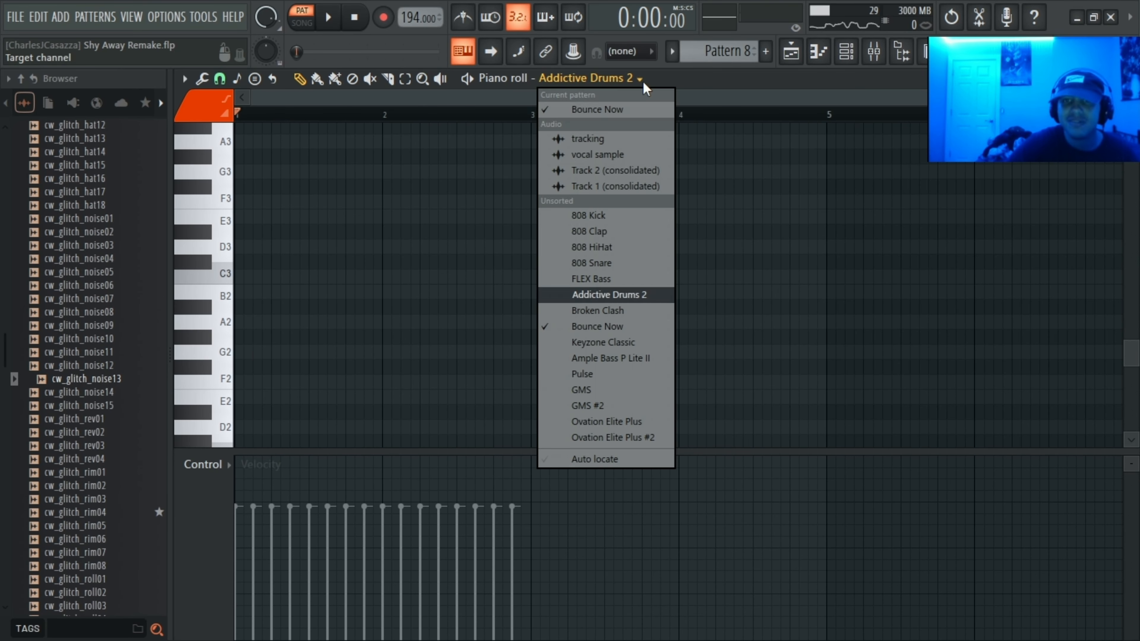
pyautogui.click(594, 335)
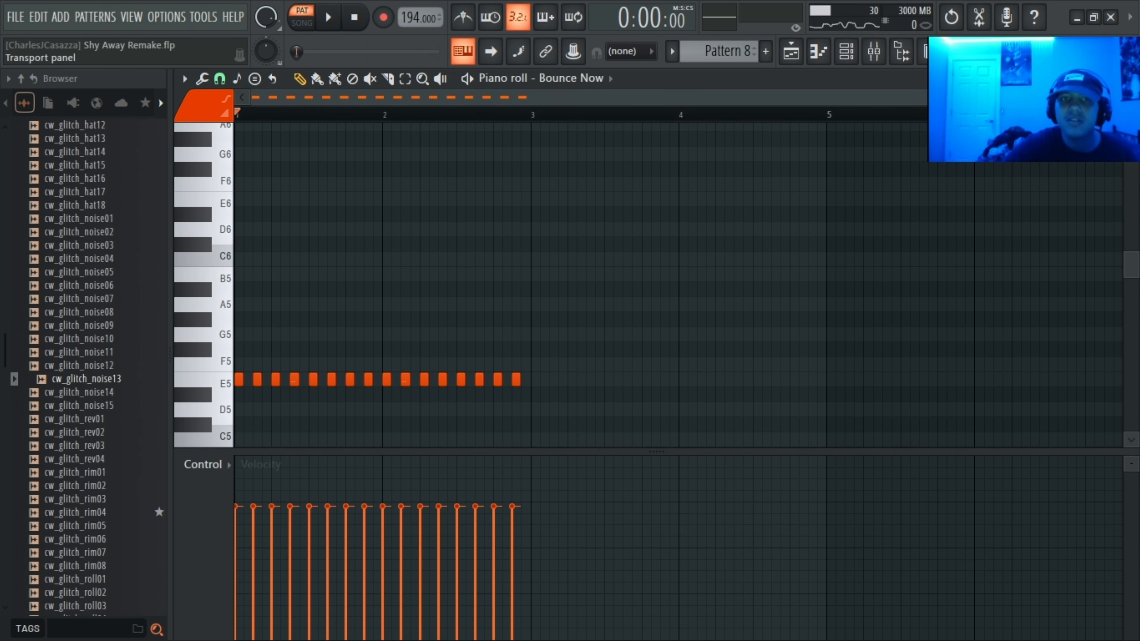
pyautogui.click(317, 16)
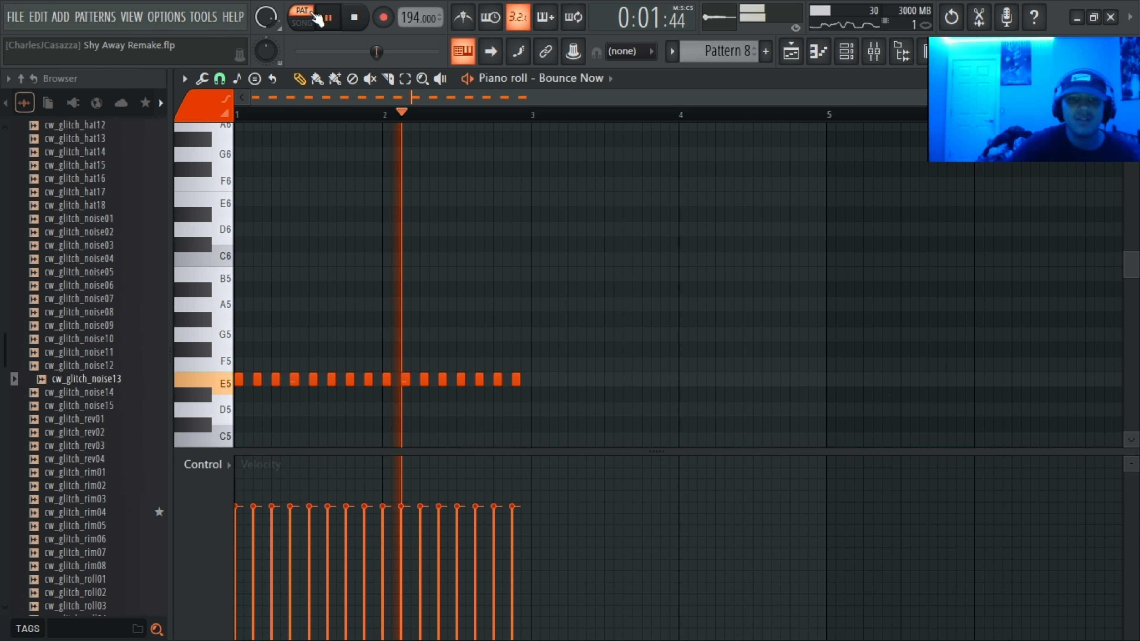
pyautogui.press('space')
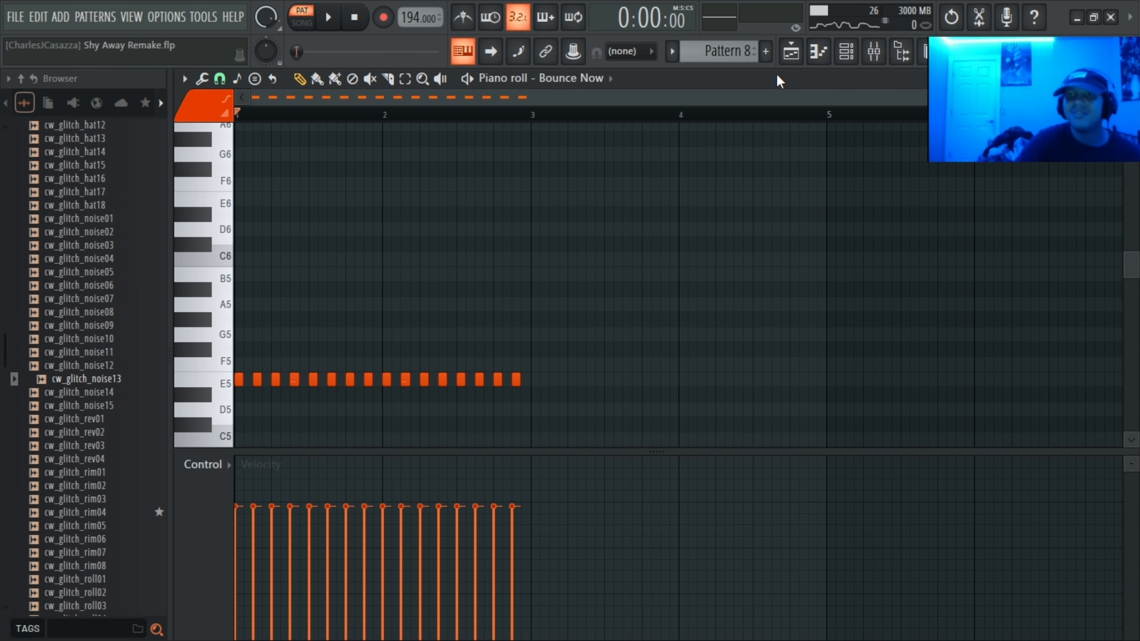
# Step: Return to the playlist and audition the opening vocal sample clip on the Vocals track with the Playback tool
pyautogui.click(791, 63)
pyautogui.scroll(-6, 504, 400)
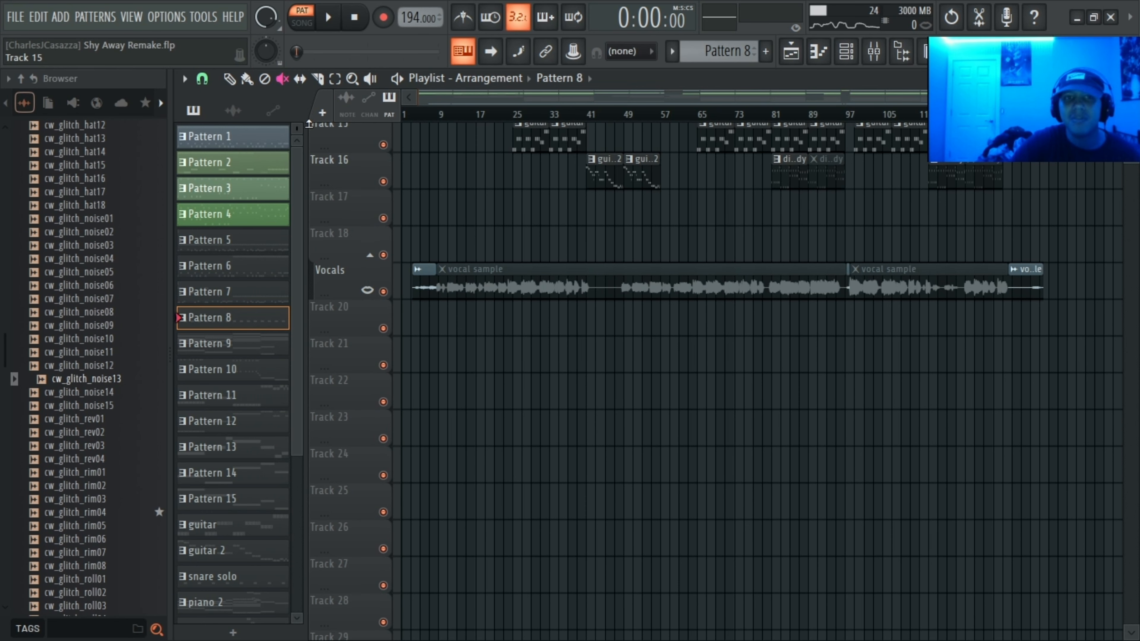
pyautogui.click(370, 78)
pyautogui.click(430, 276)
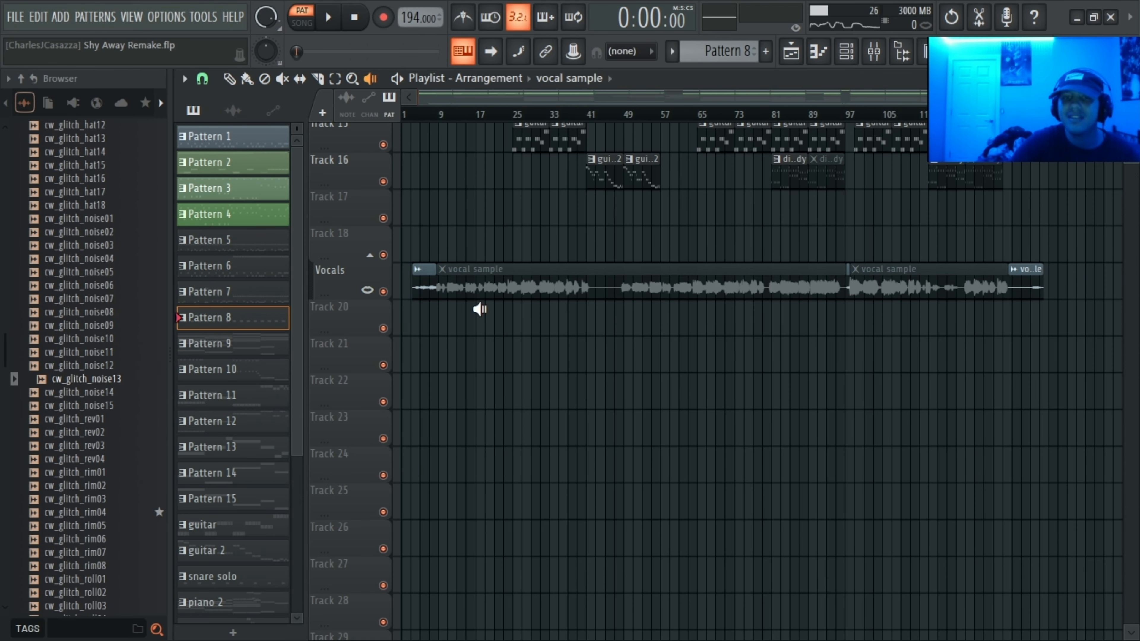
pyautogui.click(420, 290)
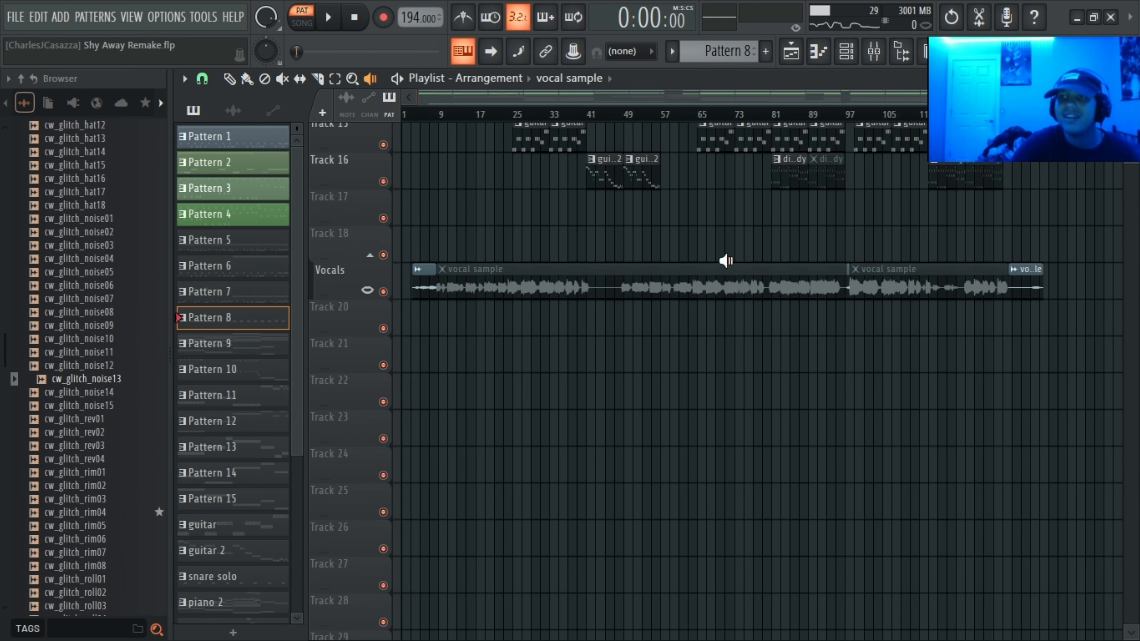
# Step: Play the full arrangement from the start, stop it, and replay only the opening vocal sample clip on the Vocals track
pyautogui.scroll(6, 379, 233)
pyautogui.click(417, 112)
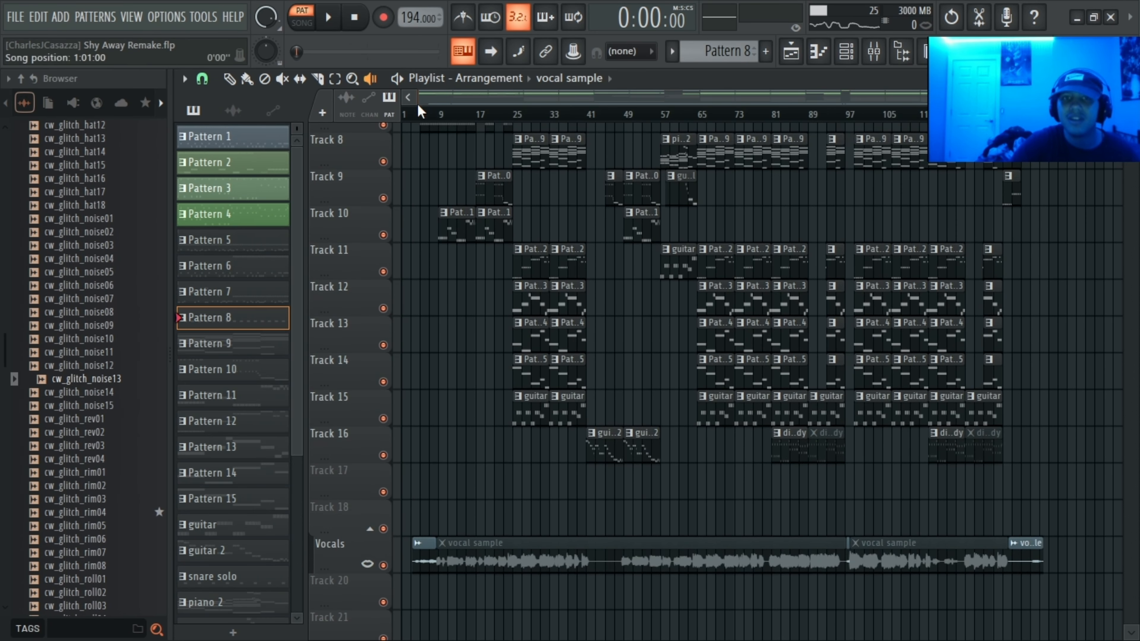
pyautogui.press('space')
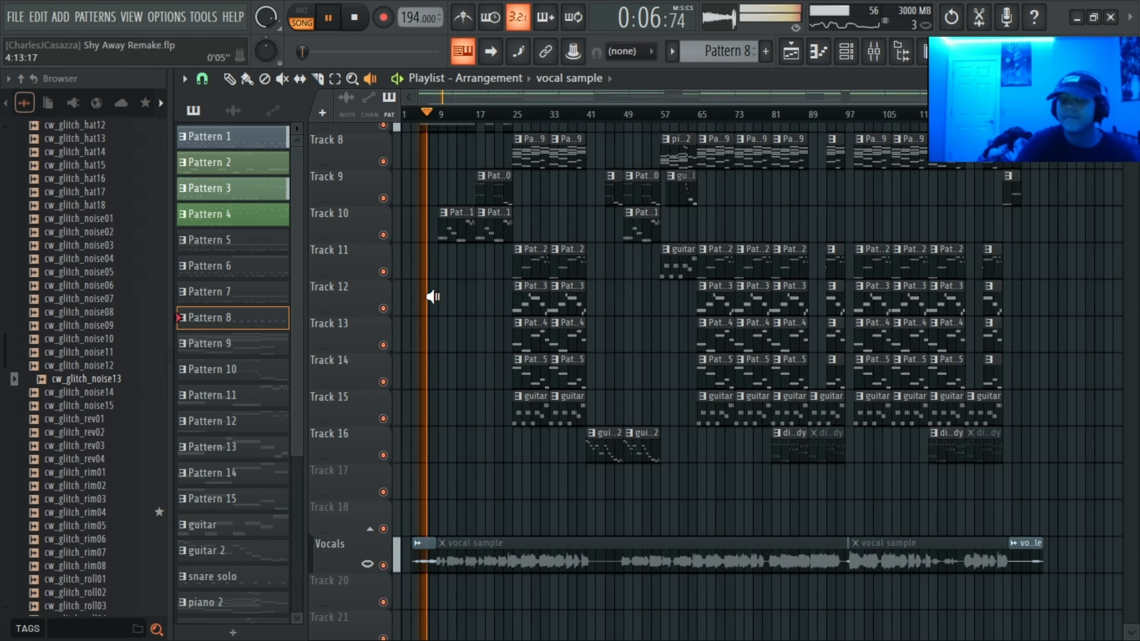
pyautogui.press('space')
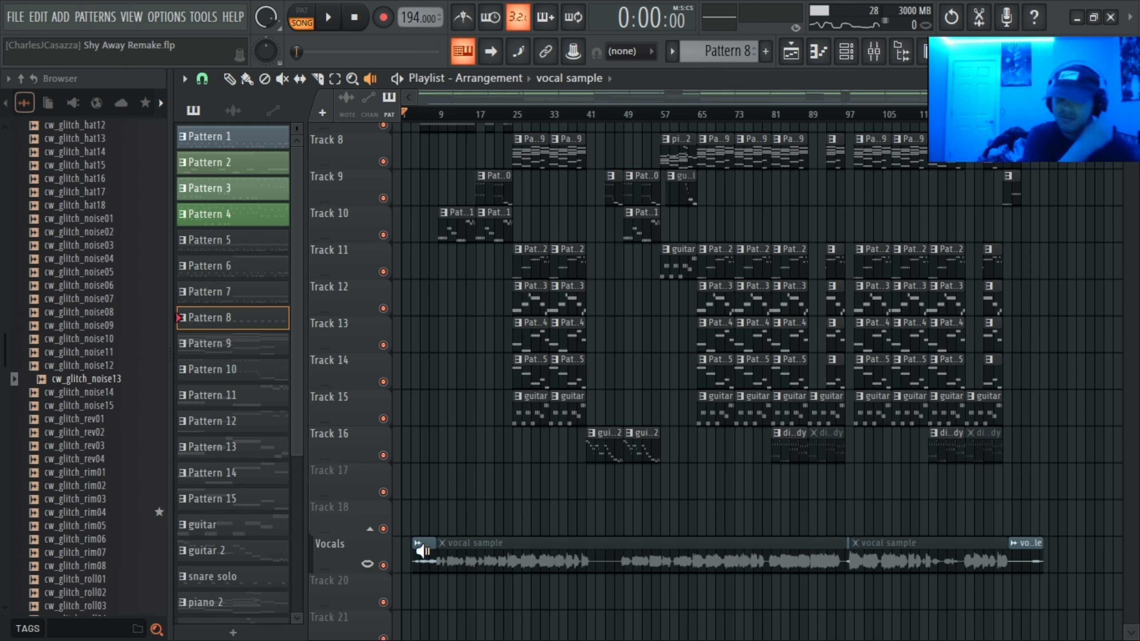
pyautogui.click(420, 546)
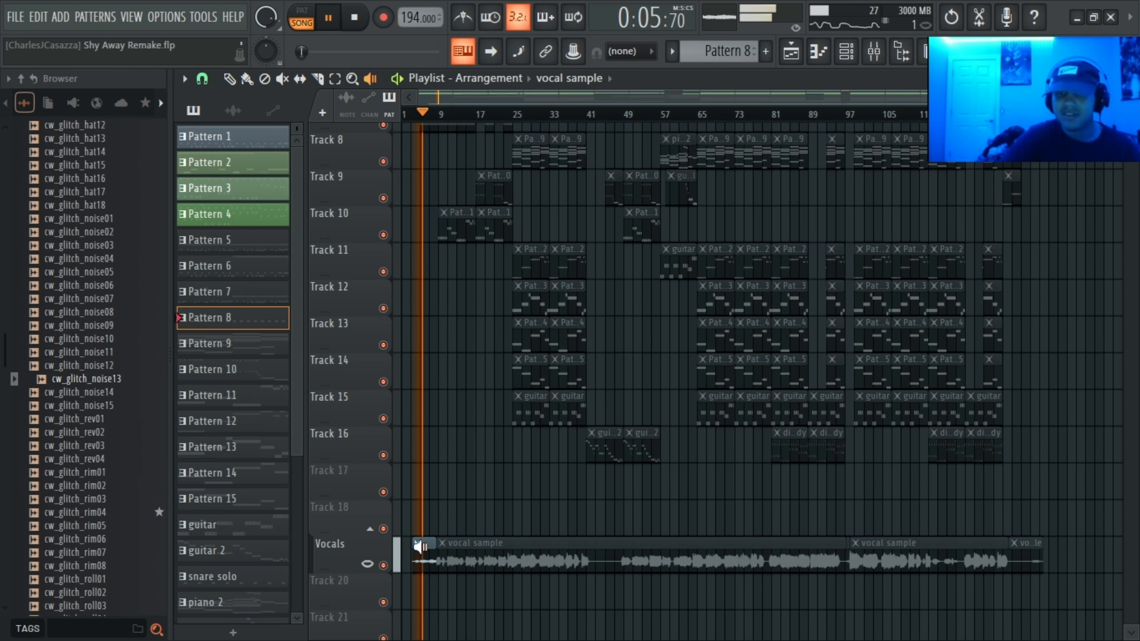
pyautogui.press('space')
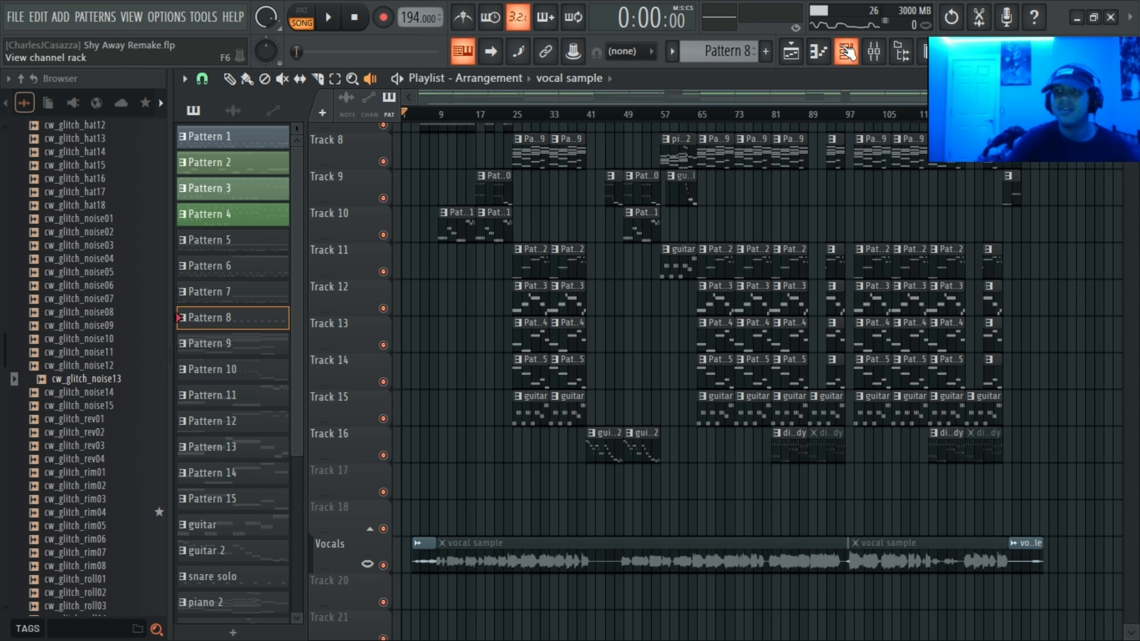
# Step: Show Pattern 8's Bounce Now notes in the piano roll, play them in song mode and in pattern mode, and stop
pyautogui.click(818, 52)
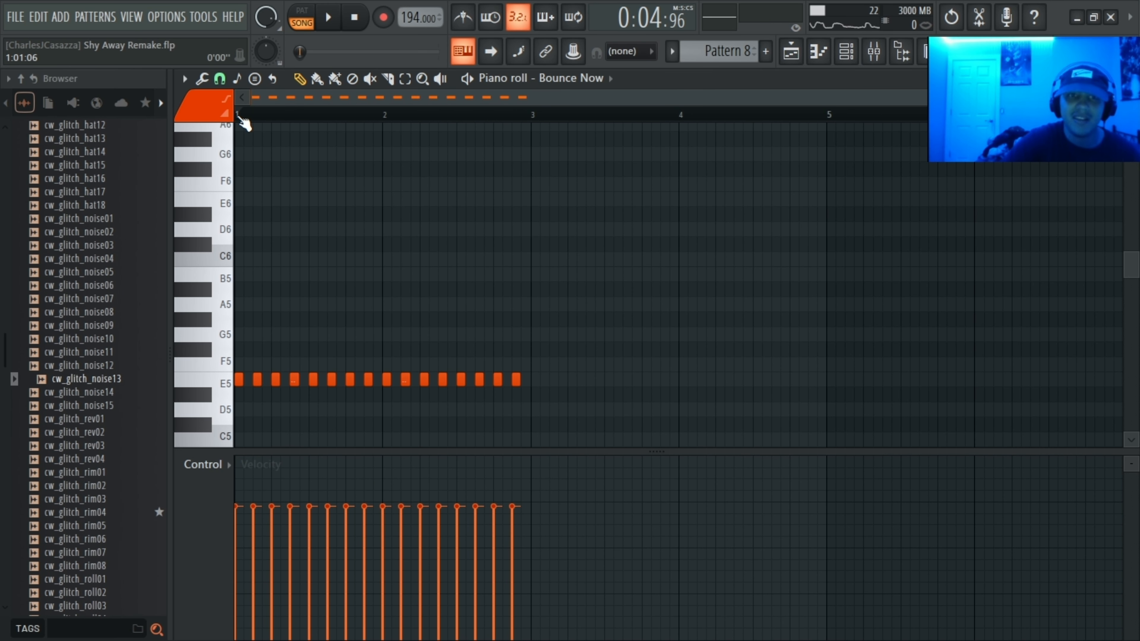
pyautogui.press('space')
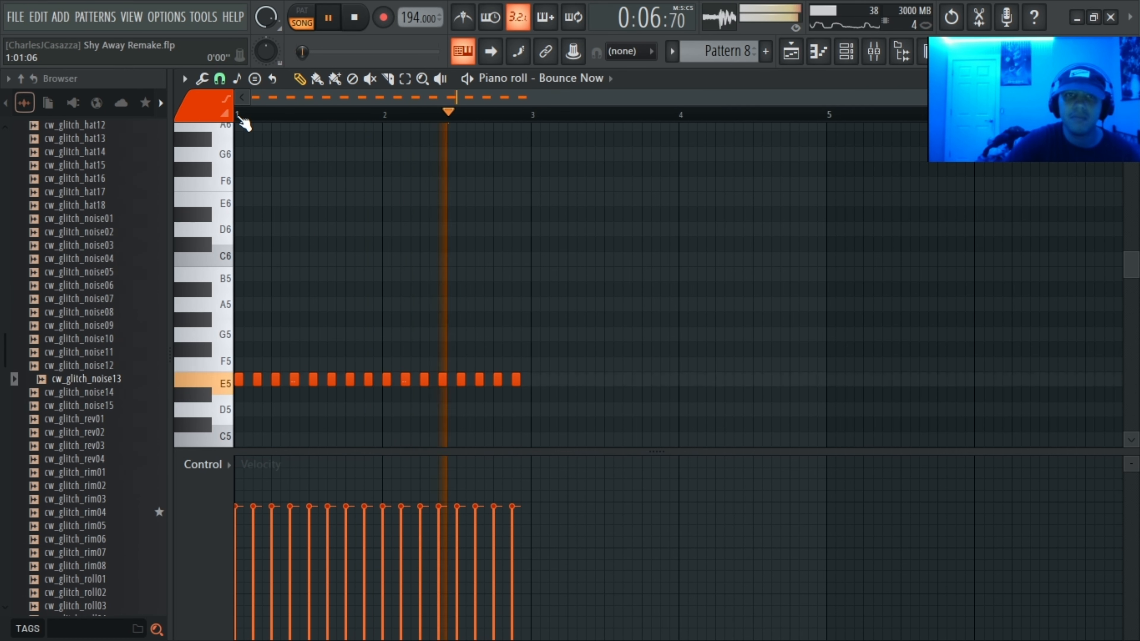
pyautogui.click(301, 11)
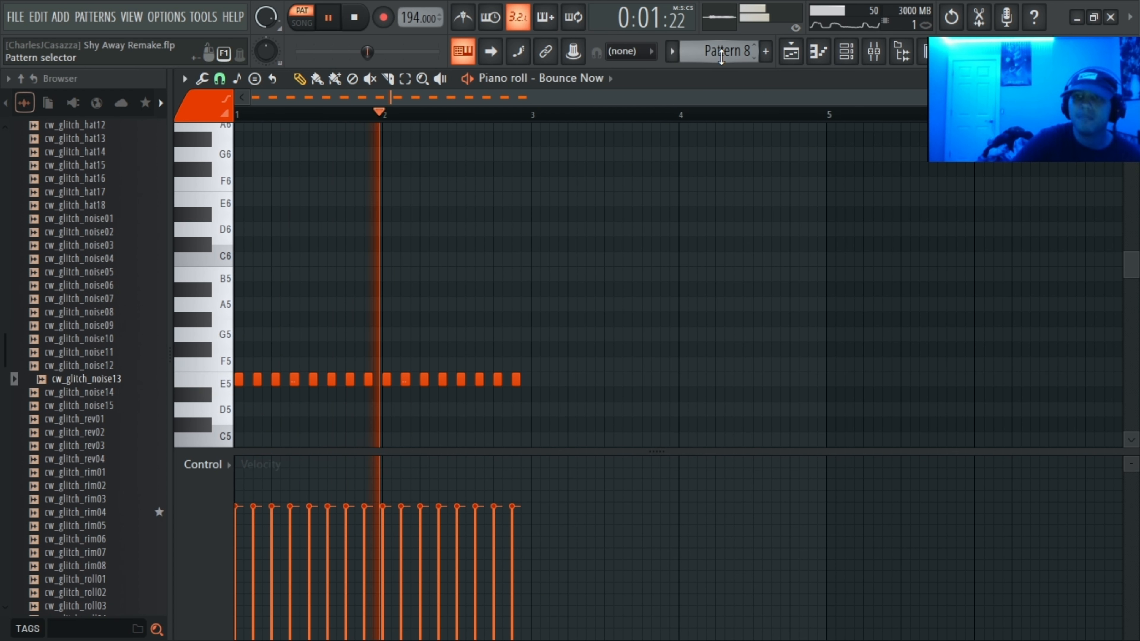
pyautogui.scroll(-1, 722, 56)
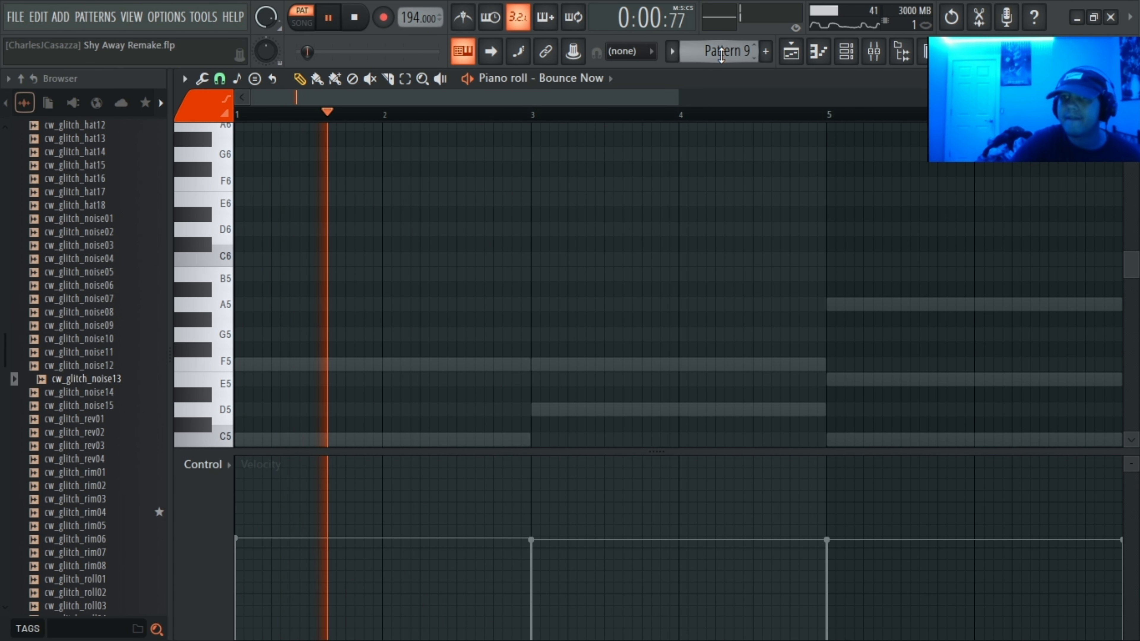
pyautogui.press('space')
pyautogui.scroll(1, 721, 56)
# Step: Open the Bounce Now channel's FLEX instrument, reload its Bounce Now preset, and return to the piano roll
pyautogui.click(846, 52)
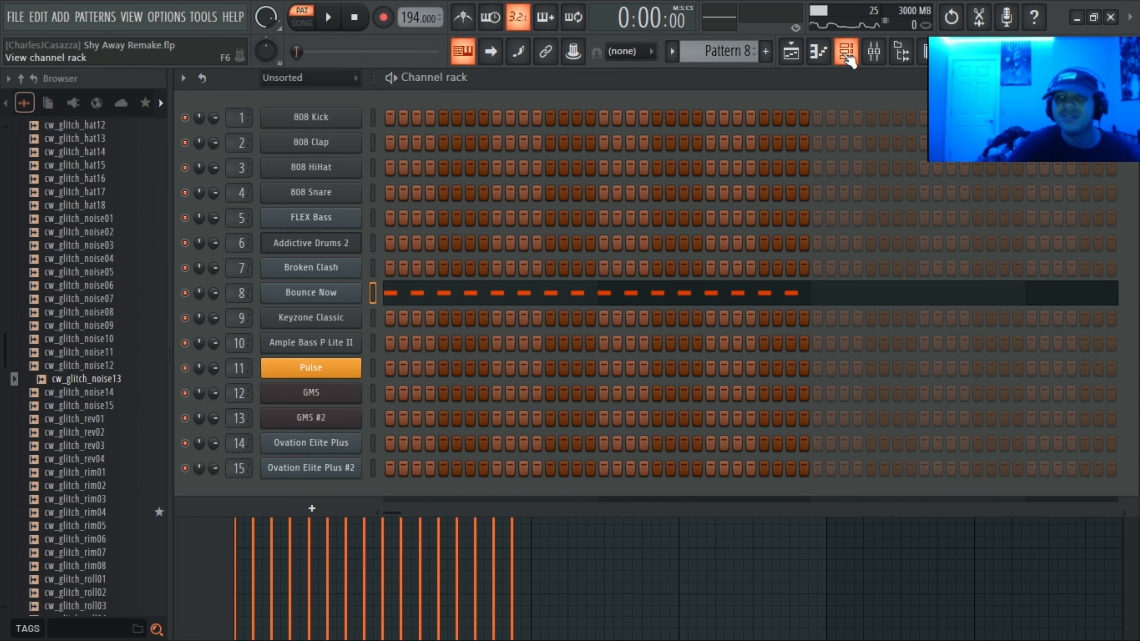
pyautogui.click(354, 290)
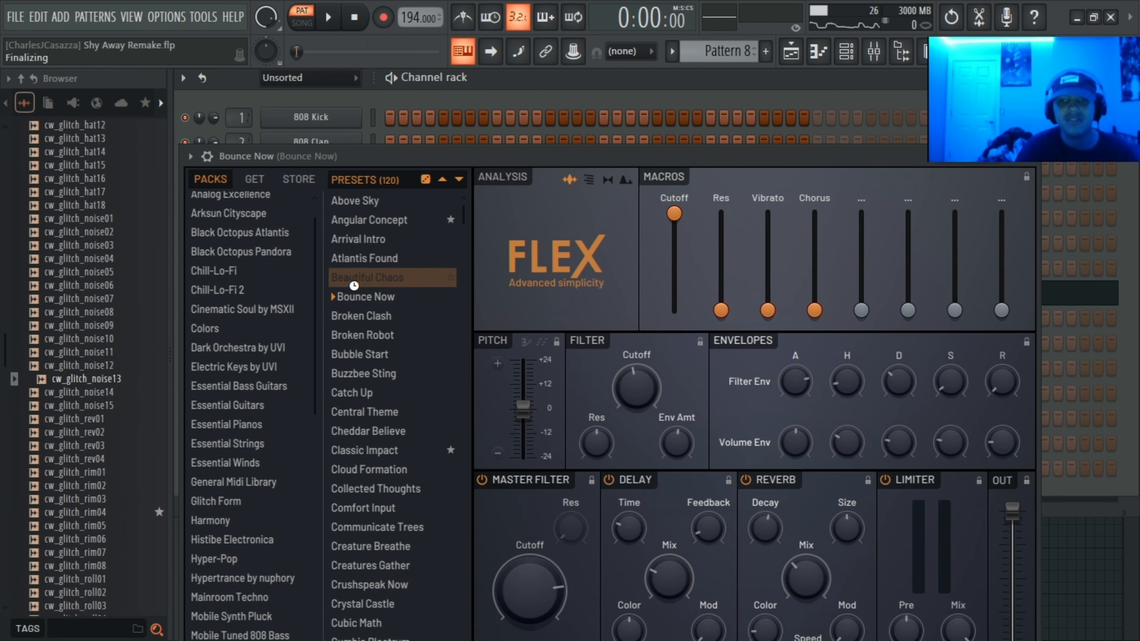
pyautogui.click(356, 297)
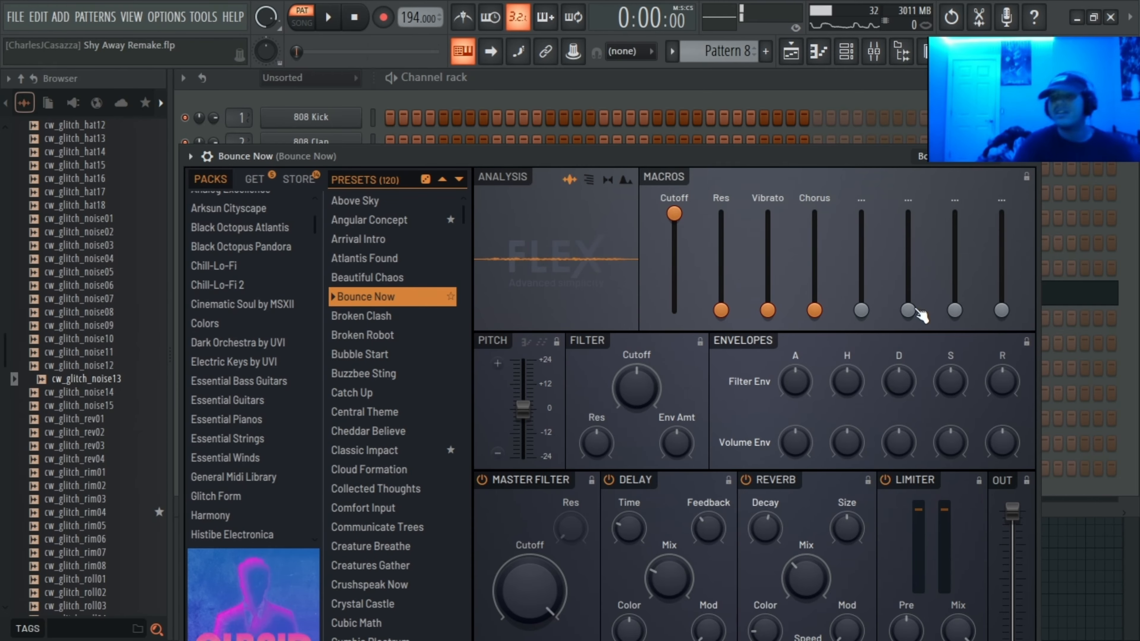
pyautogui.click(1066, 303)
pyautogui.scroll(-5, 1064, 302)
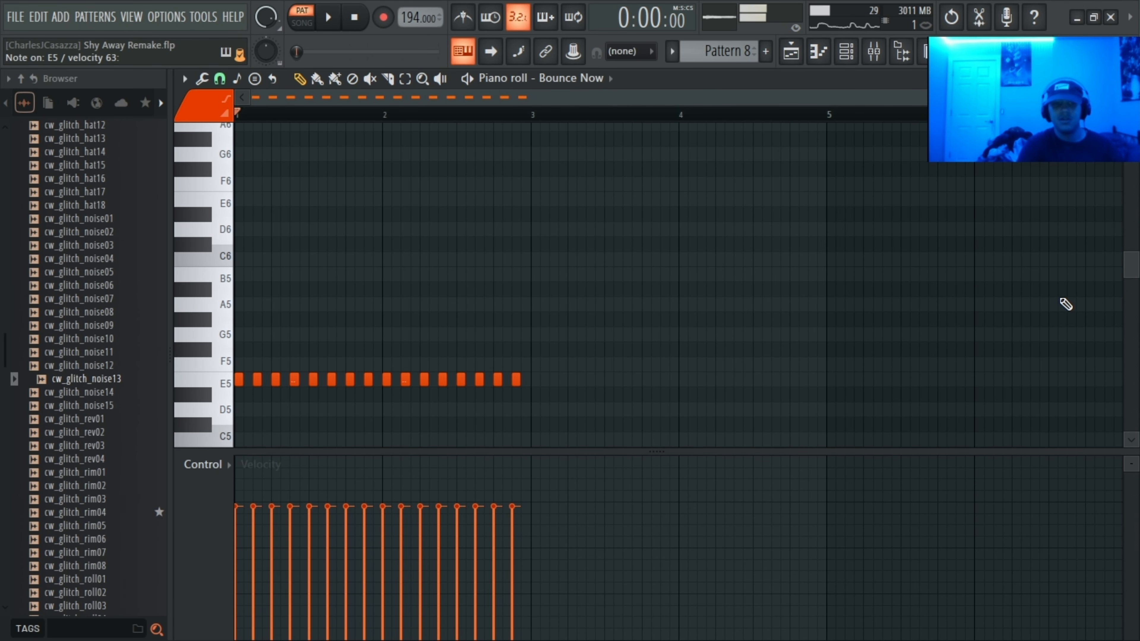
# Step: Audition Pattern 8's Bounce Now notes twice with the reloaded preset, stopping after each playback
pyautogui.press('space')
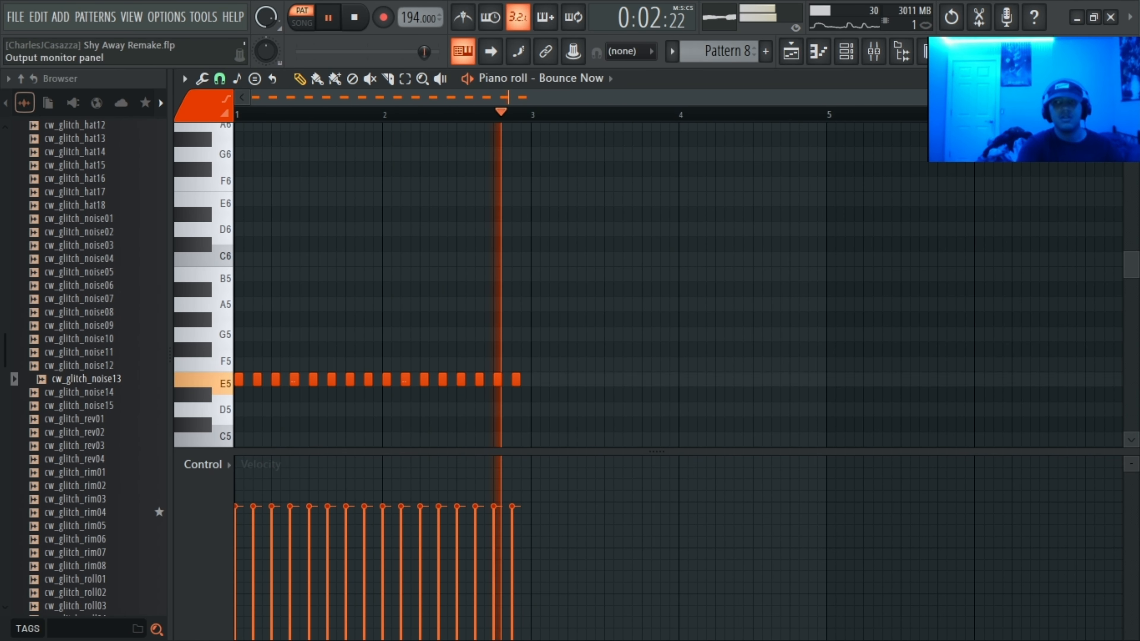
pyautogui.press('space')
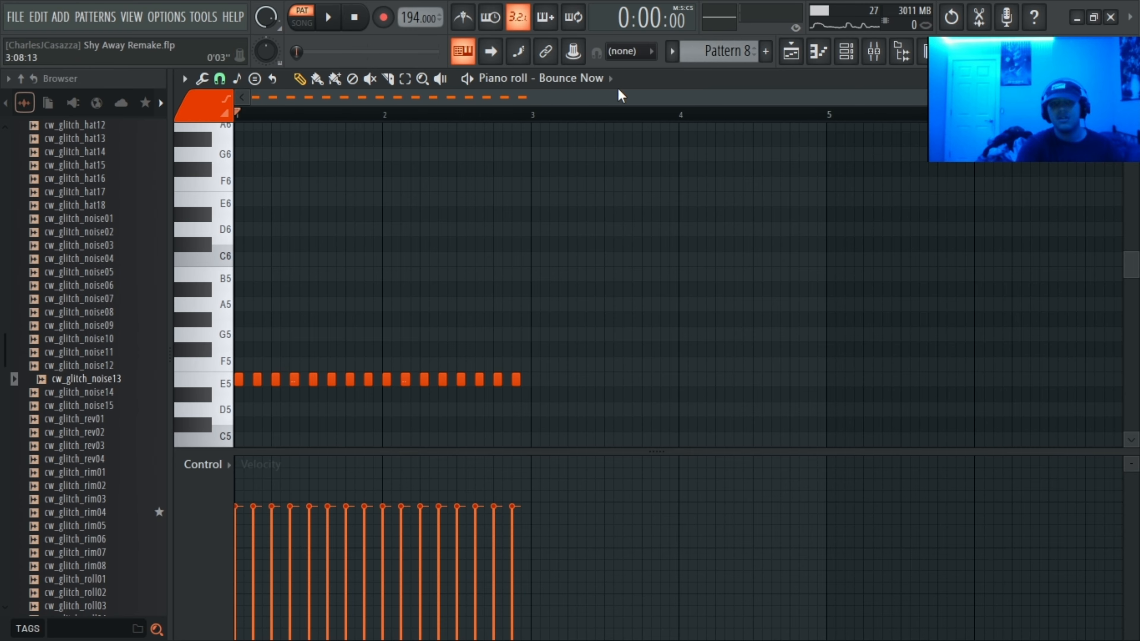
pyautogui.press('space')
pyautogui.press('space')
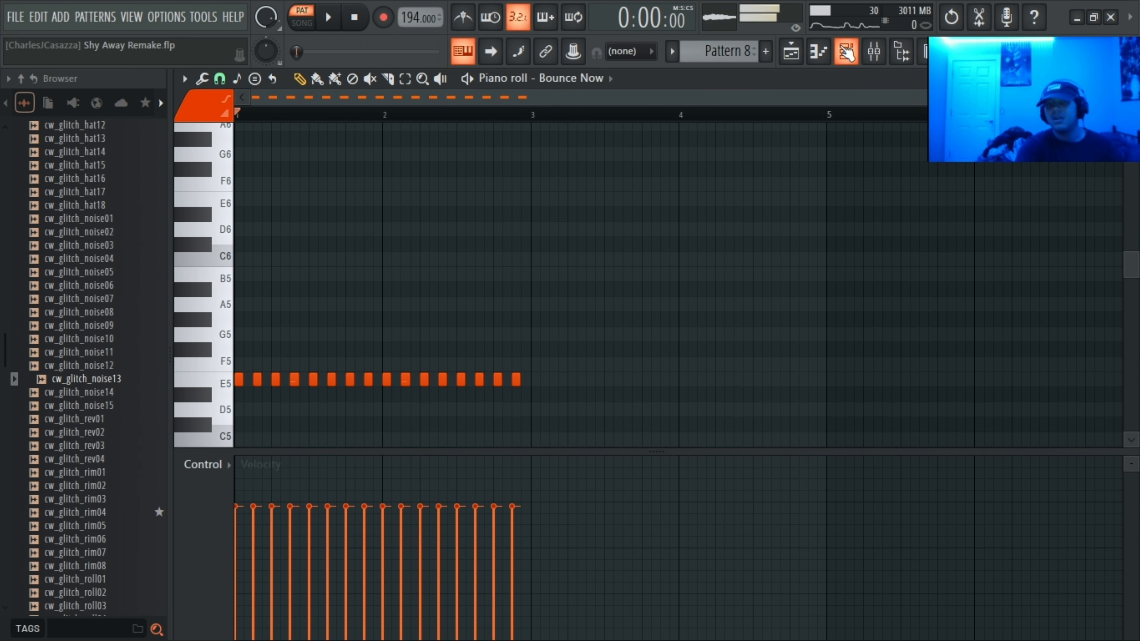
# Step: Undo the last two FLEX preset changes on the Bounce Now channel
pyautogui.hotkey('ctrl', 'z')
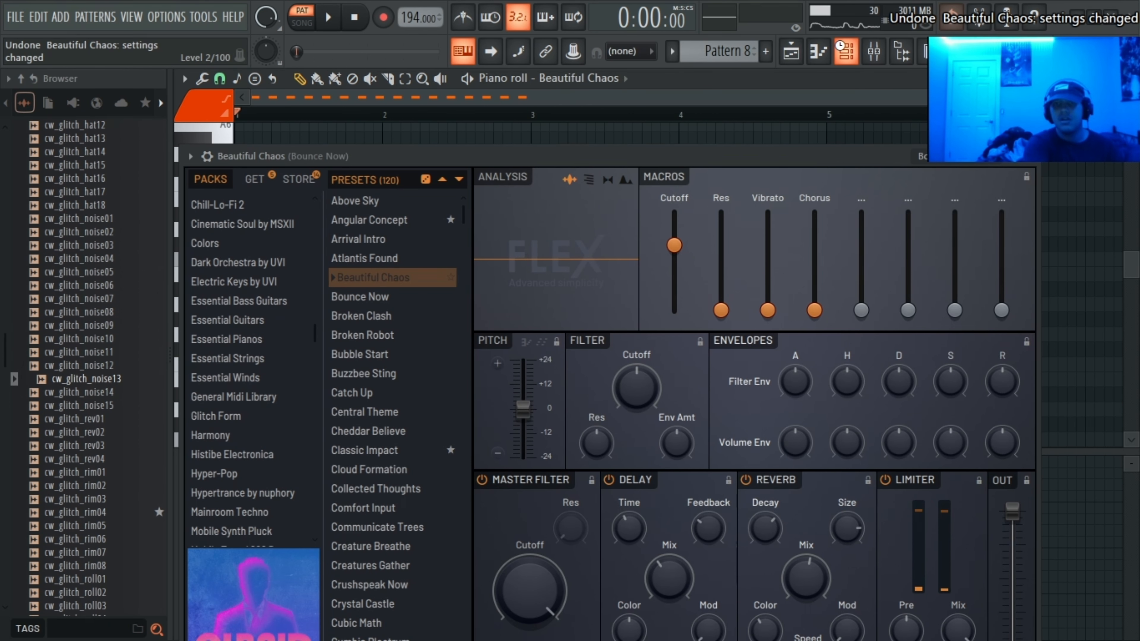
pyautogui.hotkey('ctrl', 'z')
# Step: While Pattern 8 plays, set the FLEX Cutoff macro to 100% and raise the Res macro slightly, ending with playback stopped
pyautogui.press('space')
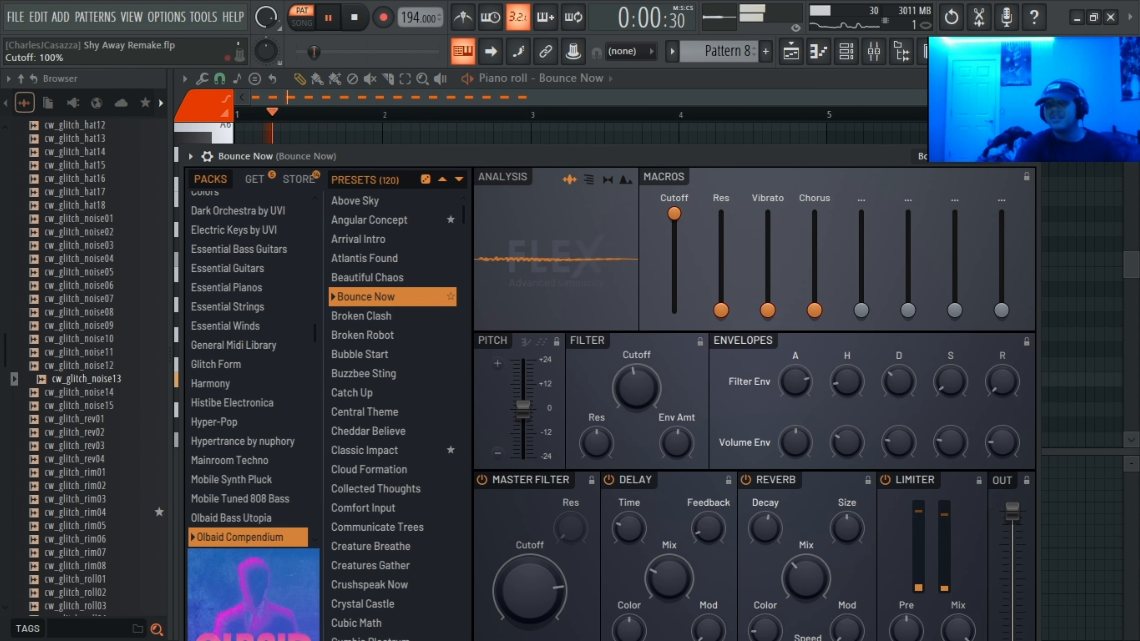
pyautogui.moveTo(673, 218); pyautogui.dragTo(674, 213)
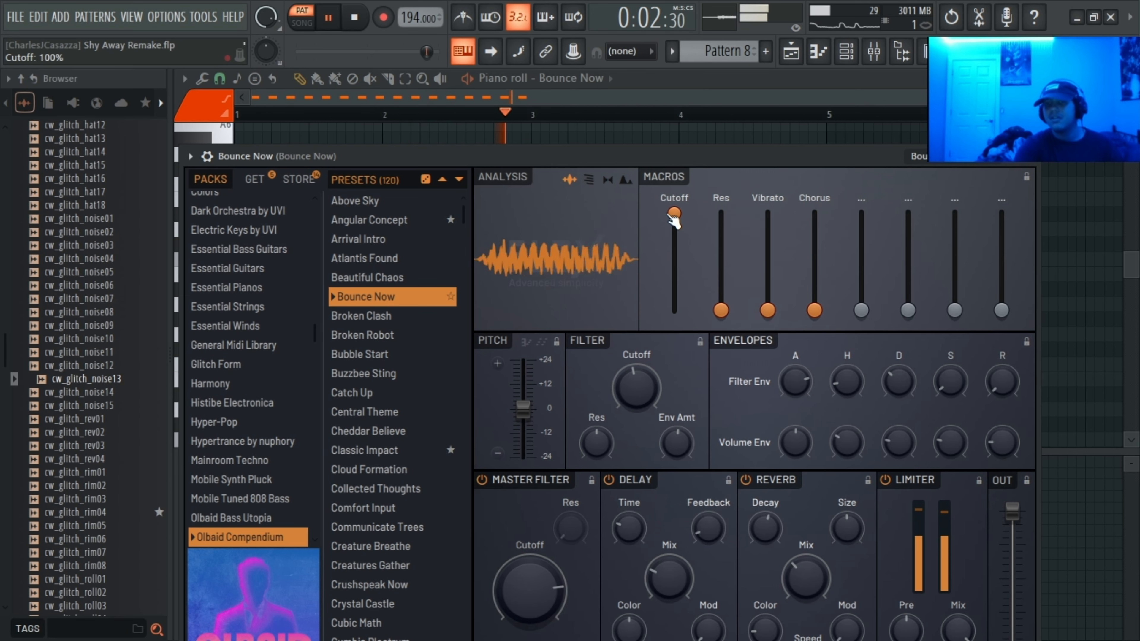
pyautogui.moveTo(721, 309)
pyautogui.mouseDown()
pyautogui.moveTo(720, 213)
pyautogui.moveTo(721, 296)
pyautogui.mouseUp()
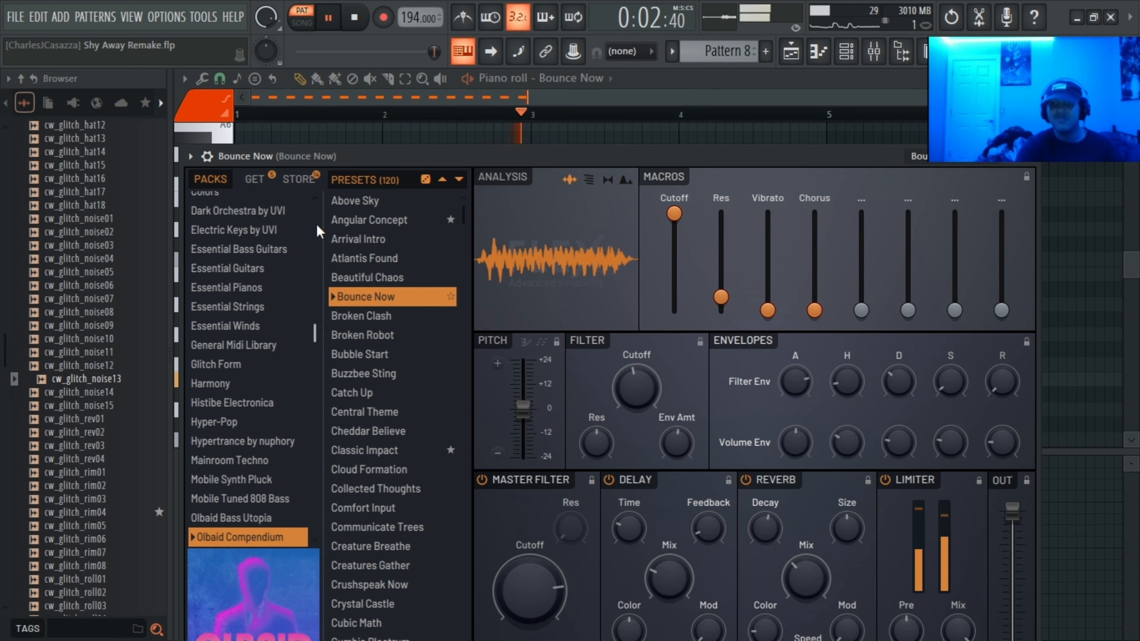
pyautogui.press('space')
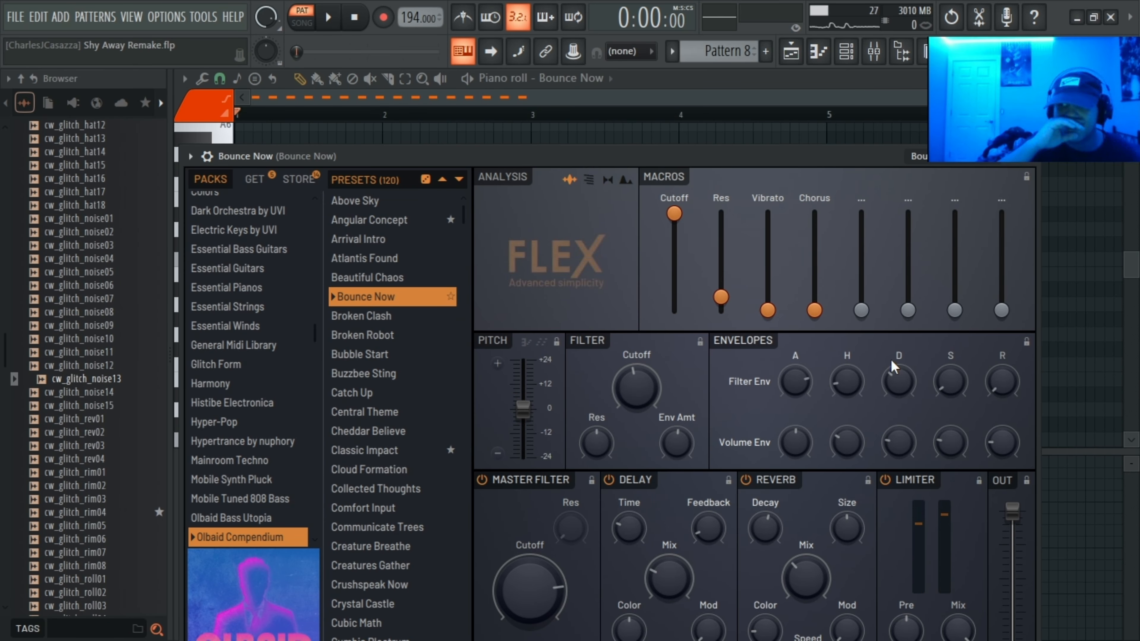
# Step: Start playback, switch from Pattern 8 to Pattern 9, and show its Keyzone Classic chords in the piano roll
pyautogui.press('space')
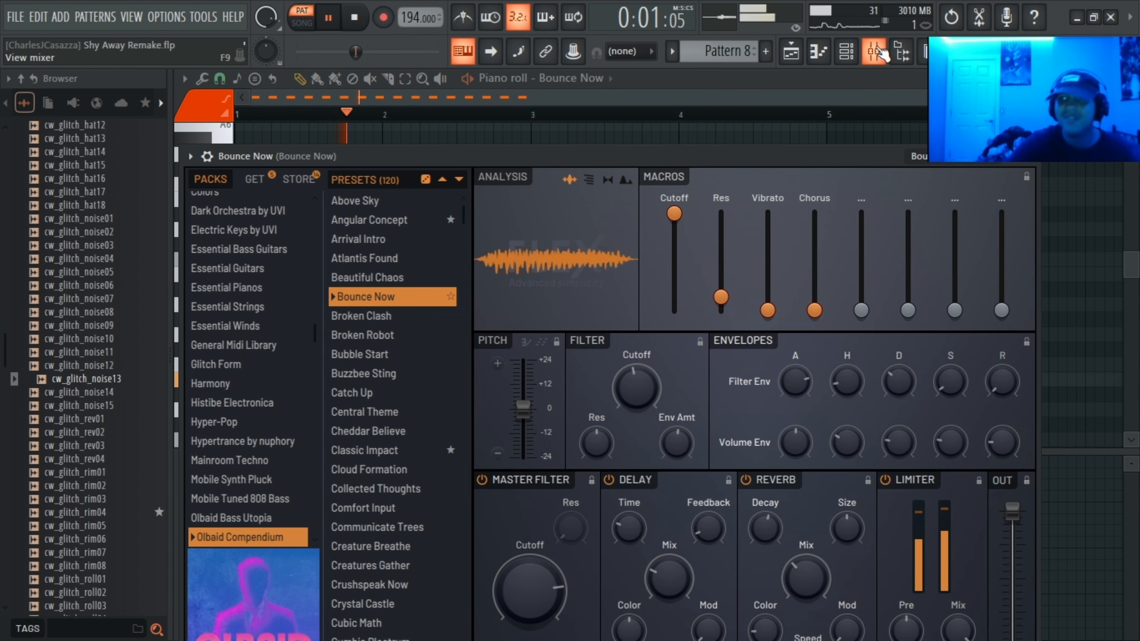
pyautogui.click(846, 51)
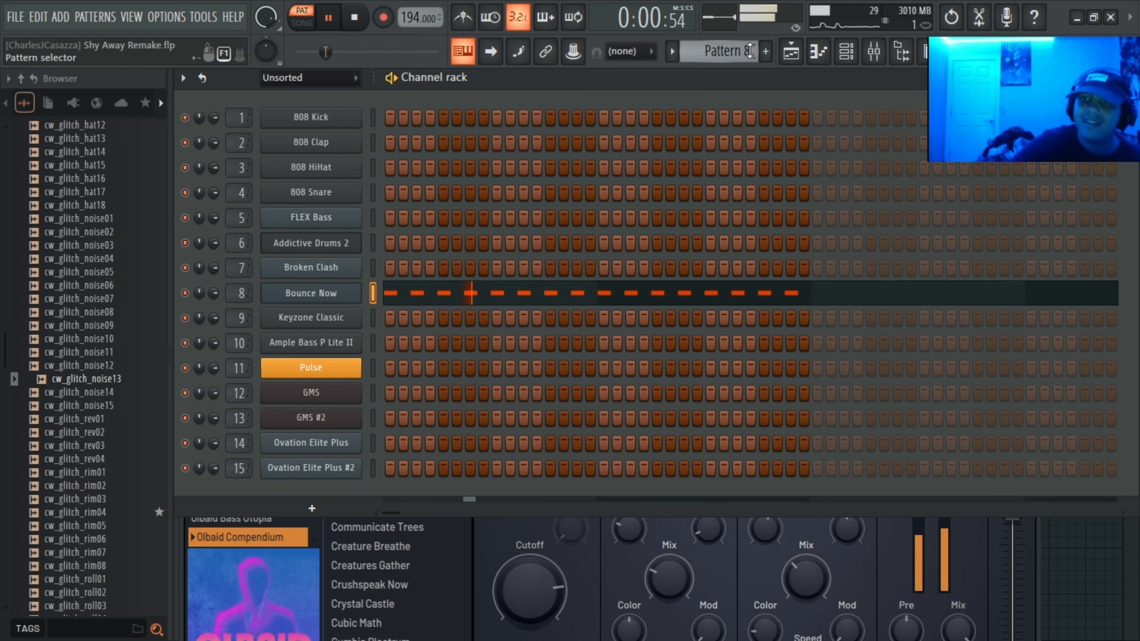
pyautogui.scroll(-1, 728, 52)
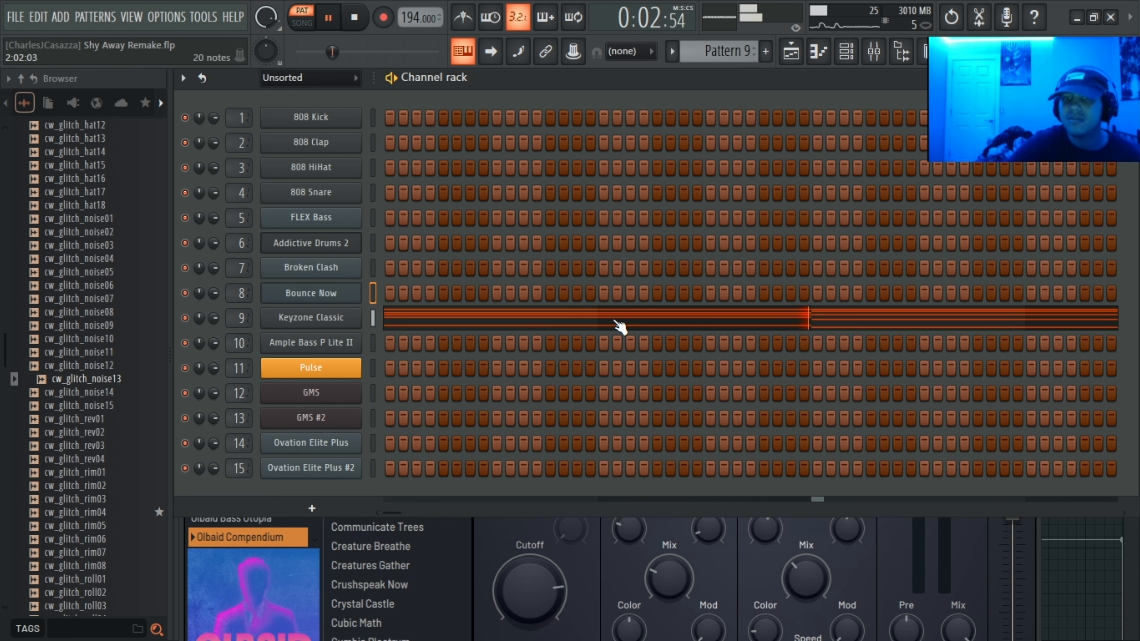
pyautogui.click(617, 322)
pyautogui.scroll(-4, 275, 310)
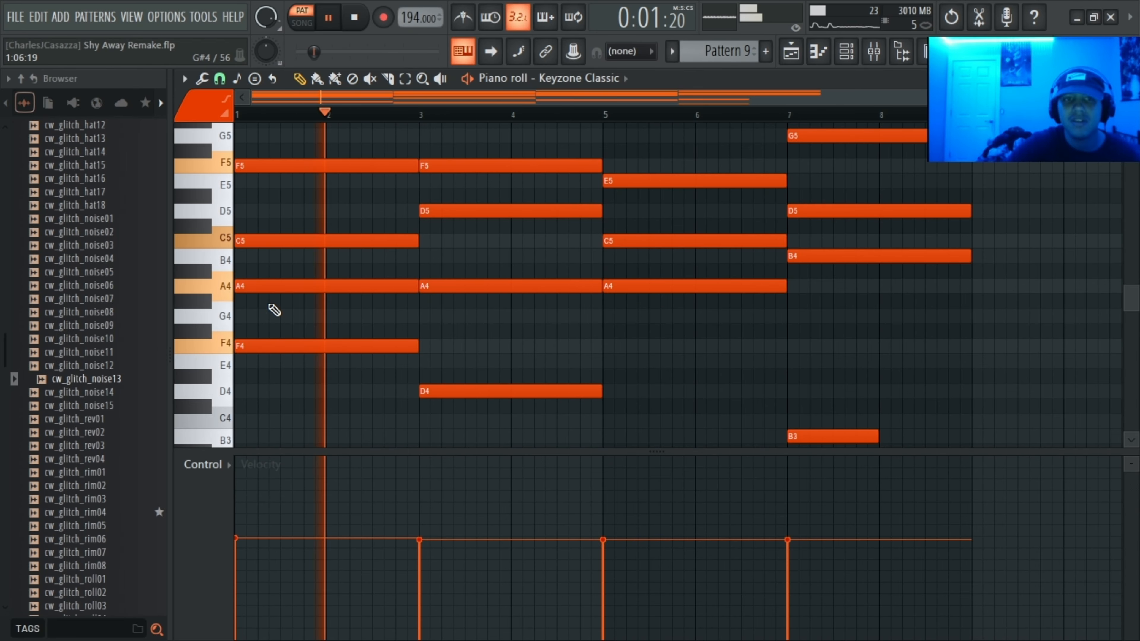
# Step: Audition Pattern 9's last Keyzone Classic chord repeatedly from bar 7, stop playback, and examine its notes alongside the earlier chords
pyautogui.press('space')
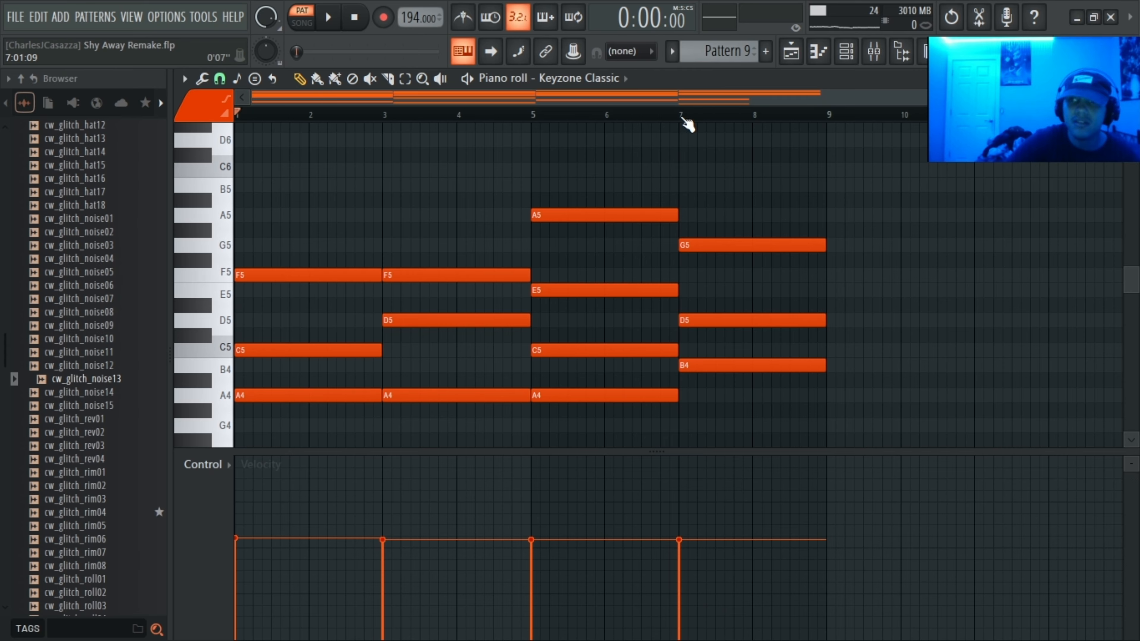
pyautogui.click(683, 119)
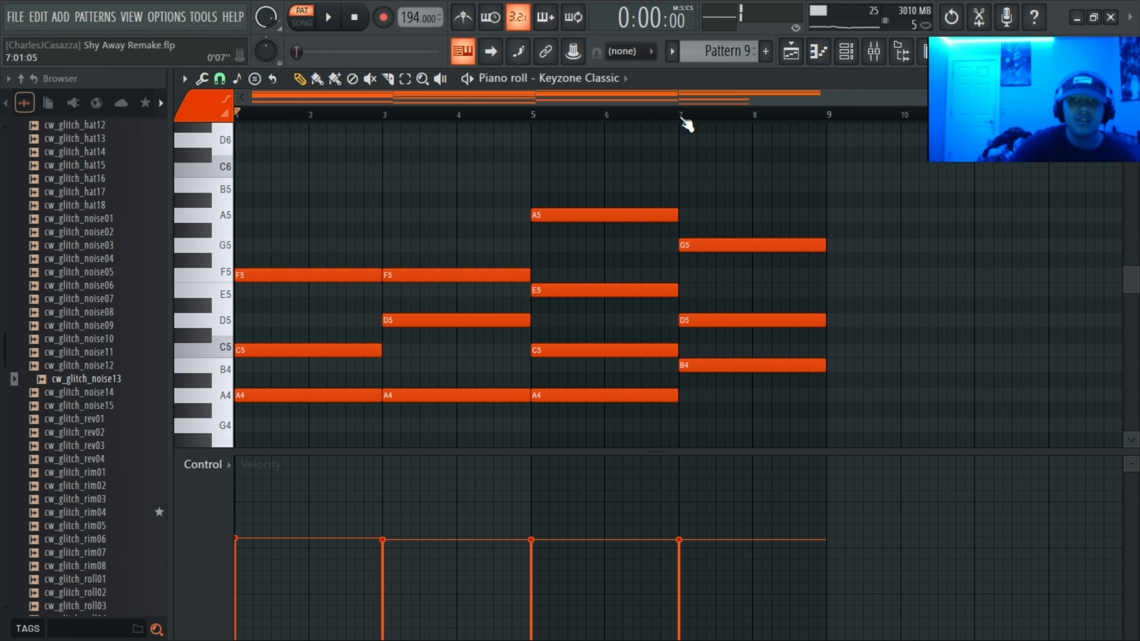
pyautogui.click(683, 119)
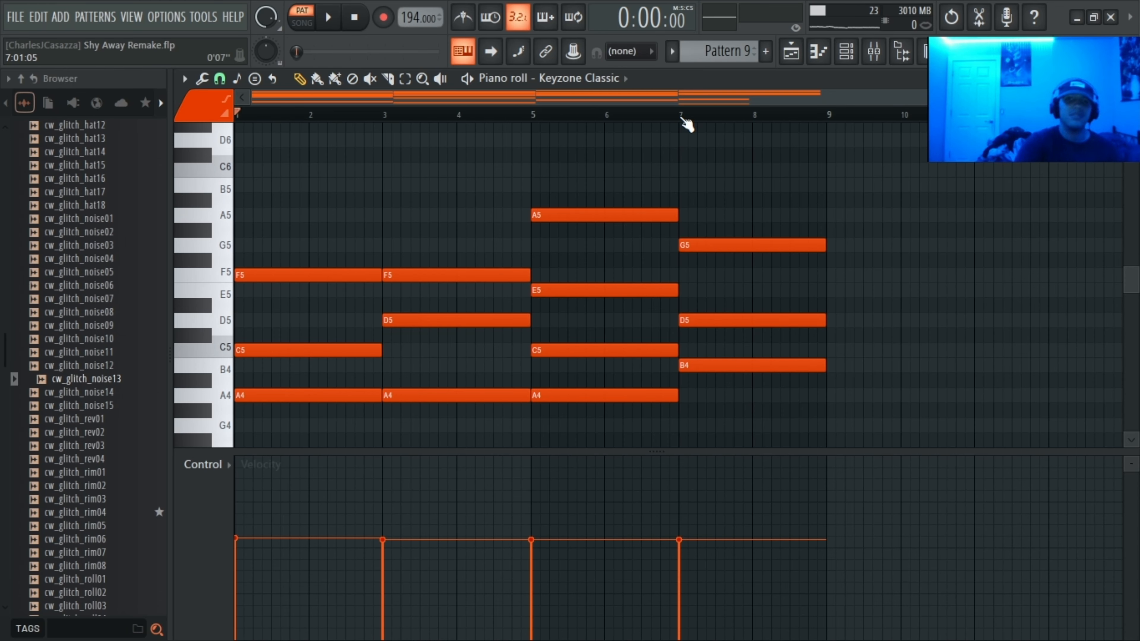
pyautogui.click(684, 120)
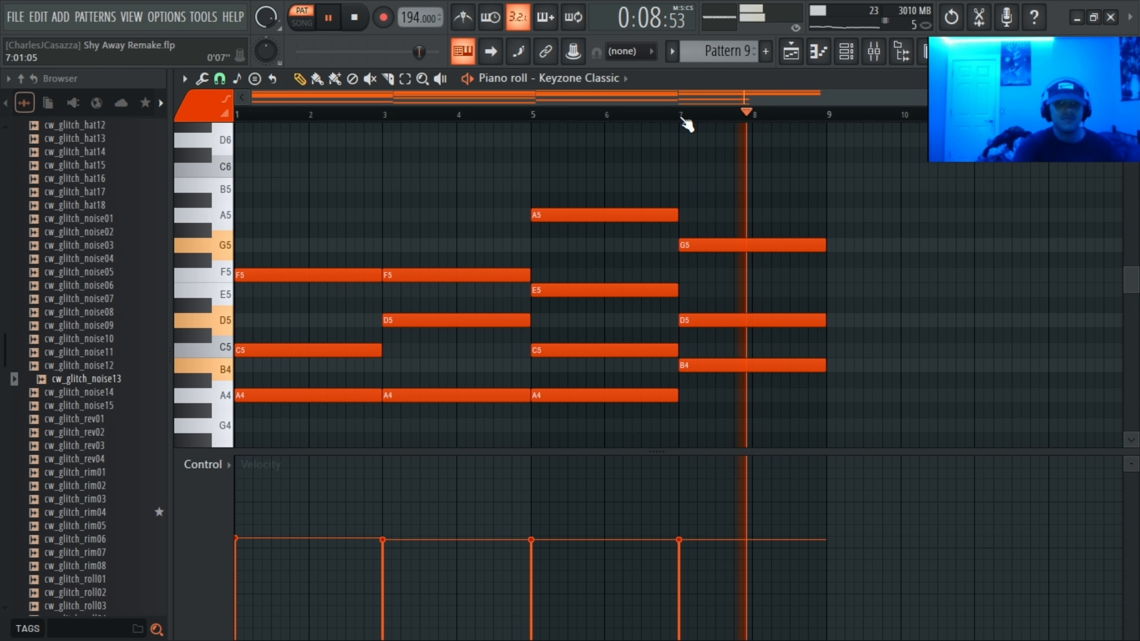
pyautogui.click(684, 120)
pyautogui.click(687, 119)
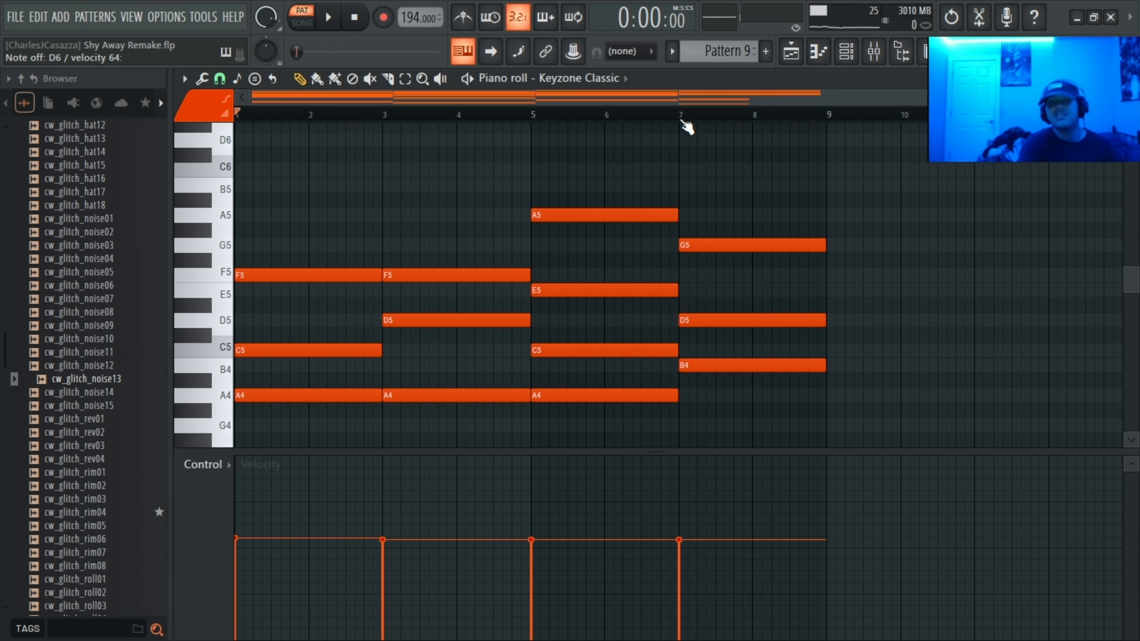
pyautogui.click(684, 120)
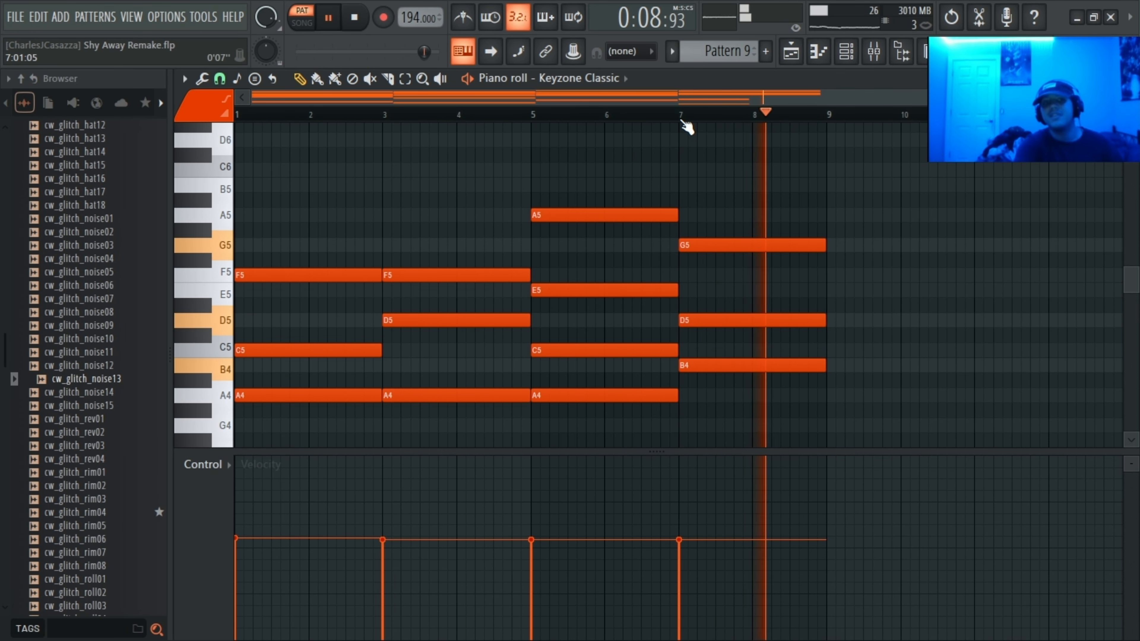
pyautogui.press('space')
pyautogui.scroll(-2, 711, 274)
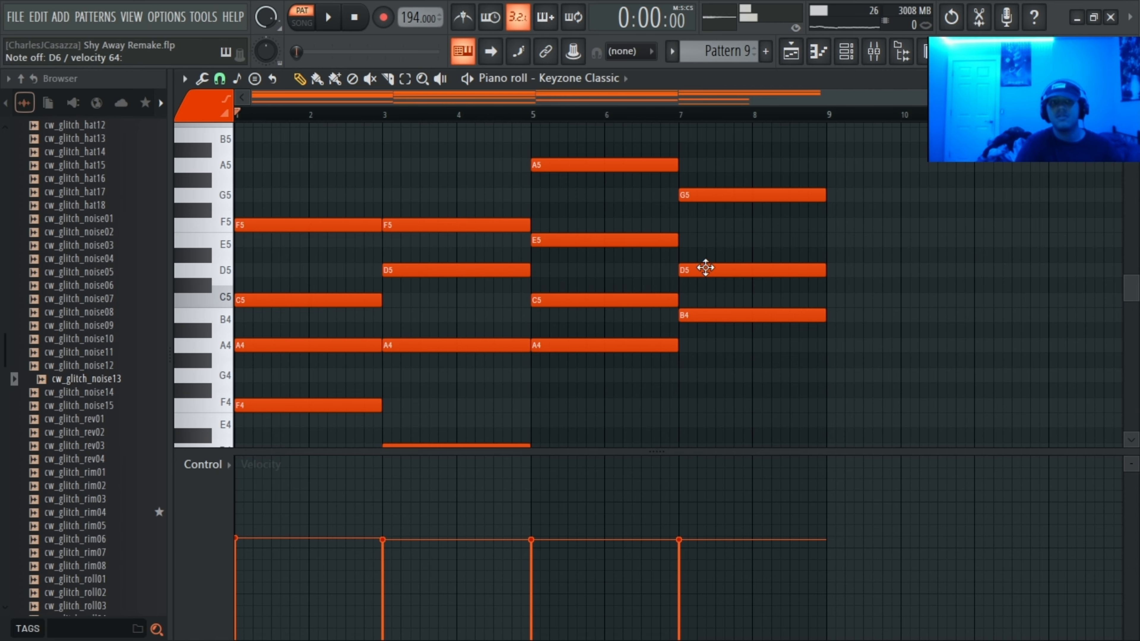
pyautogui.scroll(3, 707, 271)
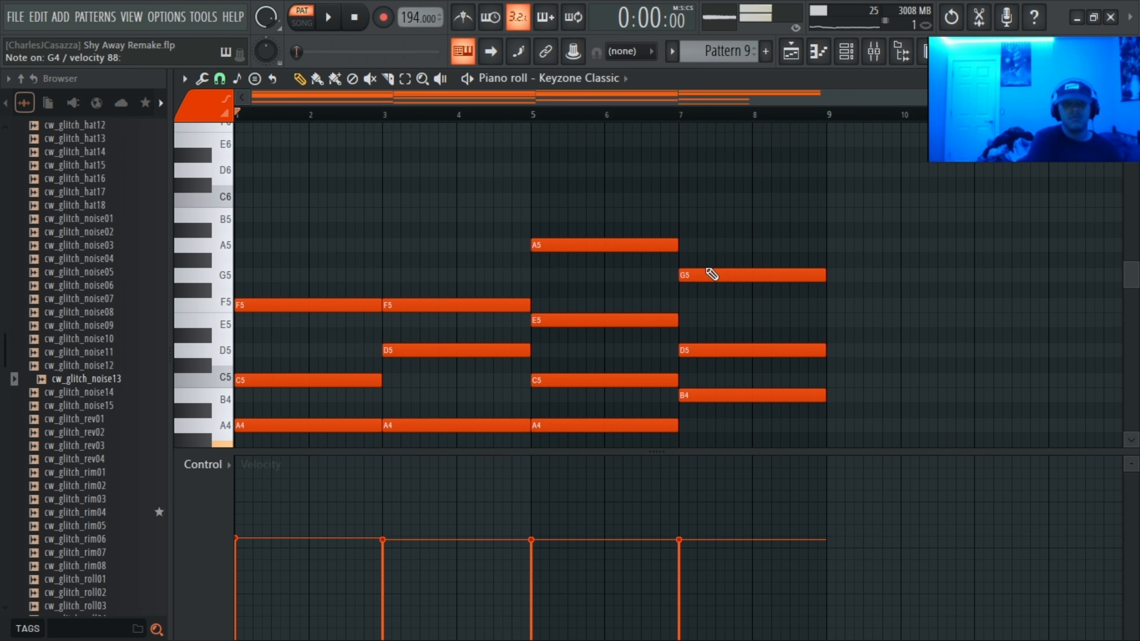
pyautogui.scroll(1, 711, 274)
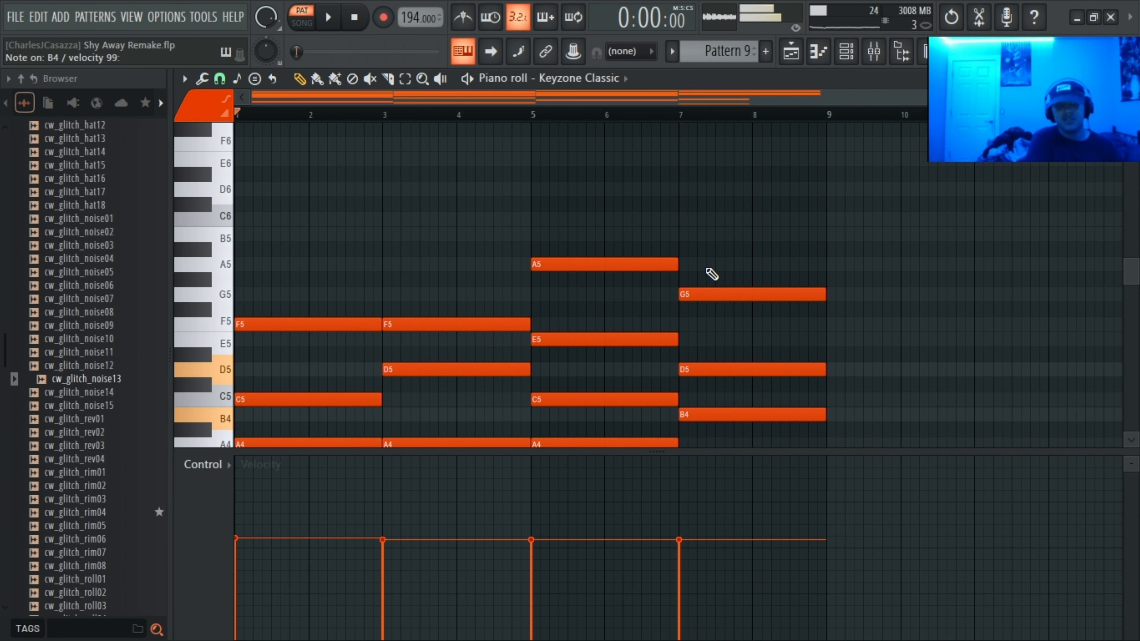
pyautogui.scroll(-3, 711, 274)
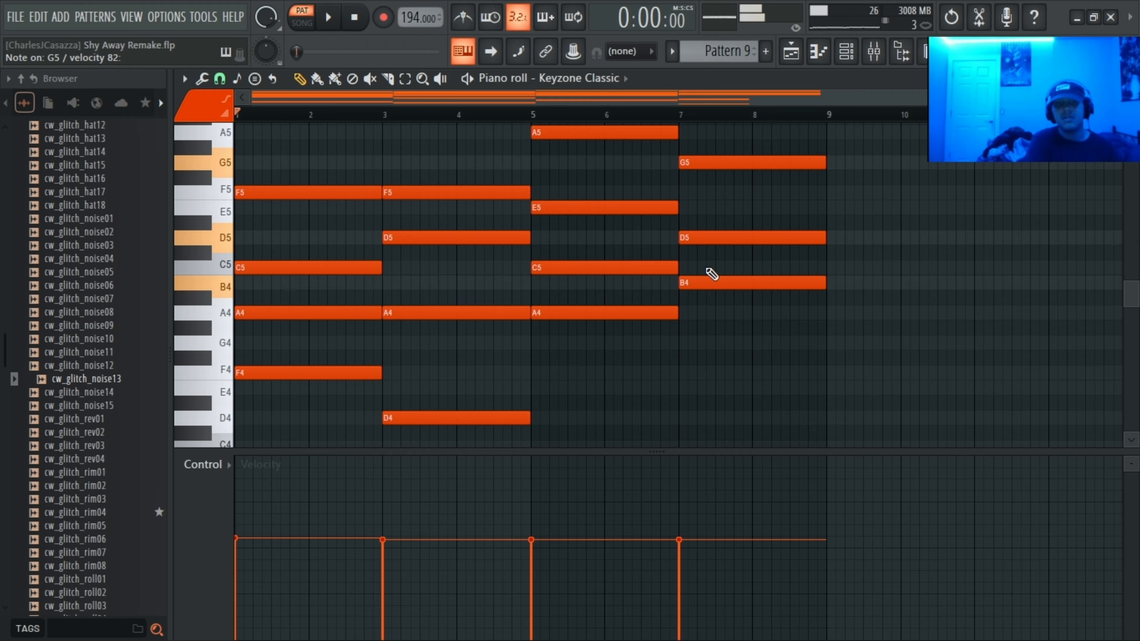
# Step: Play Pattern 9's Keyzone Classic chords, switch to Pattern 10, and restart playback
pyautogui.press('space')
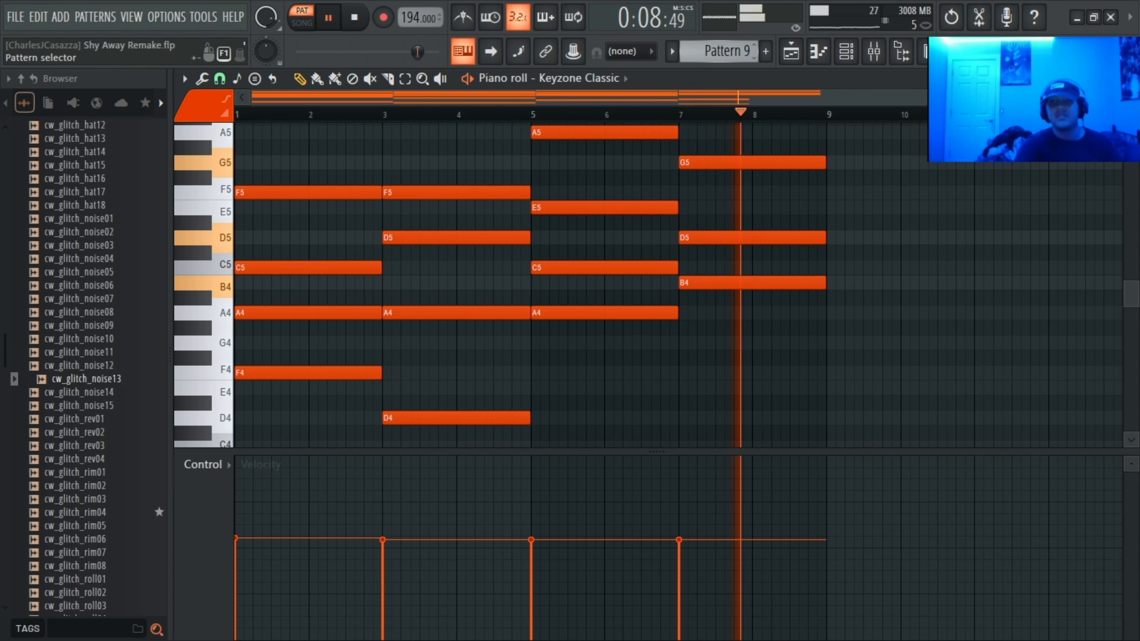
pyautogui.scroll(-1, 719, 54)
pyautogui.press('space')
pyautogui.press('space')
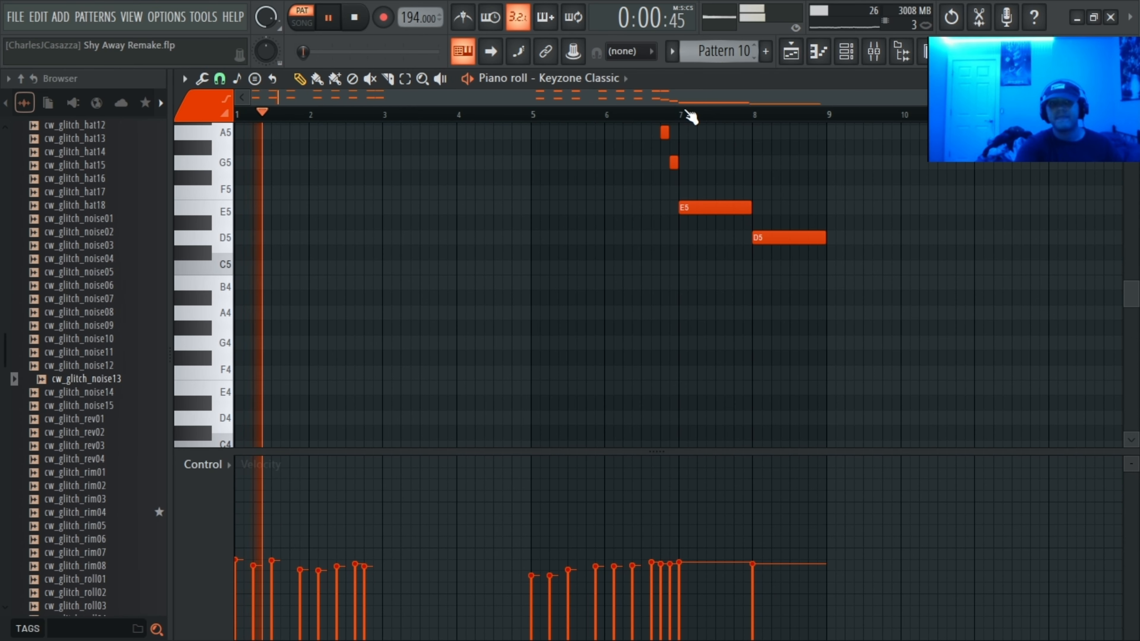
# Step: Follow Pattern 10's Keyzone Classic notes during playback, from the high octave stabs down to the closing low notes, and stop playback
pyautogui.scroll(5, 573, 308)
pyautogui.scroll(3, 573, 307)
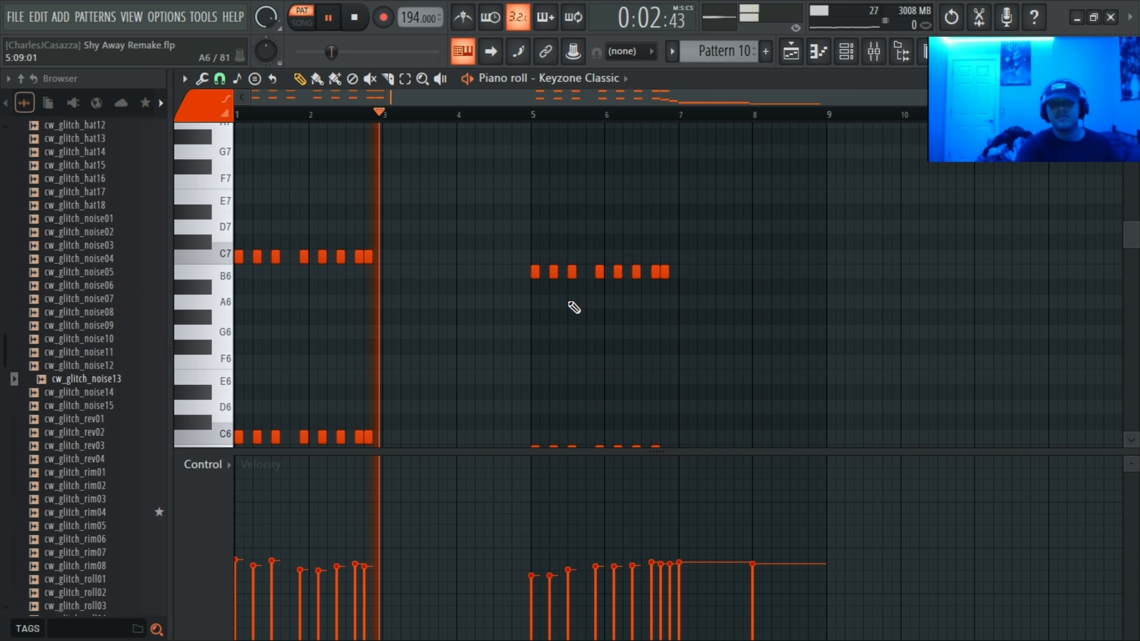
pyautogui.scroll(-3, 574, 307)
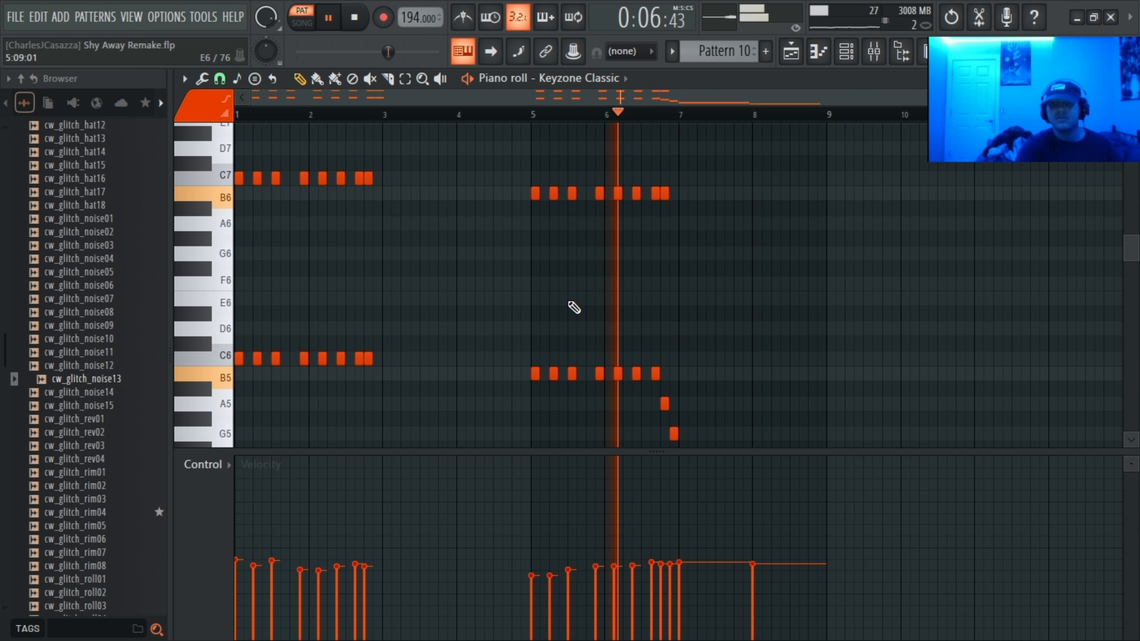
pyautogui.scroll(-3, 573, 308)
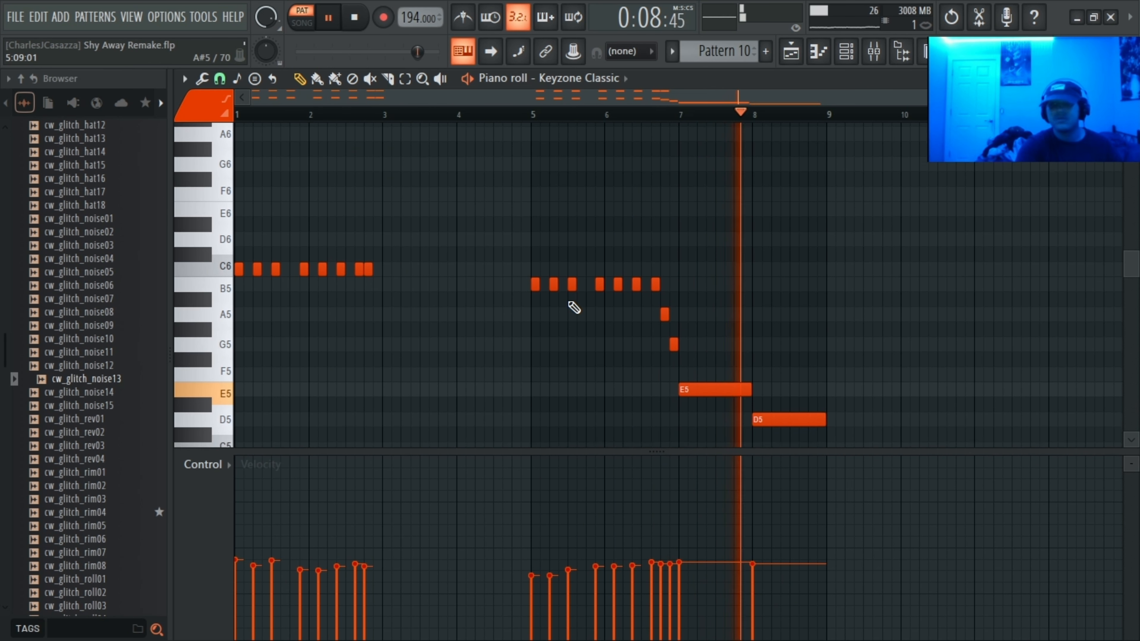
pyautogui.scroll(-1, 573, 307)
pyautogui.press('space')
# Step: Replay Pattern 10 with both rows of octave stabs in view, stop it, and examine its descending ending
pyautogui.scroll(3, 573, 307)
pyautogui.scroll(-1, 575, 308)
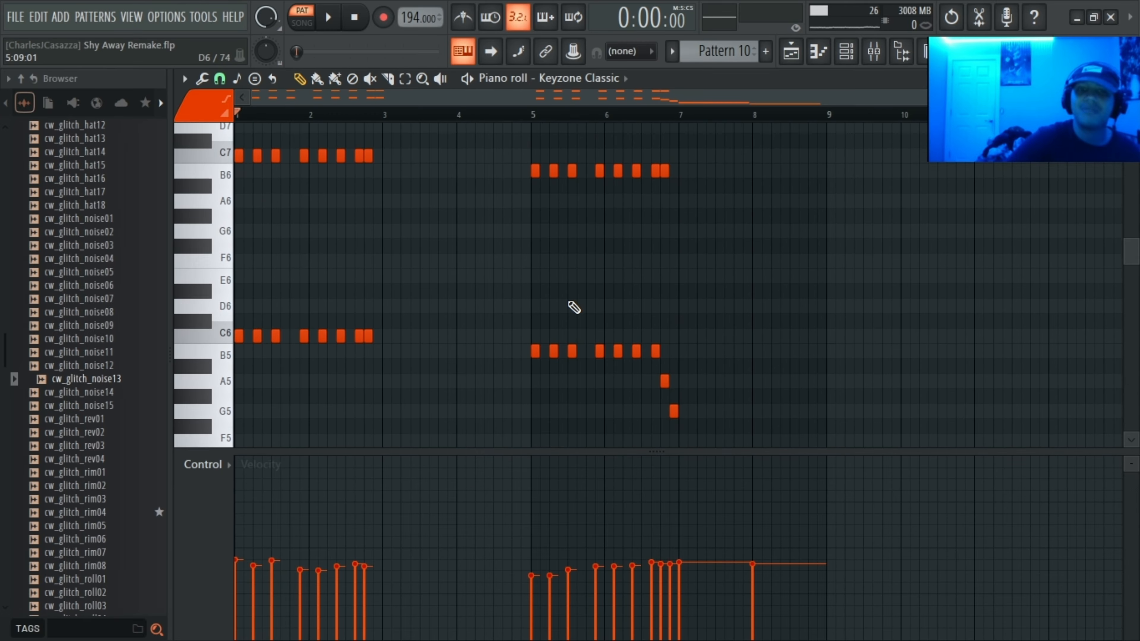
pyautogui.scroll(1, 574, 307)
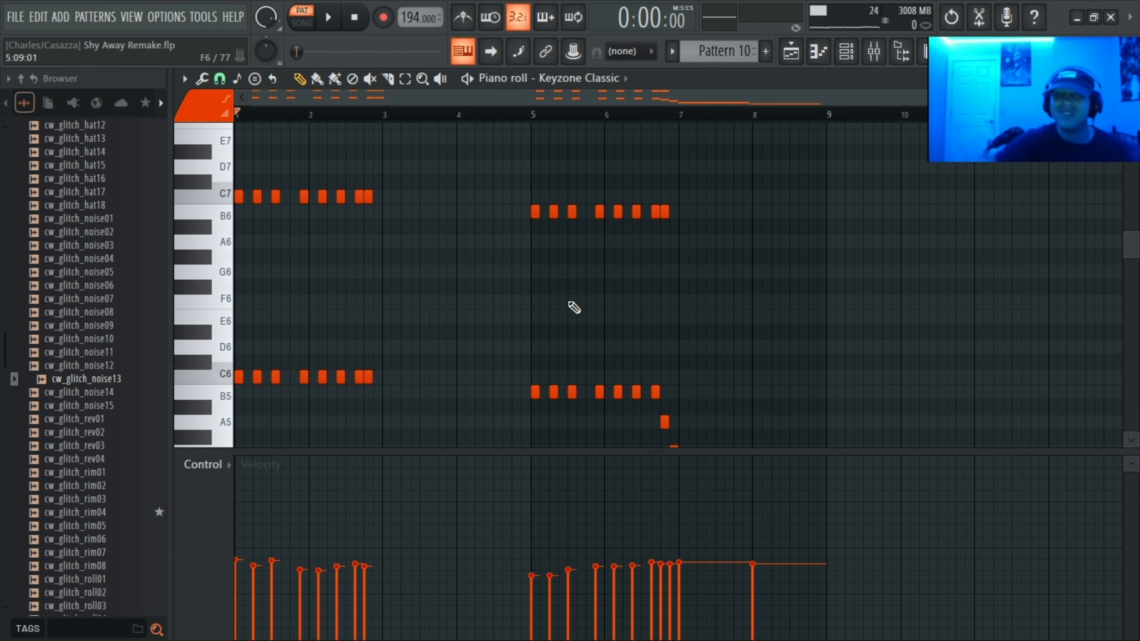
pyautogui.press('space')
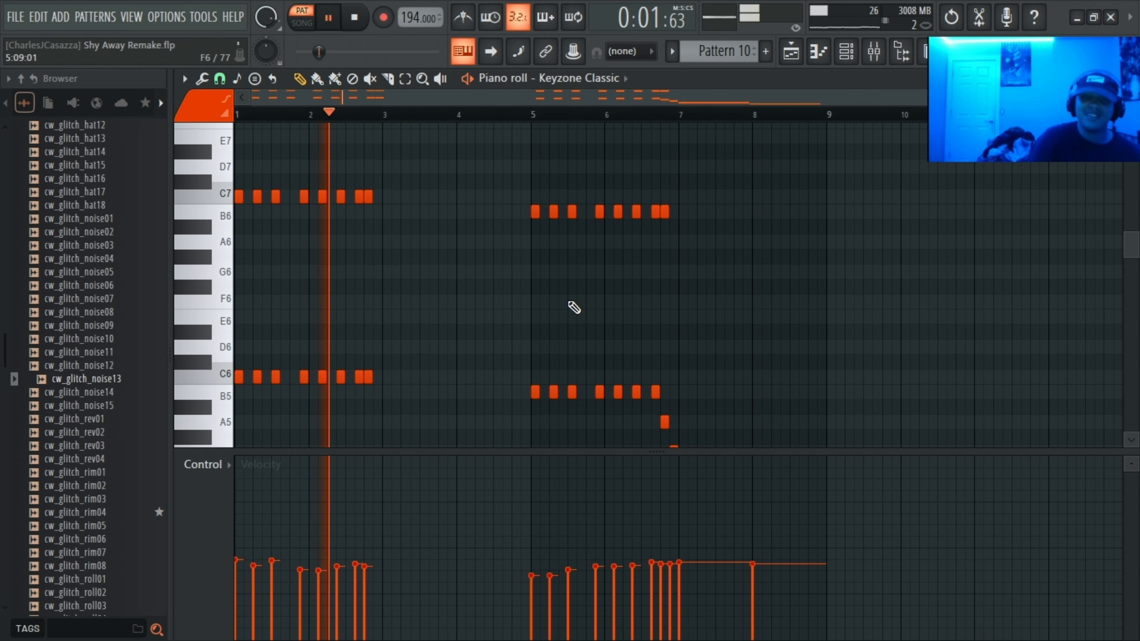
pyautogui.press('space')
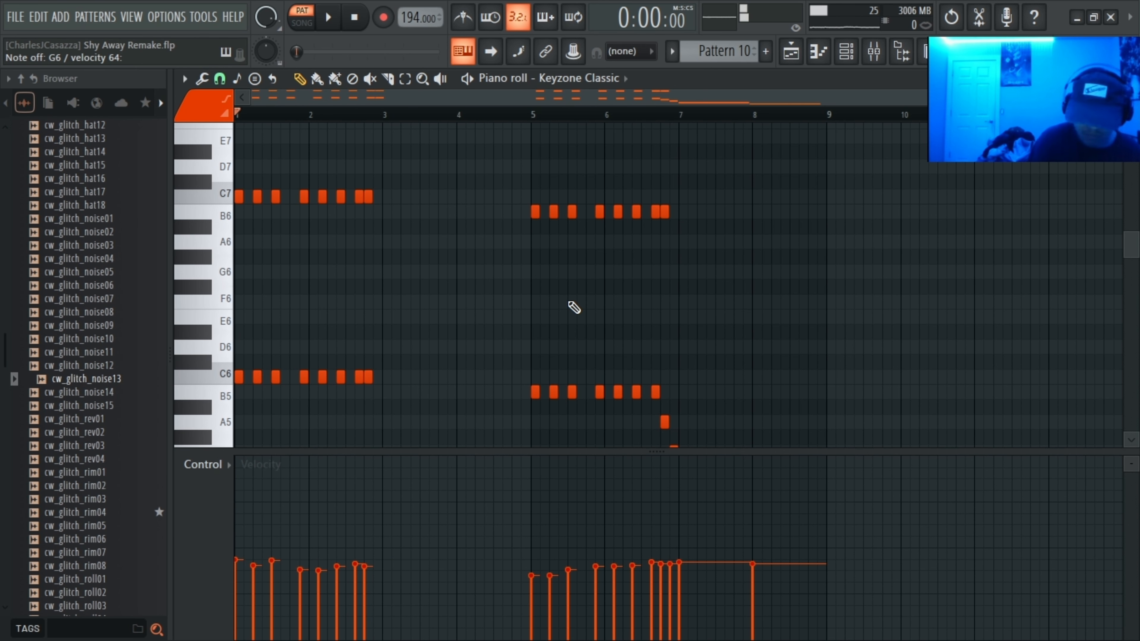
pyautogui.scroll(-3, 574, 308)
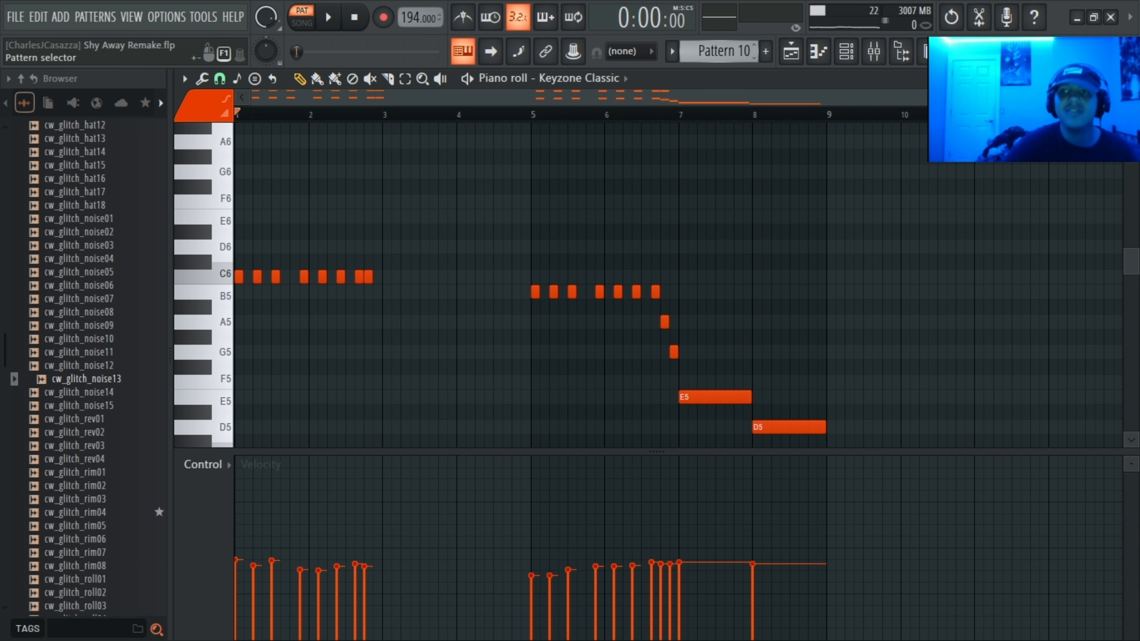
# Step: Switch to Pattern 11, show the Ample Bass P Lite II notes in the piano roll, and play the bass line
pyautogui.scroll(-1, 731, 52)
pyautogui.scroll(5, 649, 280)
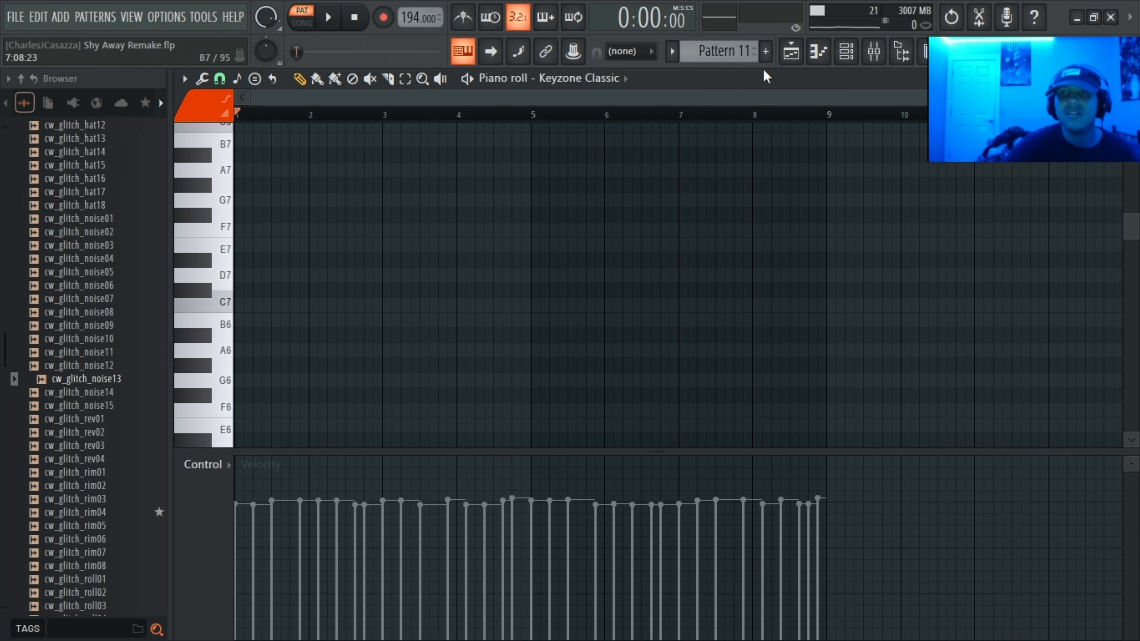
pyautogui.click(845, 58)
pyautogui.click(477, 355)
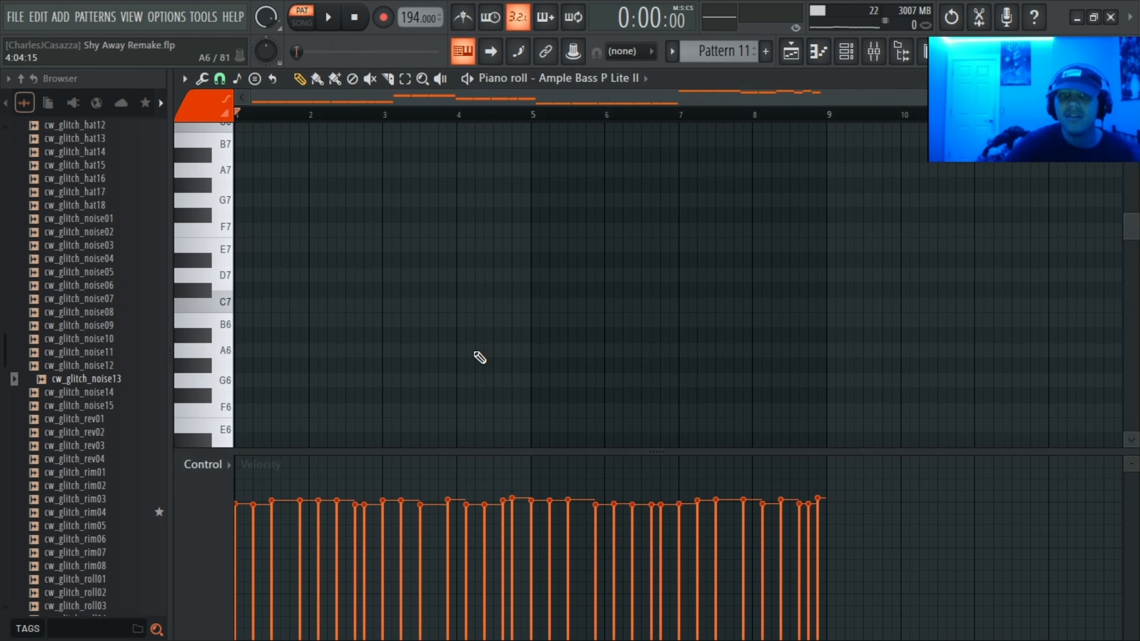
pyautogui.scroll(2, 382, 224)
pyautogui.press('space')
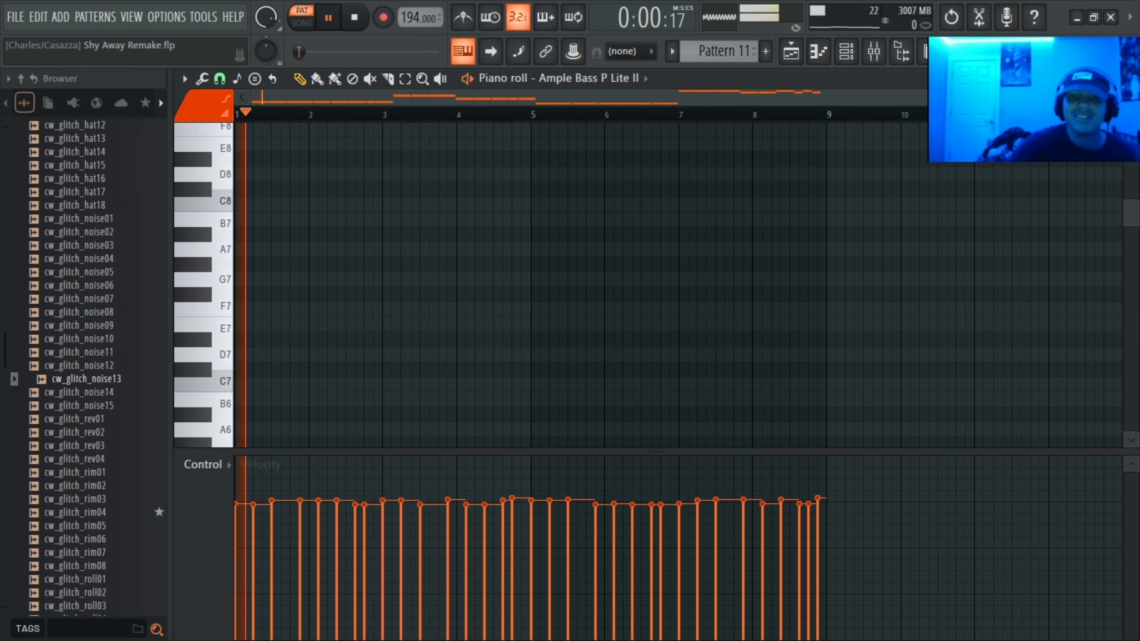
pyautogui.scroll(-10, 371, 369)
pyautogui.scroll(-4, 371, 369)
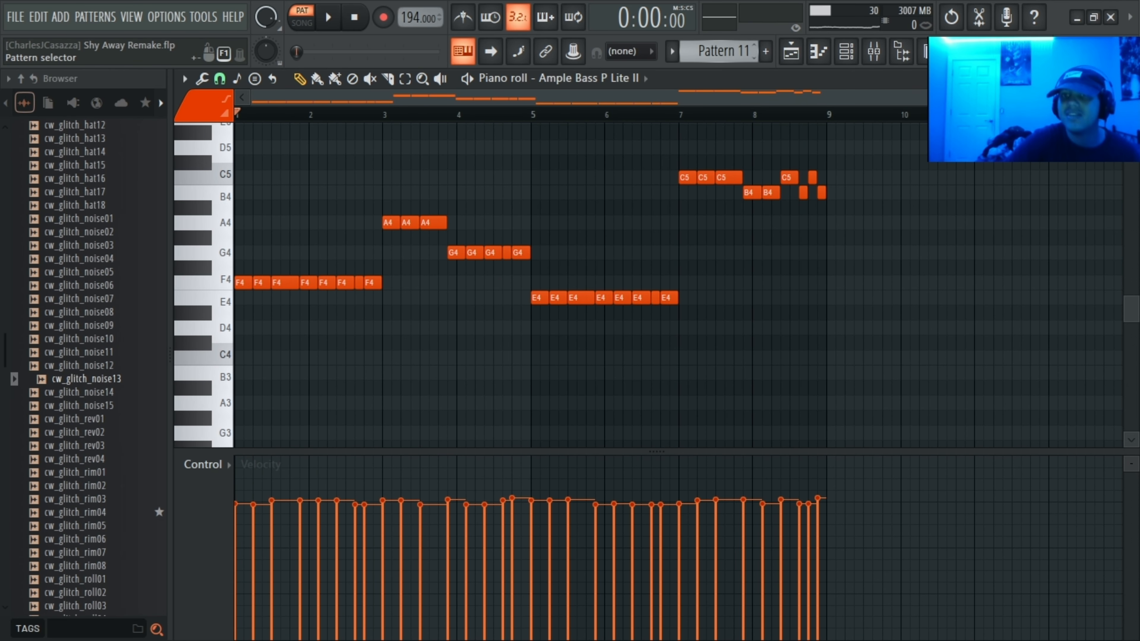
# Step: Switch to Pattern 12 and start playback, browse back through the patterns as far as Pattern 4, and return to Pattern 12
pyautogui.scroll(1, 731, 55)
pyautogui.press('space')
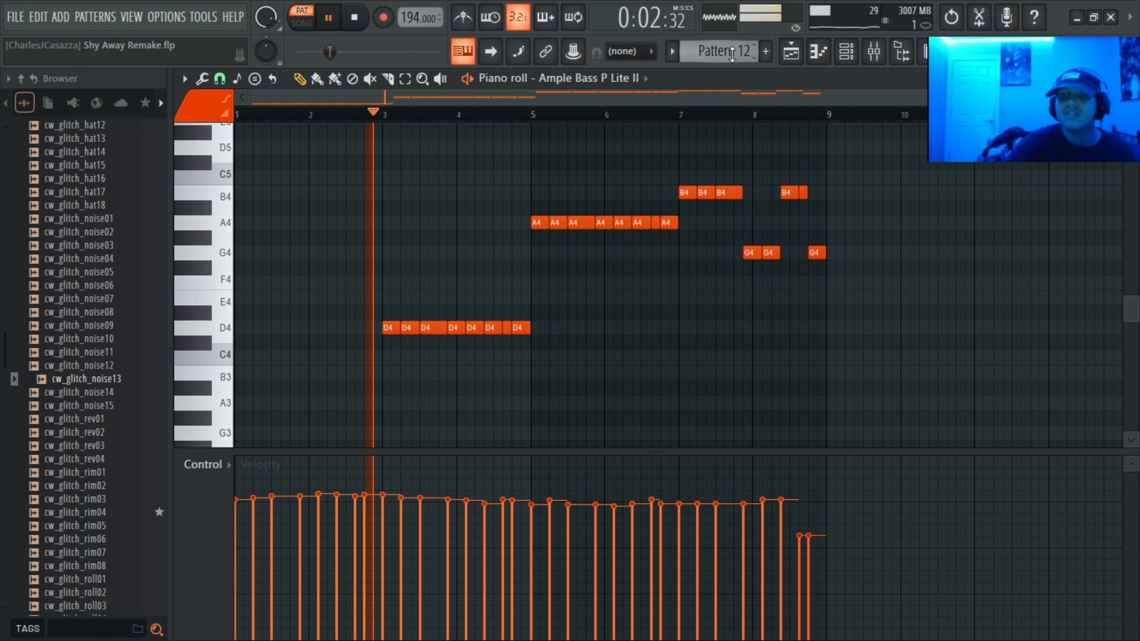
pyautogui.scroll(-7, 732, 54)
pyautogui.scroll(-1, 706, 50)
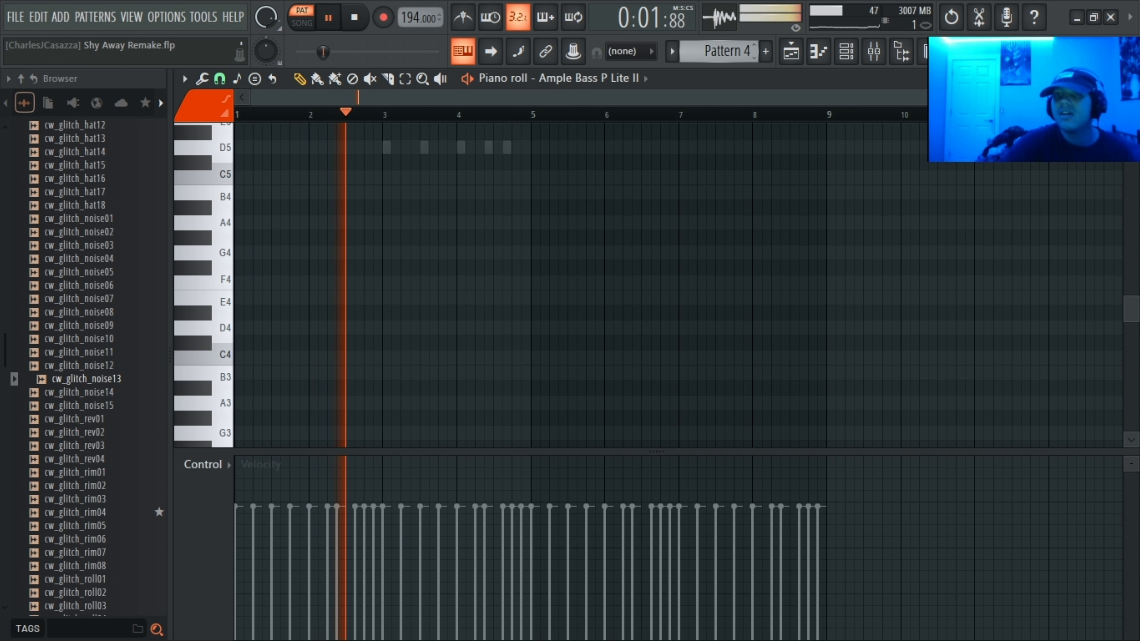
pyautogui.scroll(6, 707, 50)
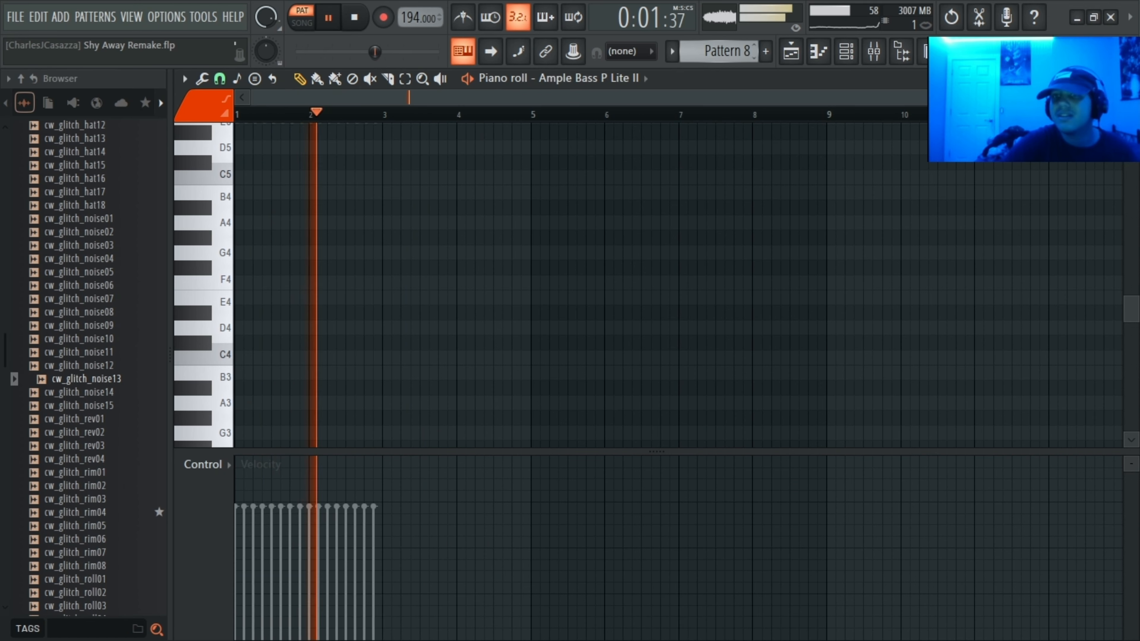
pyautogui.scroll(2, 707, 50)
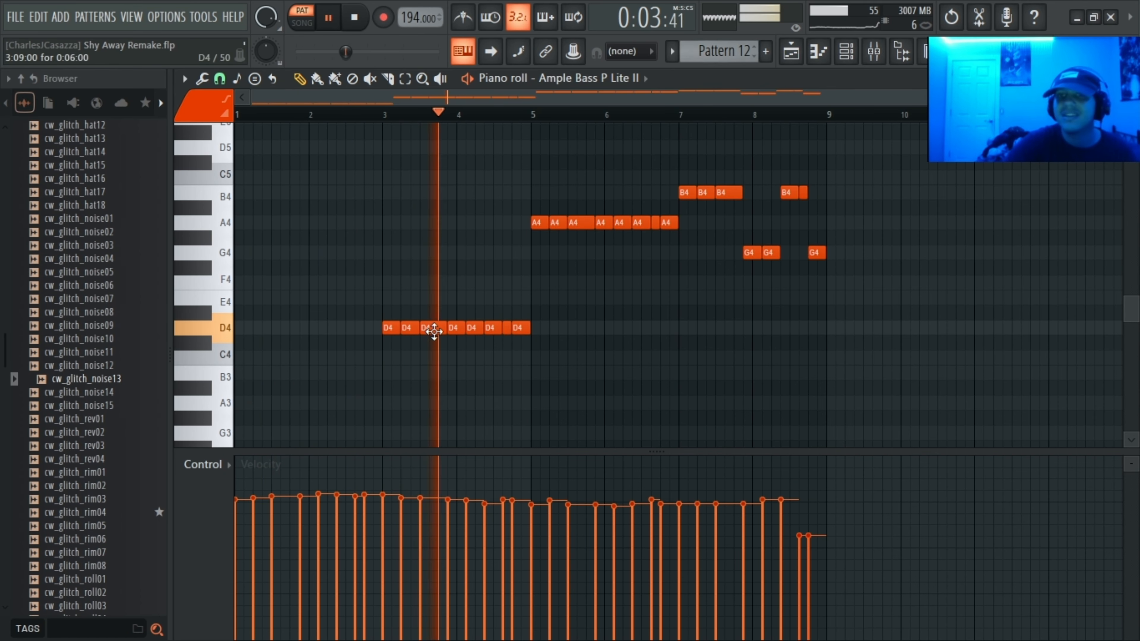
# Step: Stop Pattern 12, replay its Ample Bass P Lite II line from the start, and examine the notes from bar 1 to bar 8
pyautogui.press('space')
pyautogui.scroll(-4, 435, 333)
pyautogui.scroll(2, 438, 337)
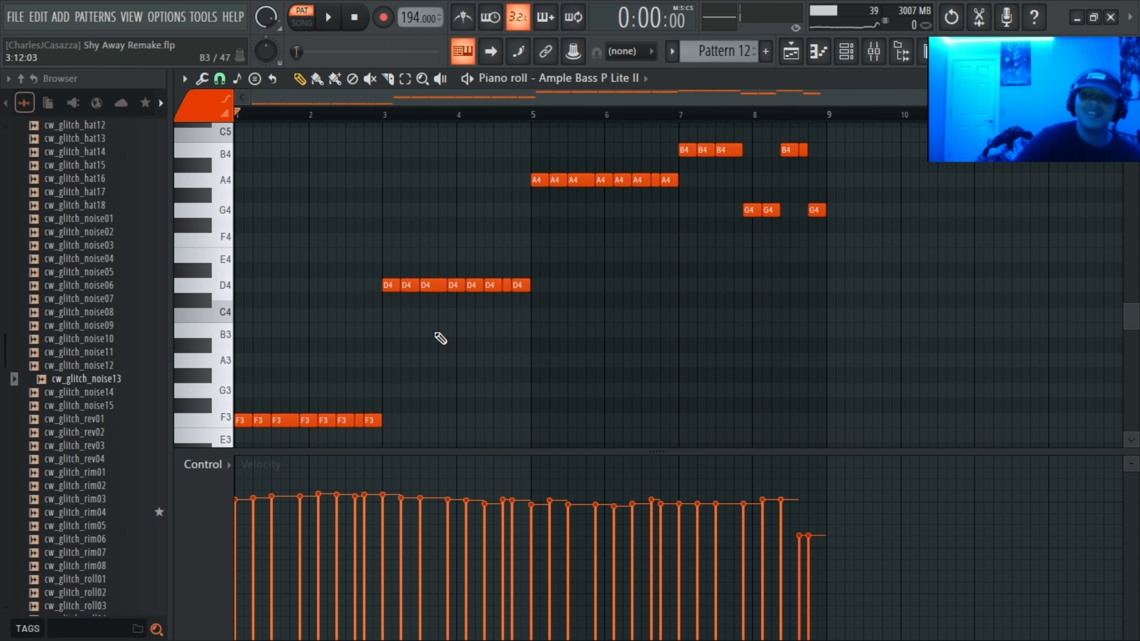
pyautogui.scroll(-1, 439, 338)
pyautogui.press('space')
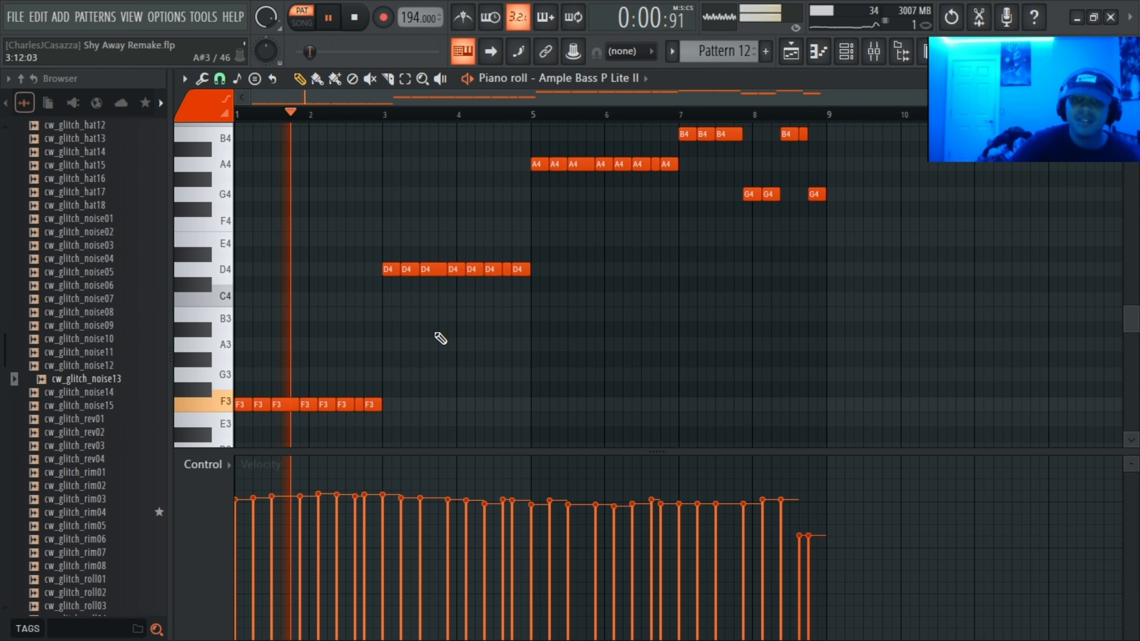
pyautogui.scroll(1, 440, 337)
pyautogui.scroll(1, 440, 338)
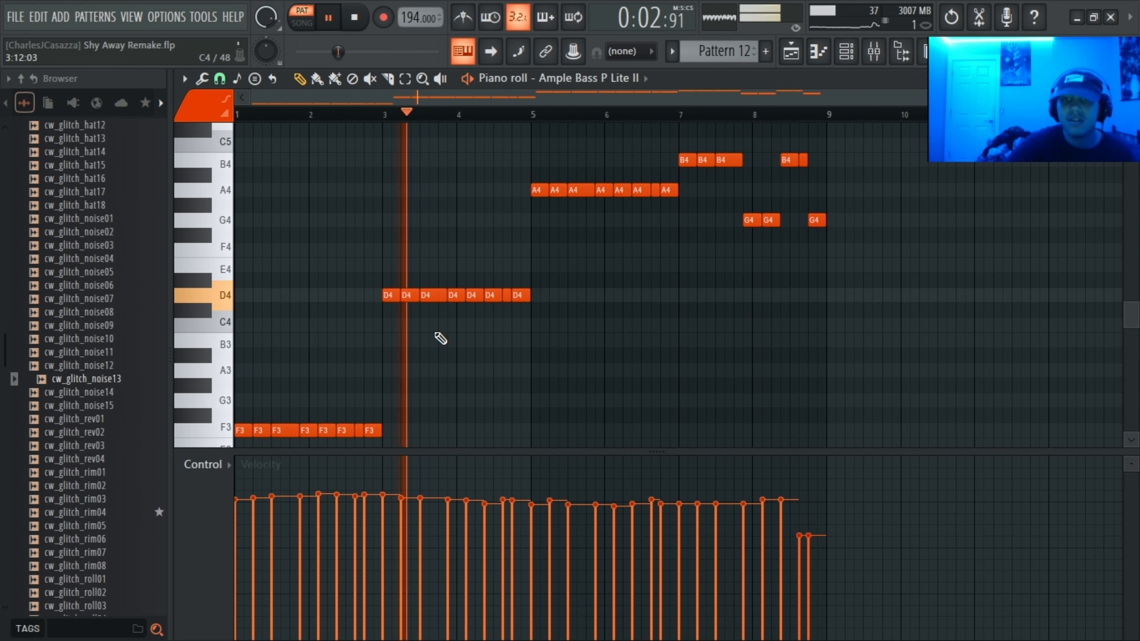
pyautogui.scroll(2, 440, 343)
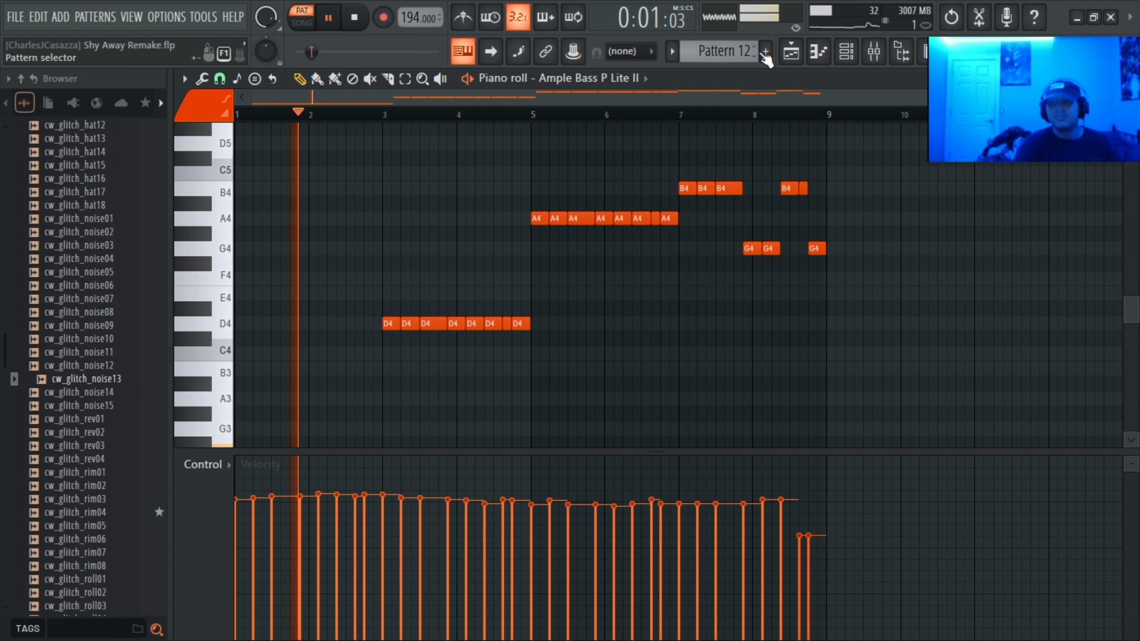
# Step: Switch to Pattern 13, show the Pulse channel in the piano roll, and stop playback
pyautogui.scroll(-1, 732, 55)
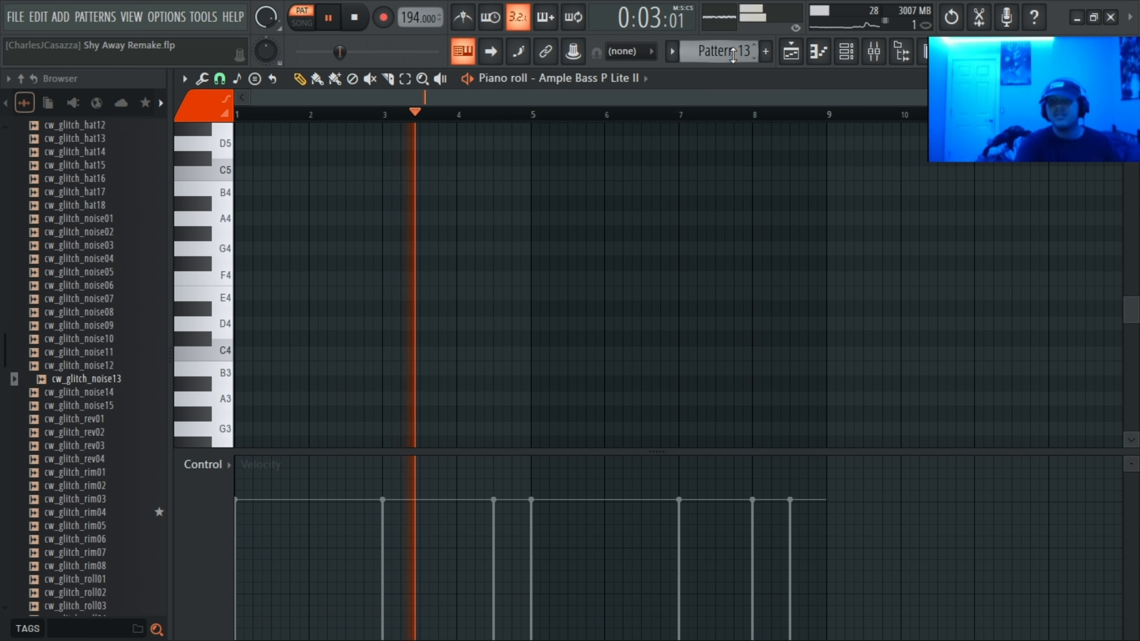
pyautogui.click(846, 51)
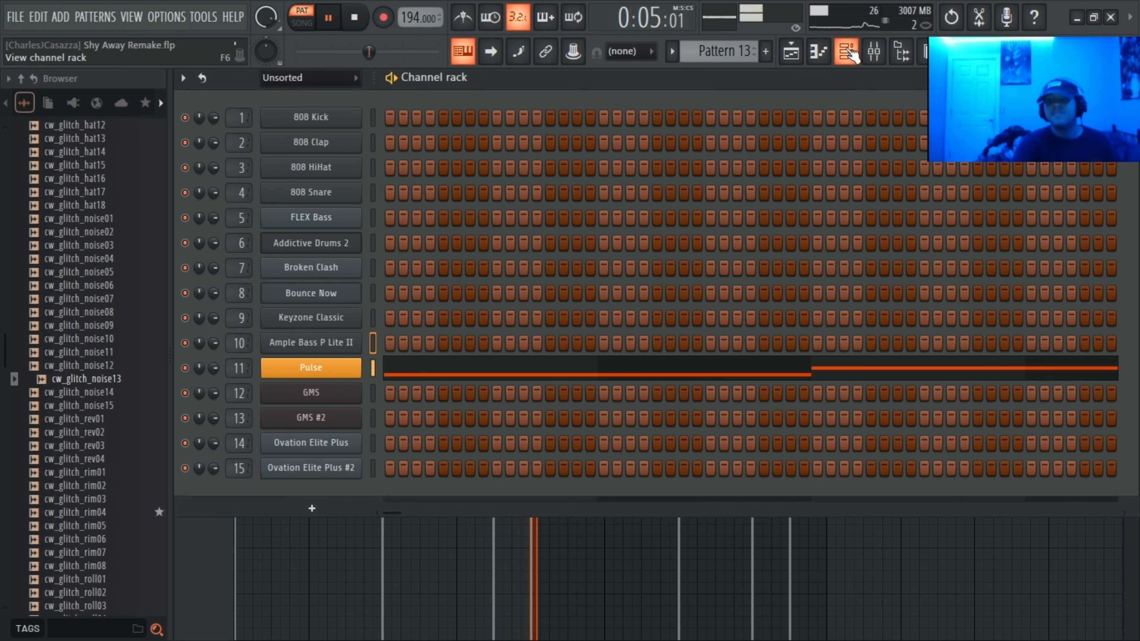
pyautogui.click(441, 373)
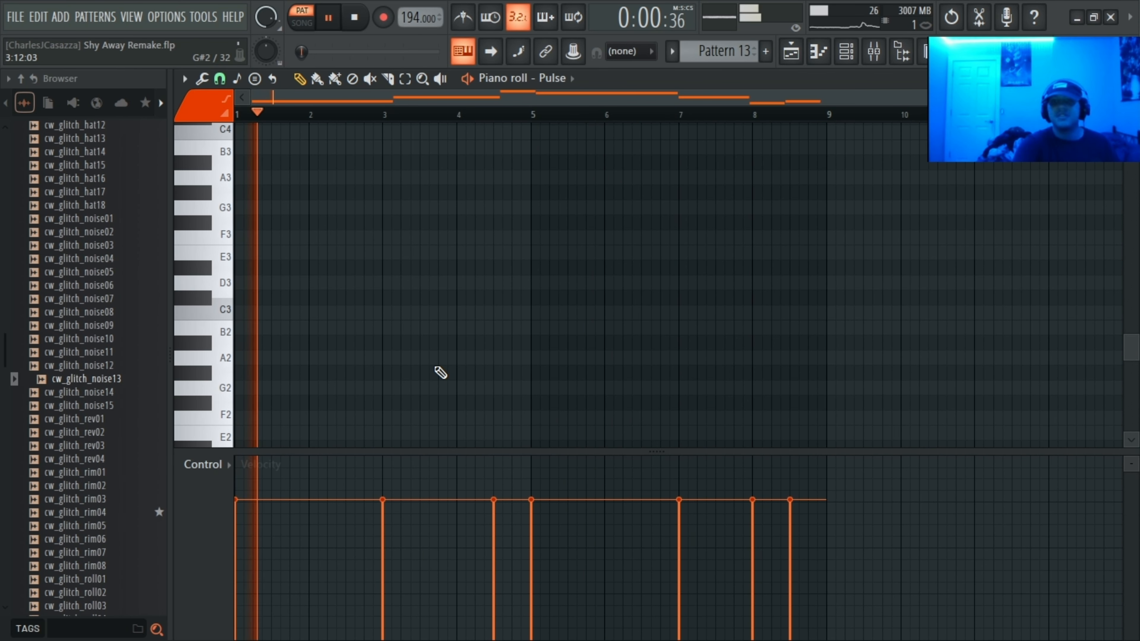
pyautogui.click(846, 50)
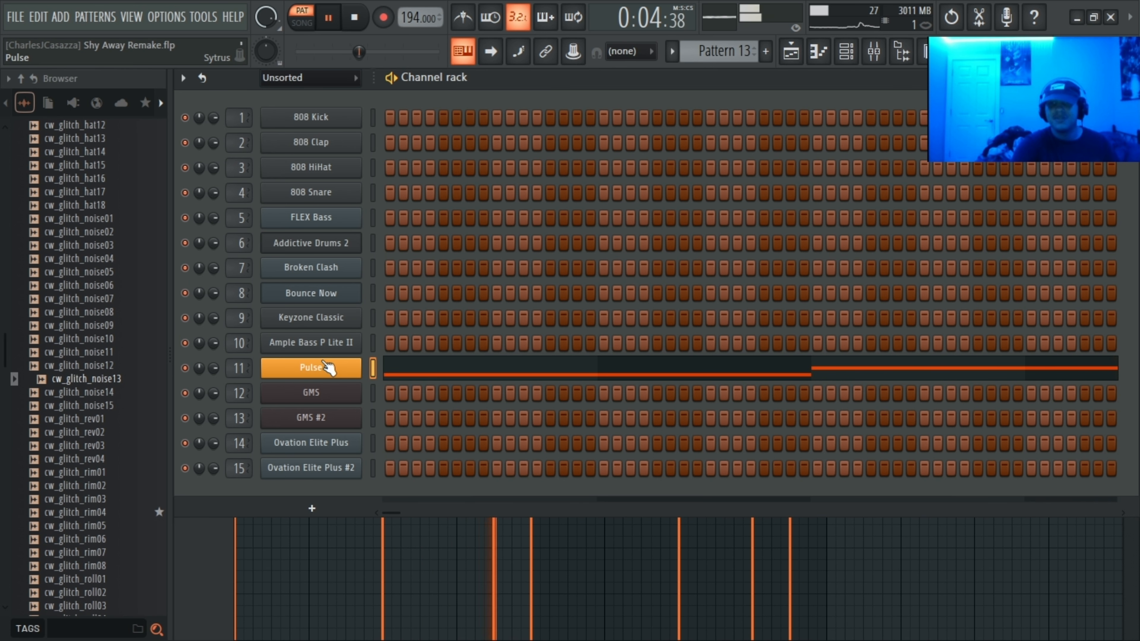
pyautogui.click(818, 51)
pyautogui.press('space')
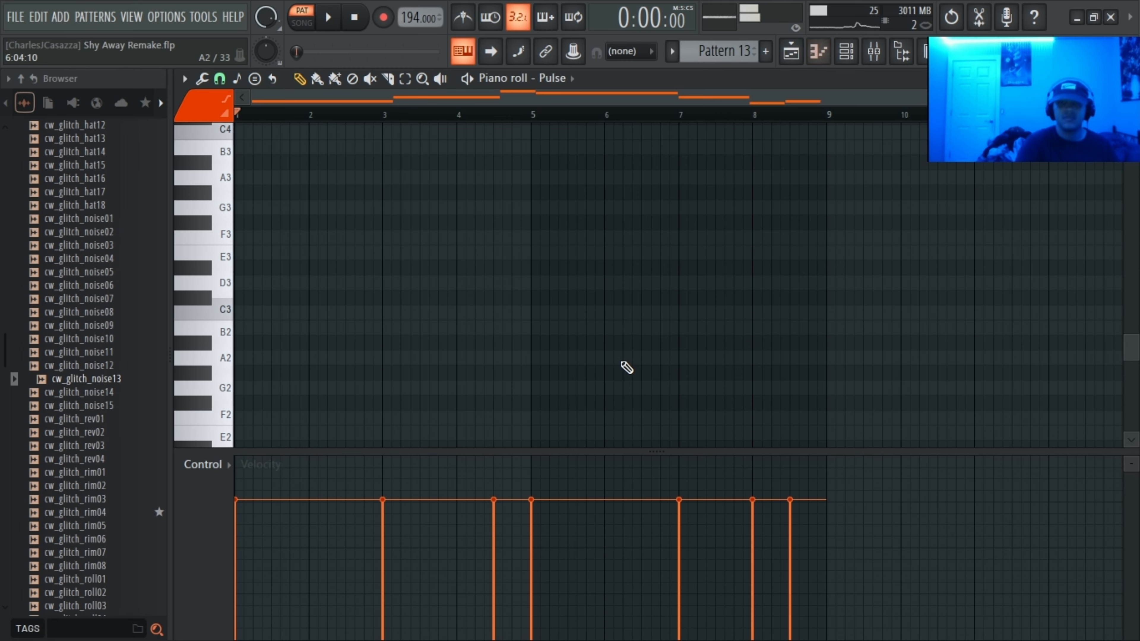
# Step: Bring Pattern 13's Pulse melody into view and play it from the start
pyautogui.scroll(12, 627, 367)
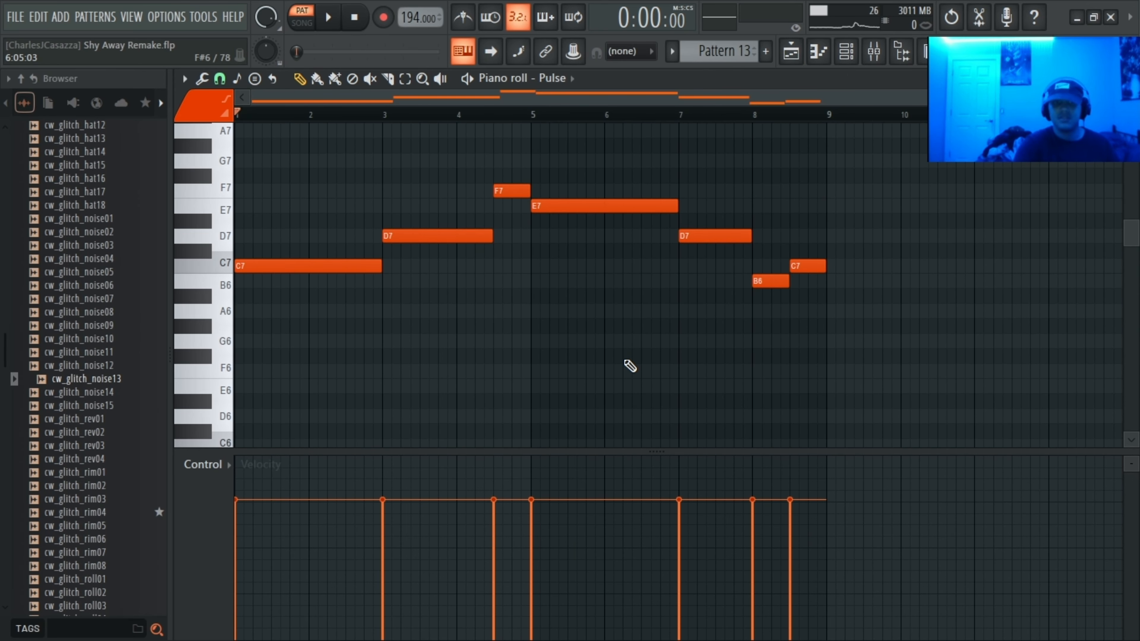
pyautogui.scroll(1, 630, 366)
pyautogui.press('space')
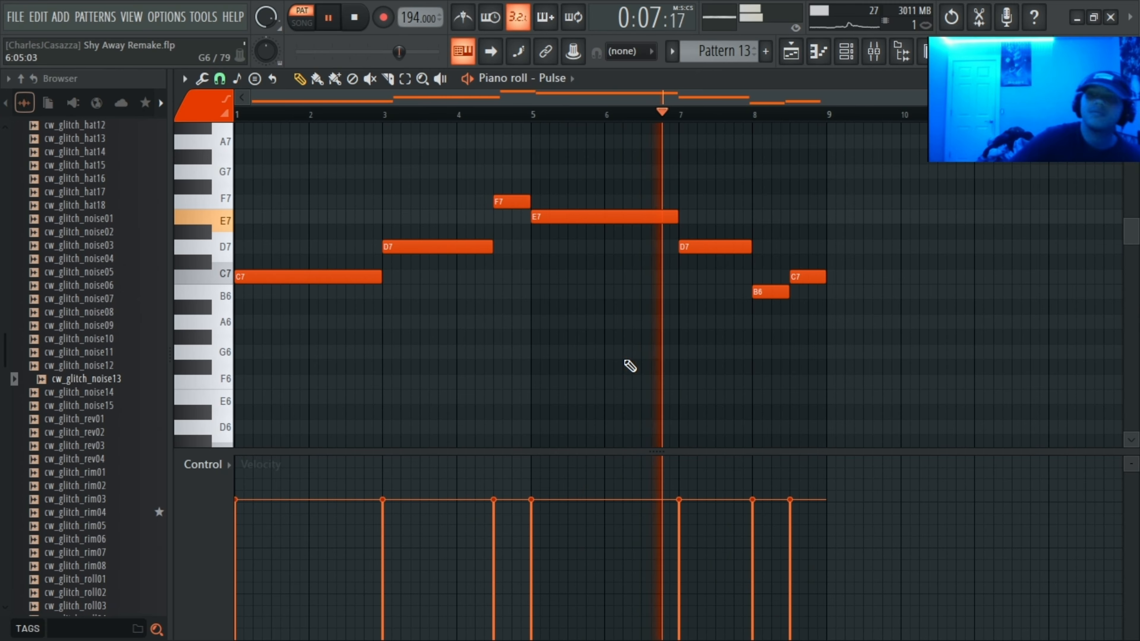
# Step: Stop Pattern 13, show the Playlist arrangement, and play the song from just before bar 65
pyautogui.click(792, 52)
pyautogui.press('space')
pyautogui.scroll(4, 670, 248)
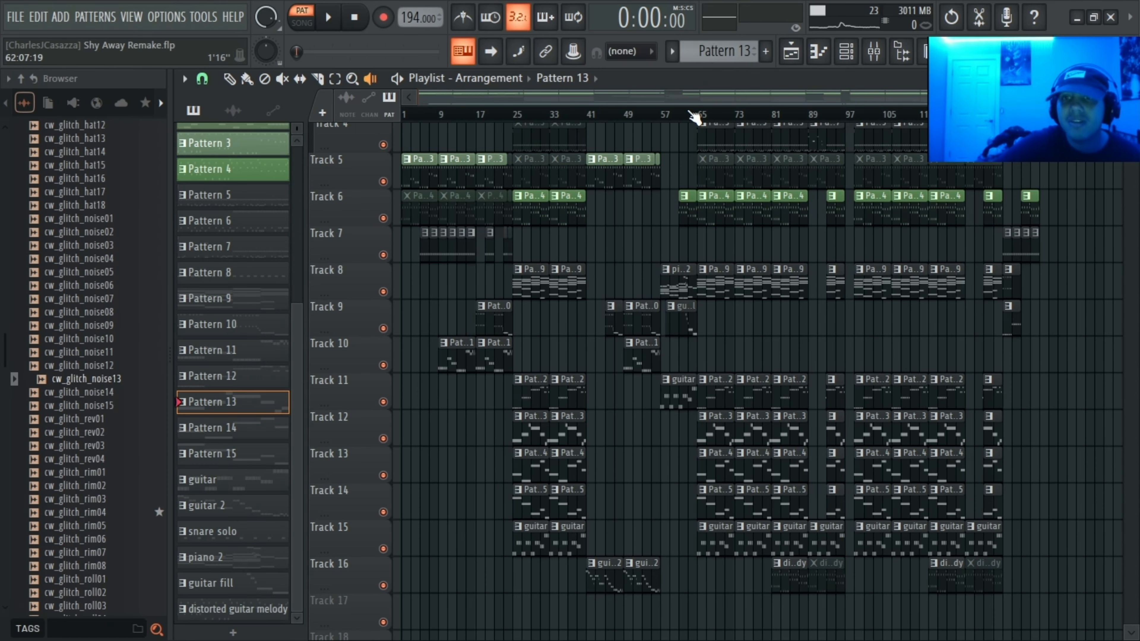
pyautogui.click(695, 118)
pyautogui.press('space')
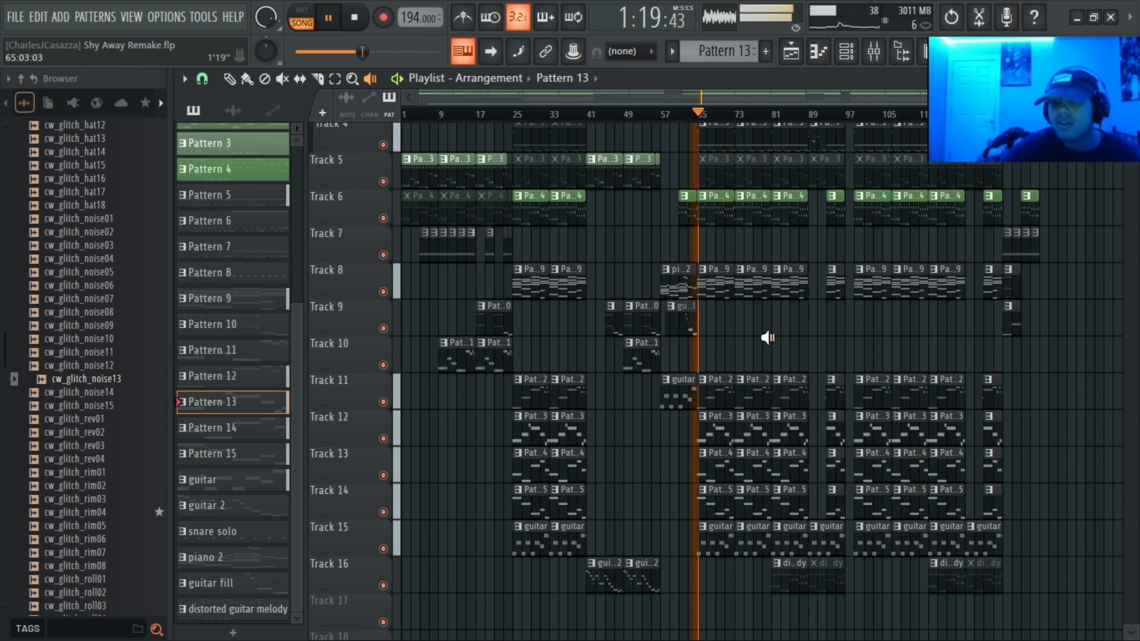
# Step: Solo the Pattern 13 clip at bar 65 on Track 12, bring the other clips back in, and replay from about bar 65
pyautogui.scroll(-3, 768, 338)
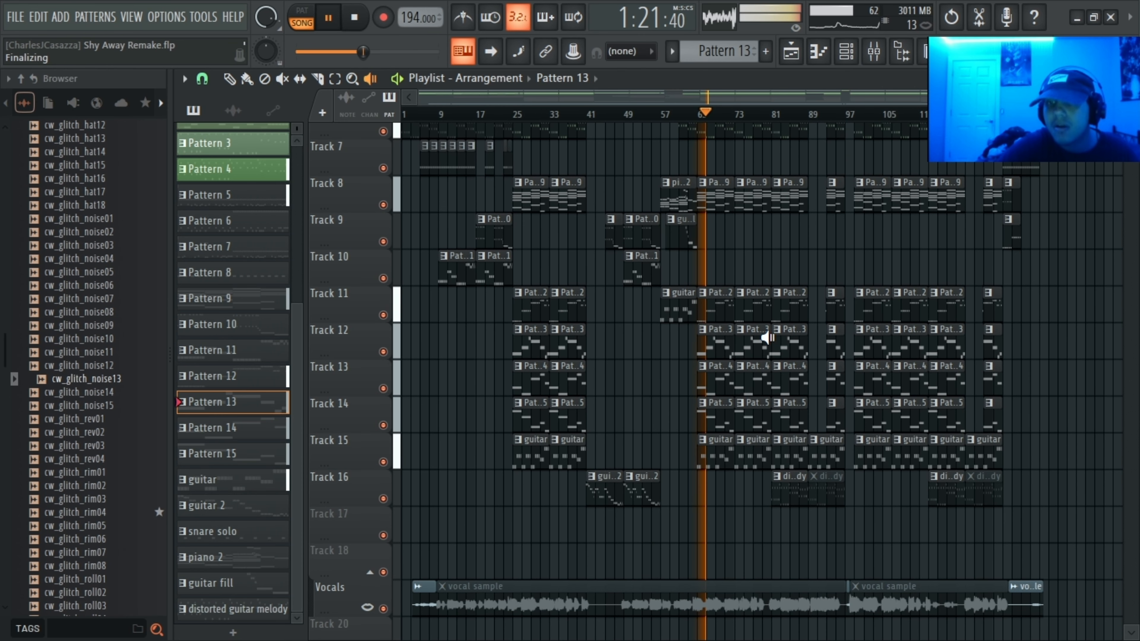
pyautogui.keyDown('ctrl'); pyautogui.scroll(3, 766, 334); pyautogui.keyUp('ctrl')
pyautogui.scroll(1, 766, 334)
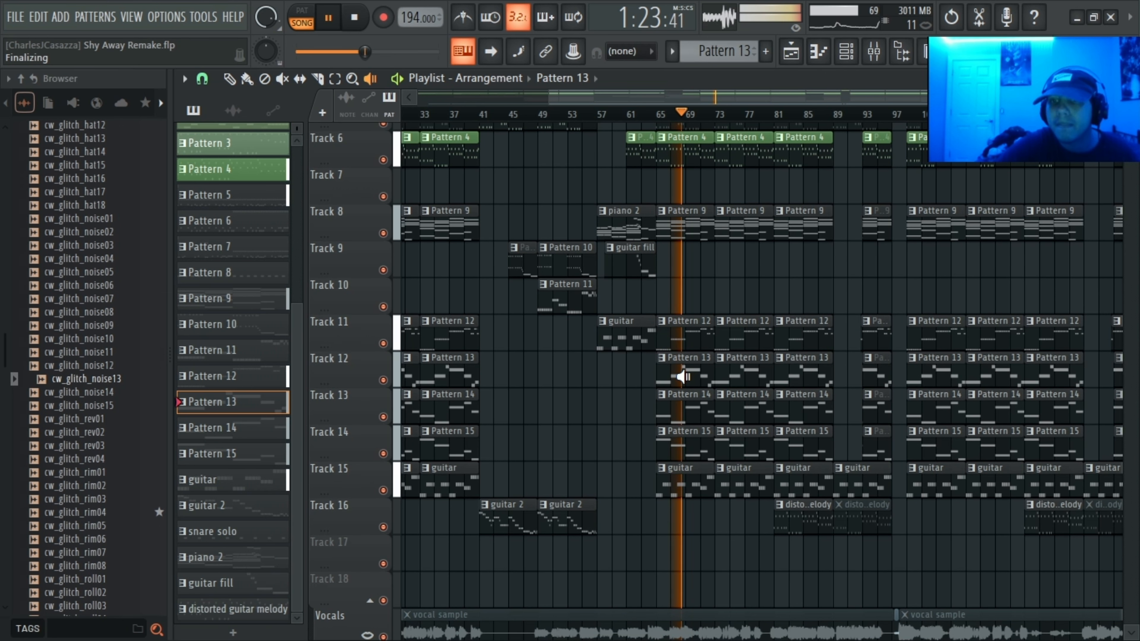
pyautogui.click(682, 376)
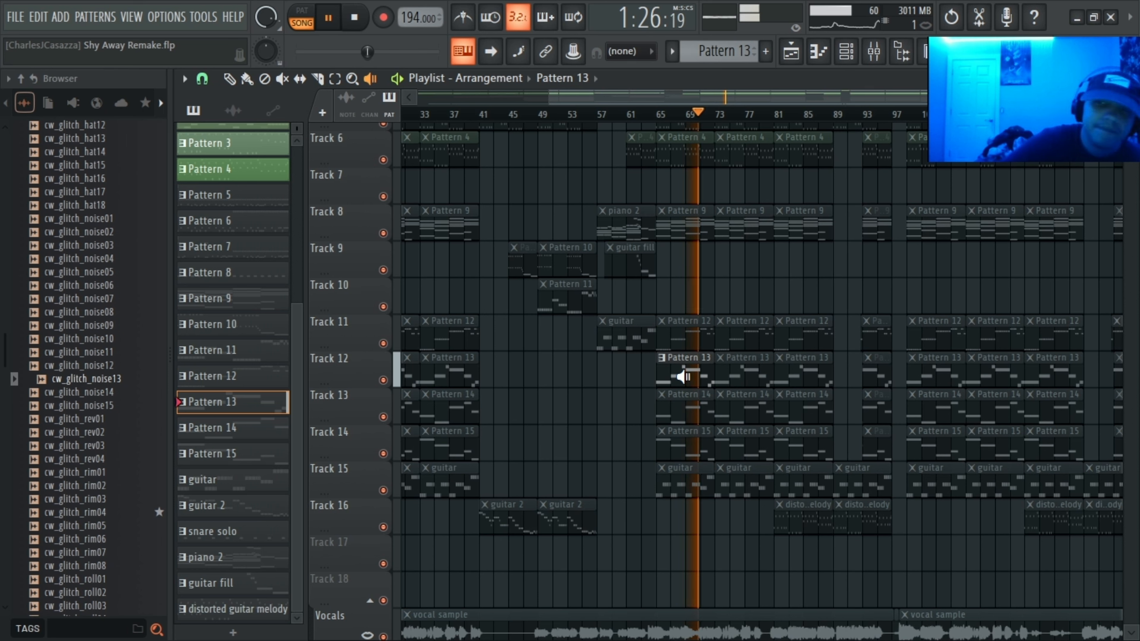
pyautogui.click(682, 377)
pyautogui.click(654, 116)
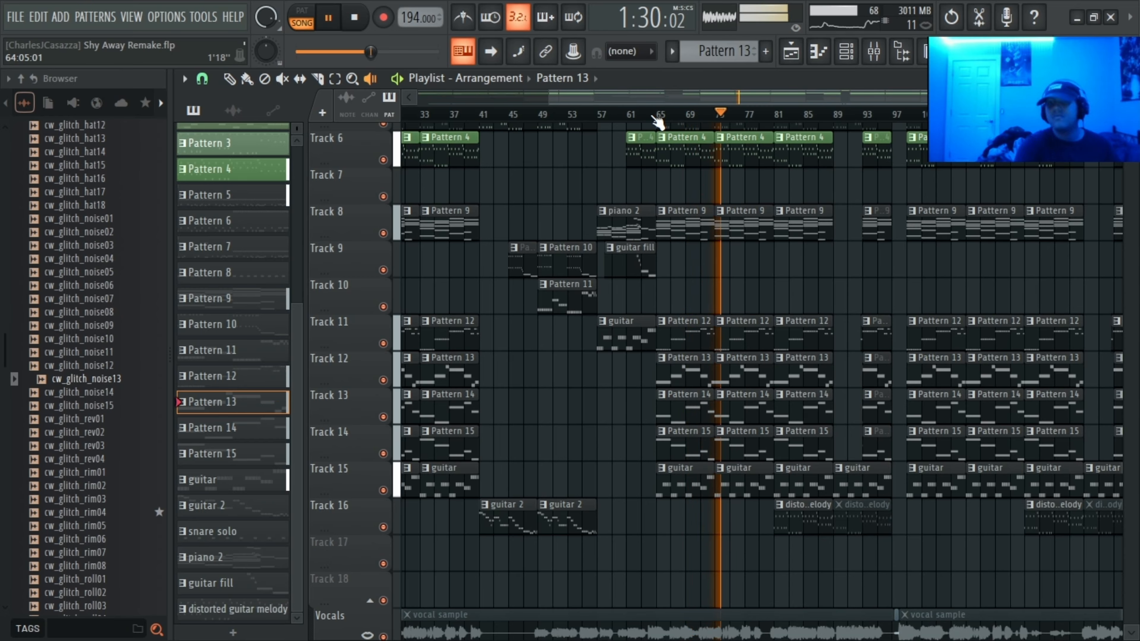
# Step: Stop the song and look over the upper Playlist tracks and the list of patterns
pyautogui.press('space')
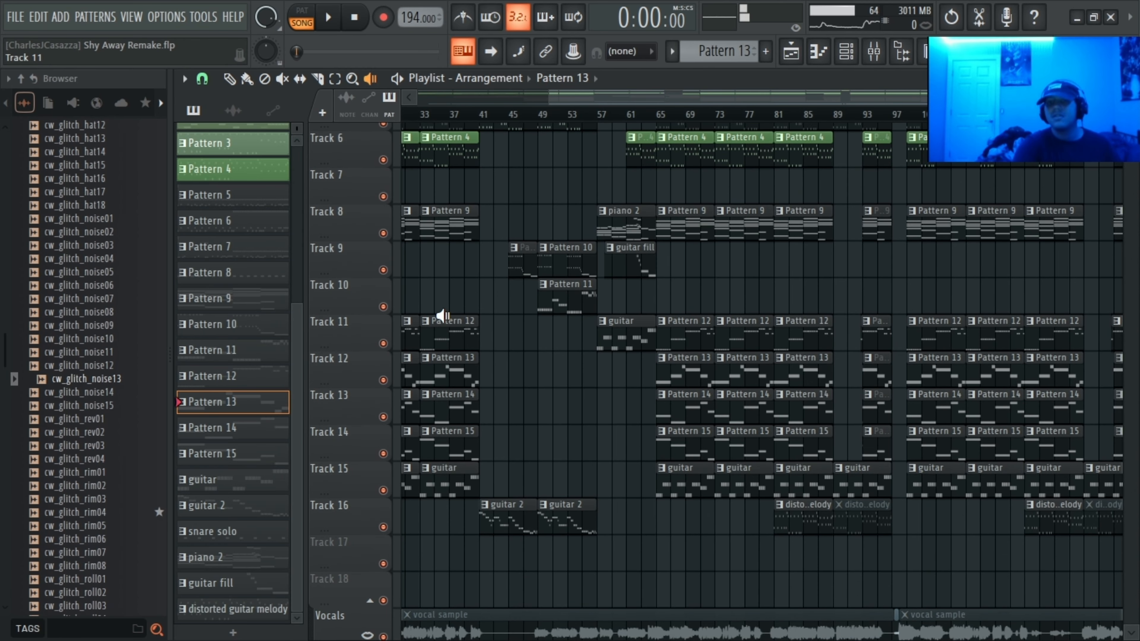
pyautogui.scroll(5, 442, 315)
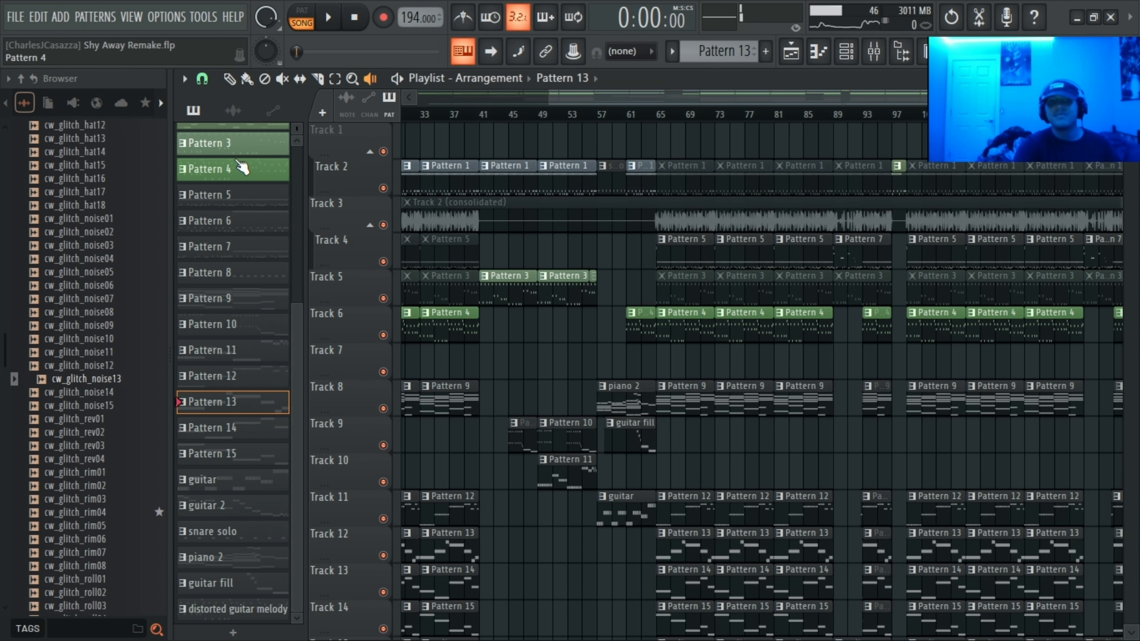
pyautogui.scroll(2, 245, 224)
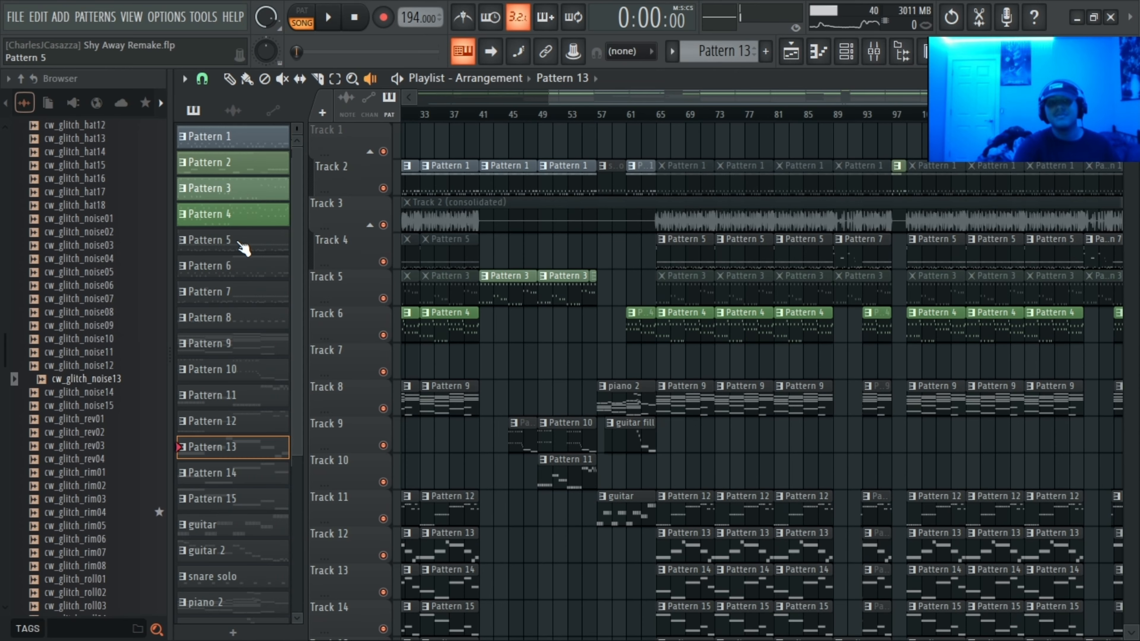
pyautogui.scroll(-2, 244, 248)
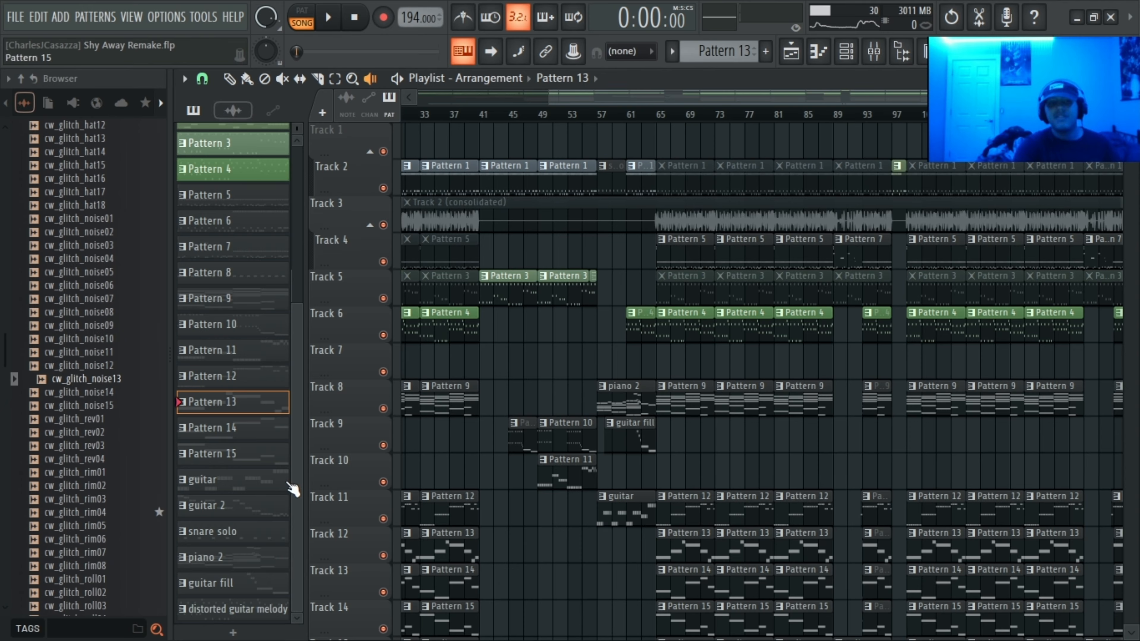
pyautogui.scroll(2, 292, 489)
pyautogui.scroll(-2, 253, 406)
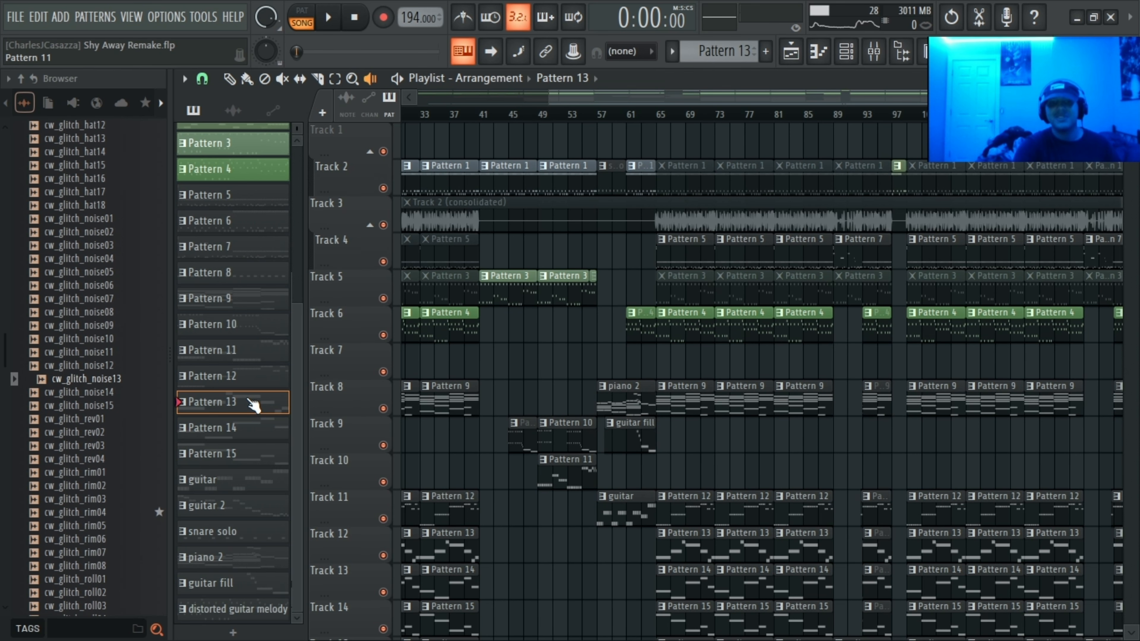
pyautogui.scroll(2, 253, 405)
# Step: Place the Track 1 (consolidated) audio clip on Playlist Track 1 and align its start to bar 1
pyautogui.click(237, 112)
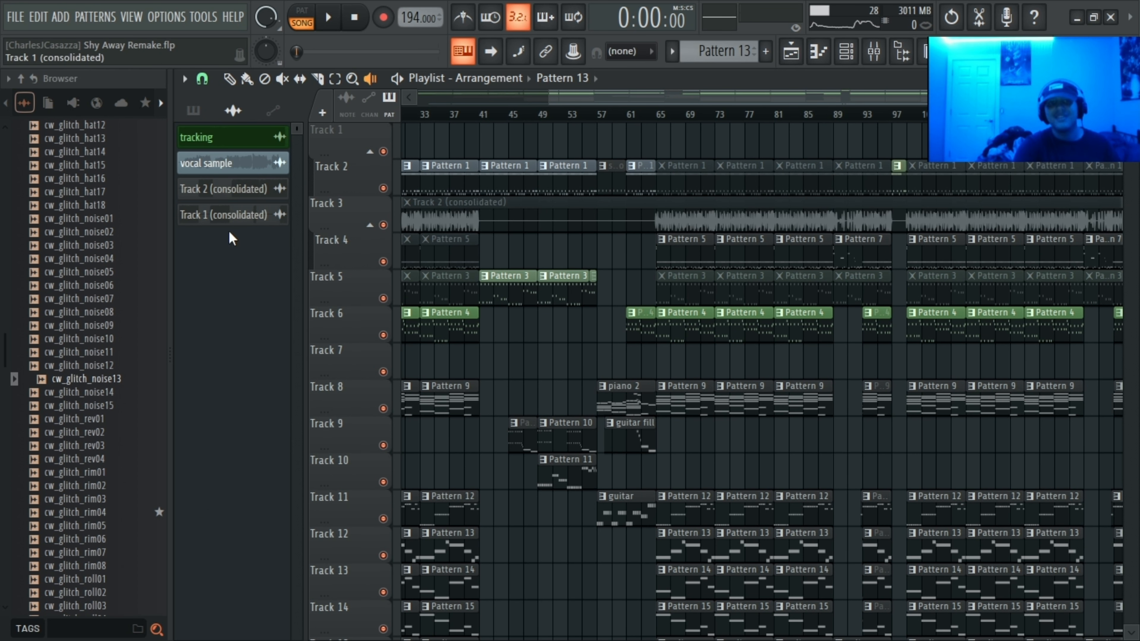
pyautogui.moveTo(233, 218); pyautogui.dragTo(530, 151)
pyautogui.moveTo(622, 138); pyautogui.dragTo(413, 161)
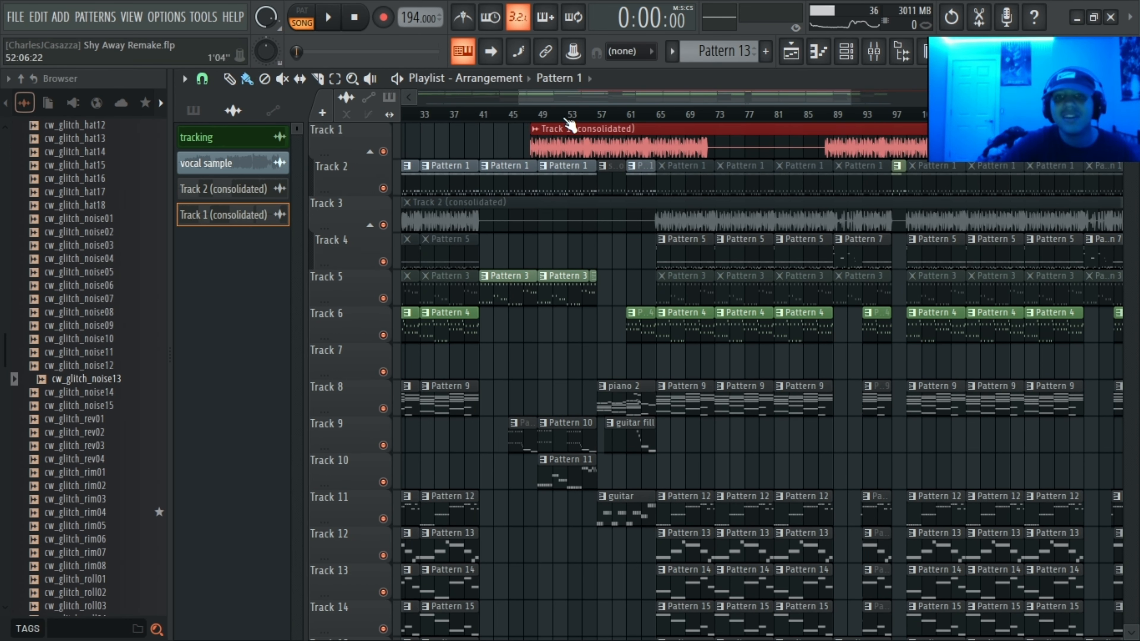
pyautogui.moveTo(581, 131); pyautogui.dragTo(406, 131)
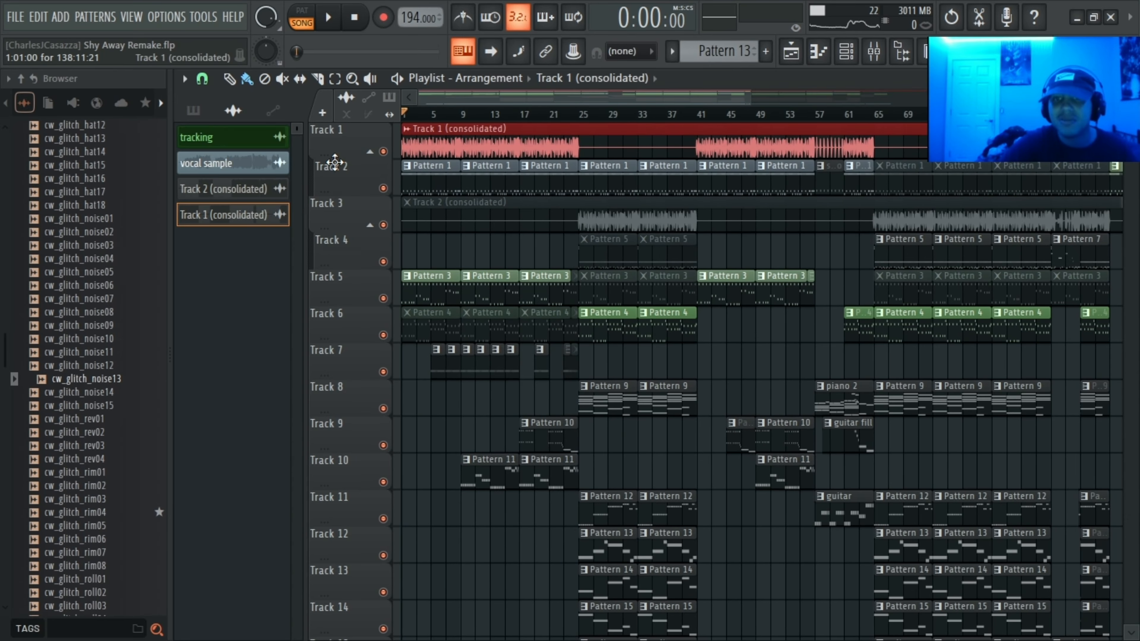
# Step: Unmute the Track 2 (consolidated) clip on Track 3 and mute Playlist Tracks 4 and 5
pyautogui.scroll(-2, 433, 169)
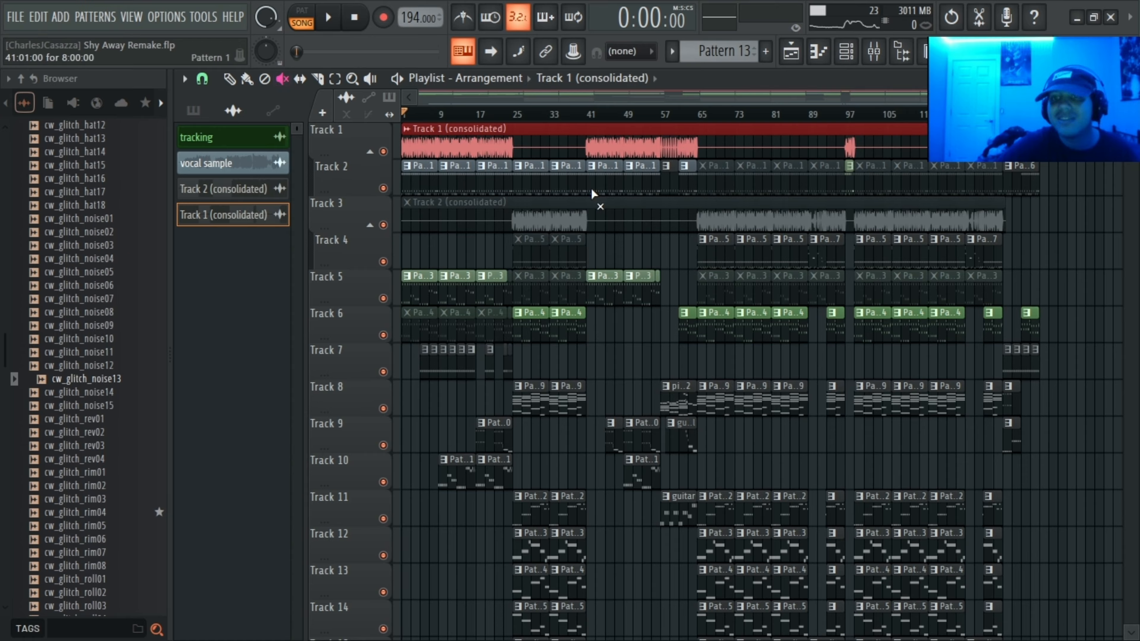
pyautogui.click(591, 206)
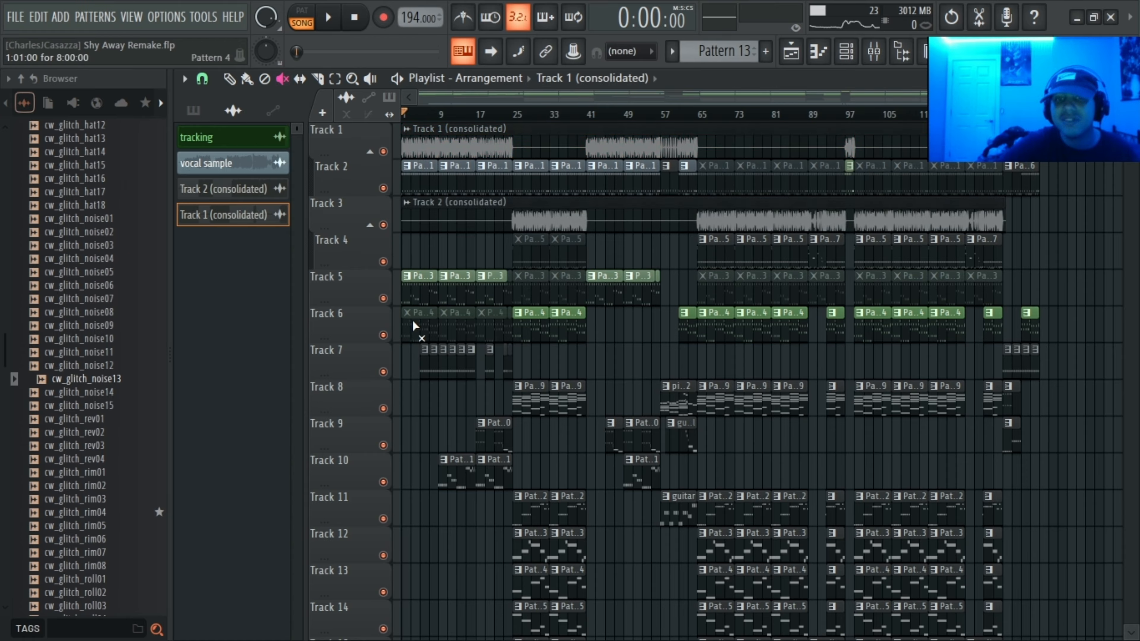
pyautogui.click(384, 298)
pyautogui.click(384, 262)
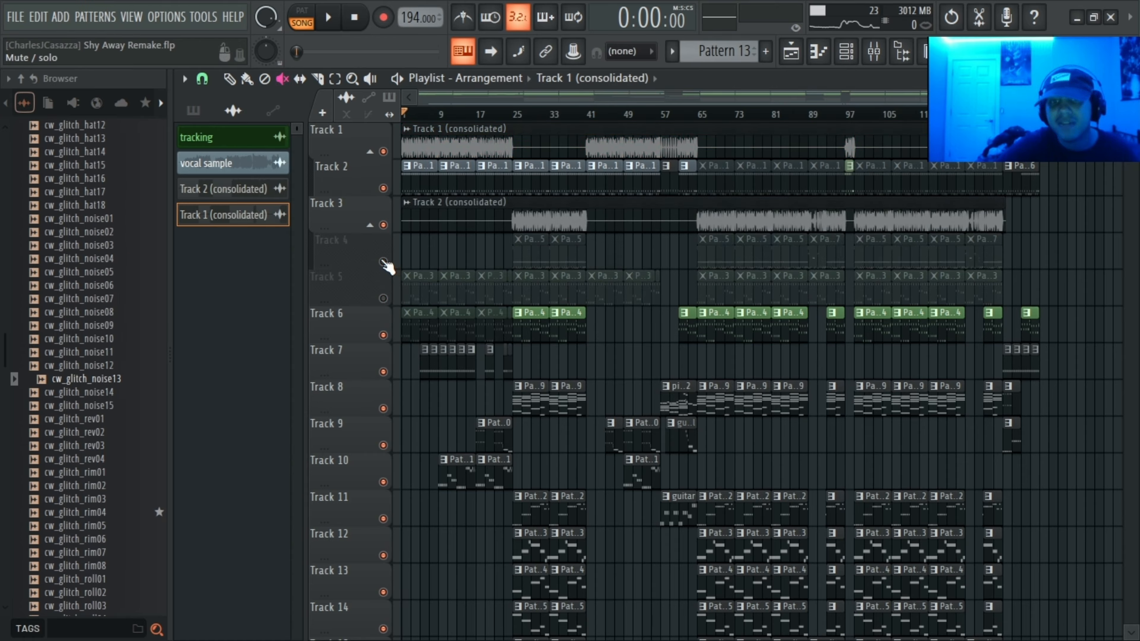
# Step: Play the song from about bar 25 to hear the consolidated drum audio, and stop playback
pyautogui.press('space')
pyautogui.click(514, 113)
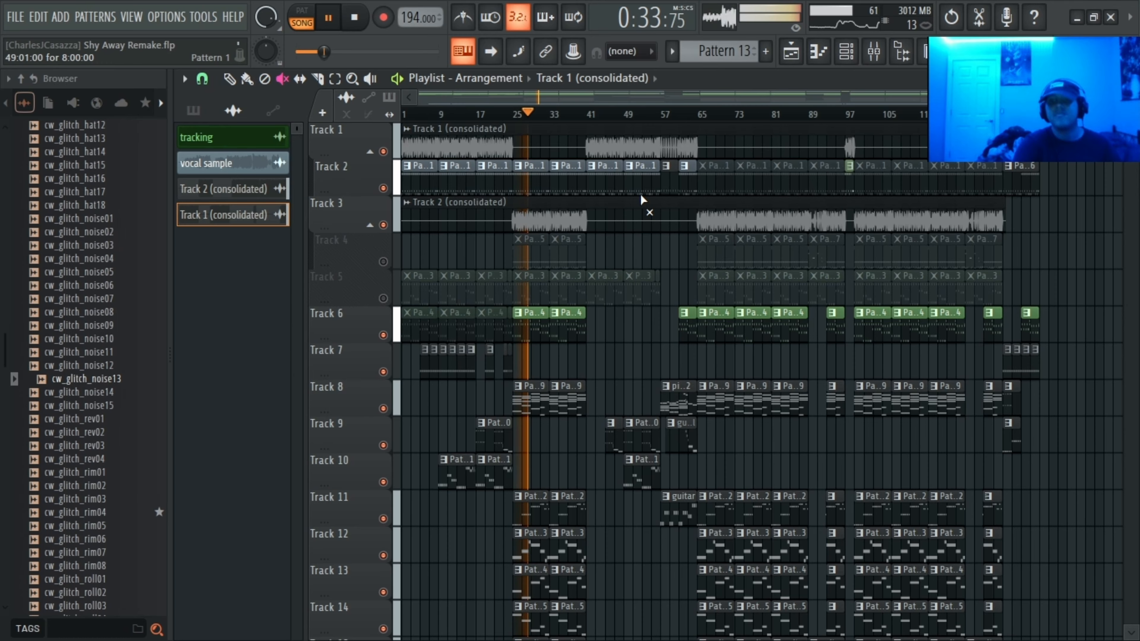
pyautogui.press('space')
# Step: Inspect the audio channels in the Channel rack and their mixer tracks during playback, and return to the stopped Playlist
pyautogui.click(831, 53)
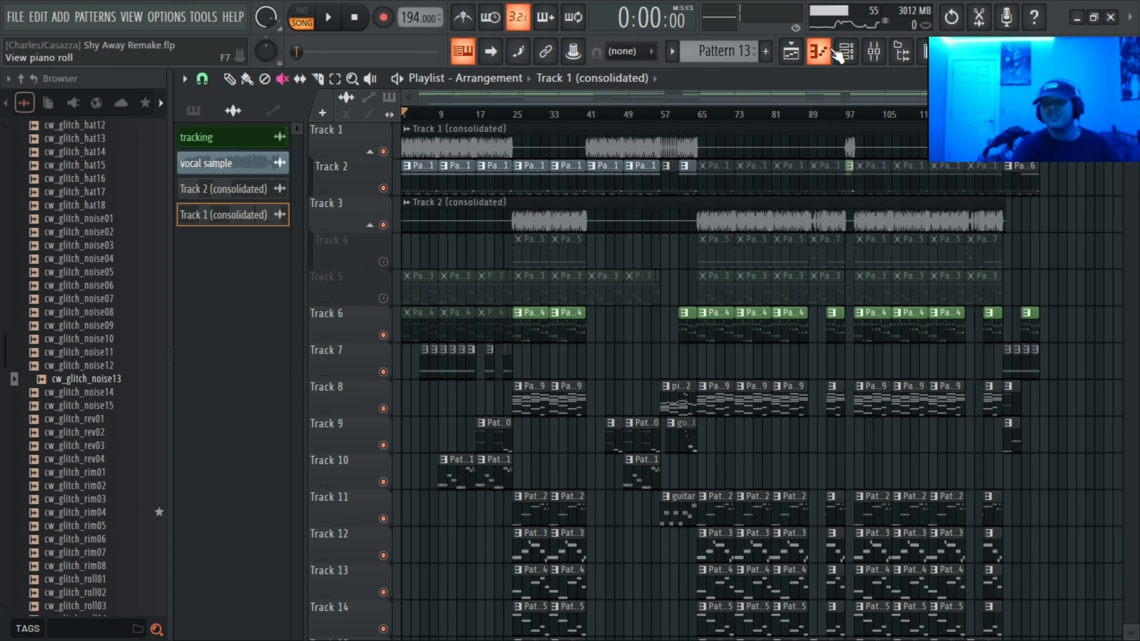
pyautogui.click(845, 53)
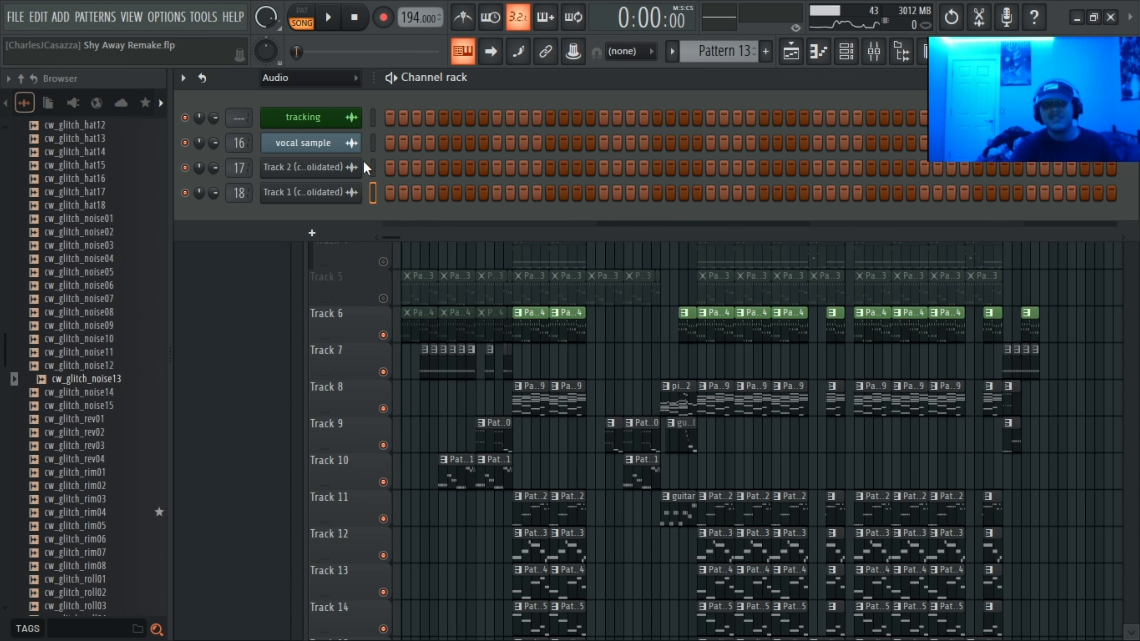
pyautogui.click(874, 52)
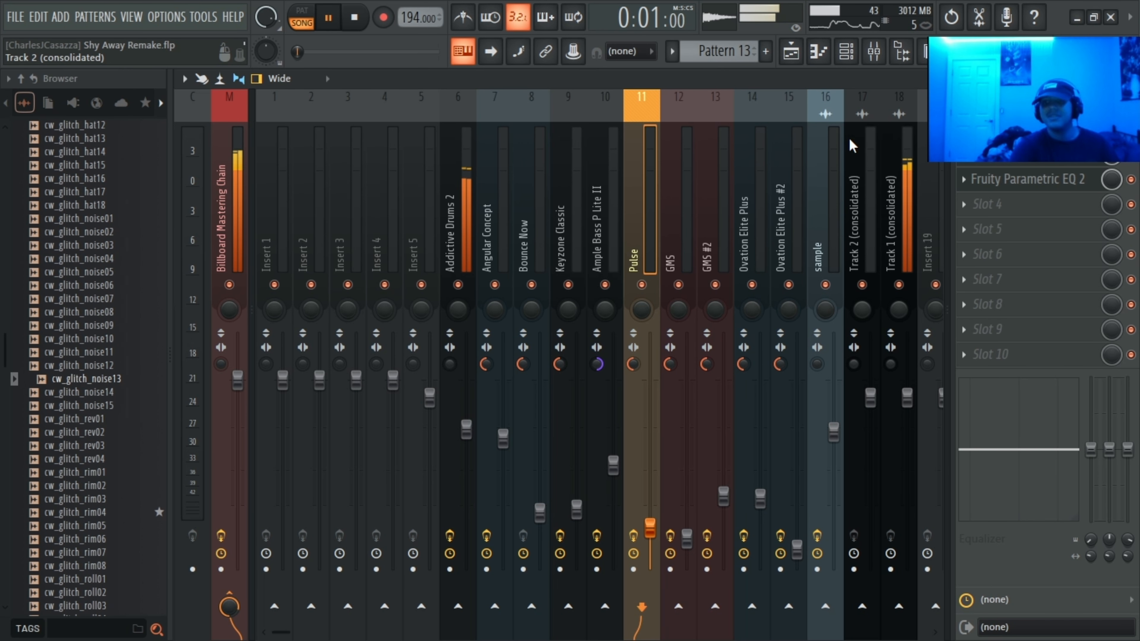
pyautogui.click(791, 52)
pyautogui.press('space')
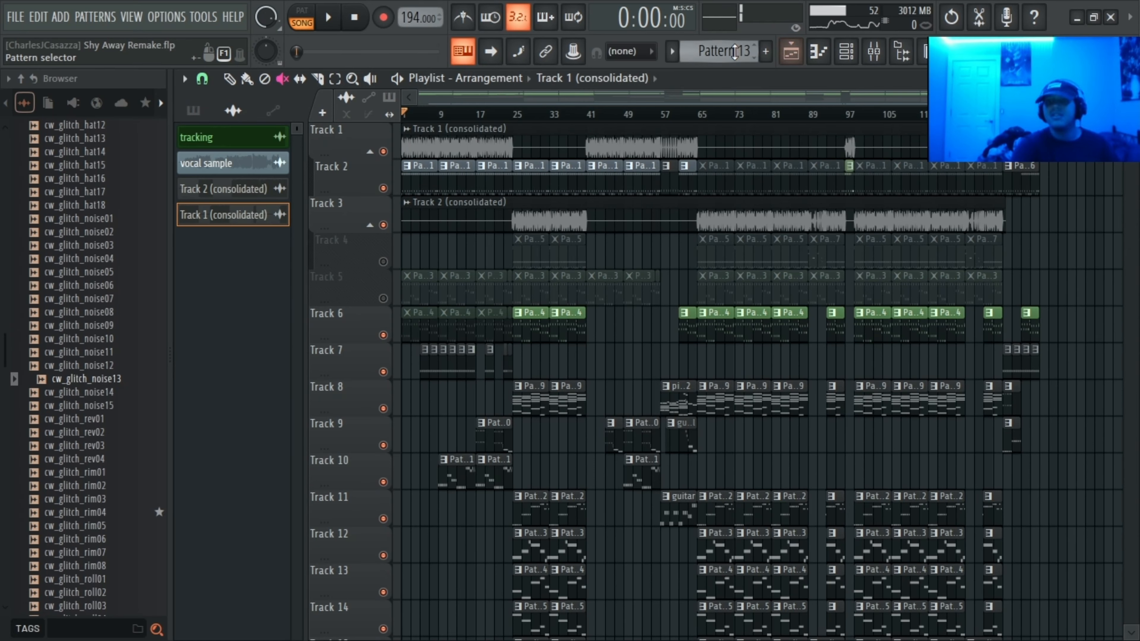
# Step: Switch to Pattern 14, show its GMS channel in the piano roll, and play it in pattern mode
pyautogui.moveTo(724, 51); pyautogui.dragTo(723, 45)
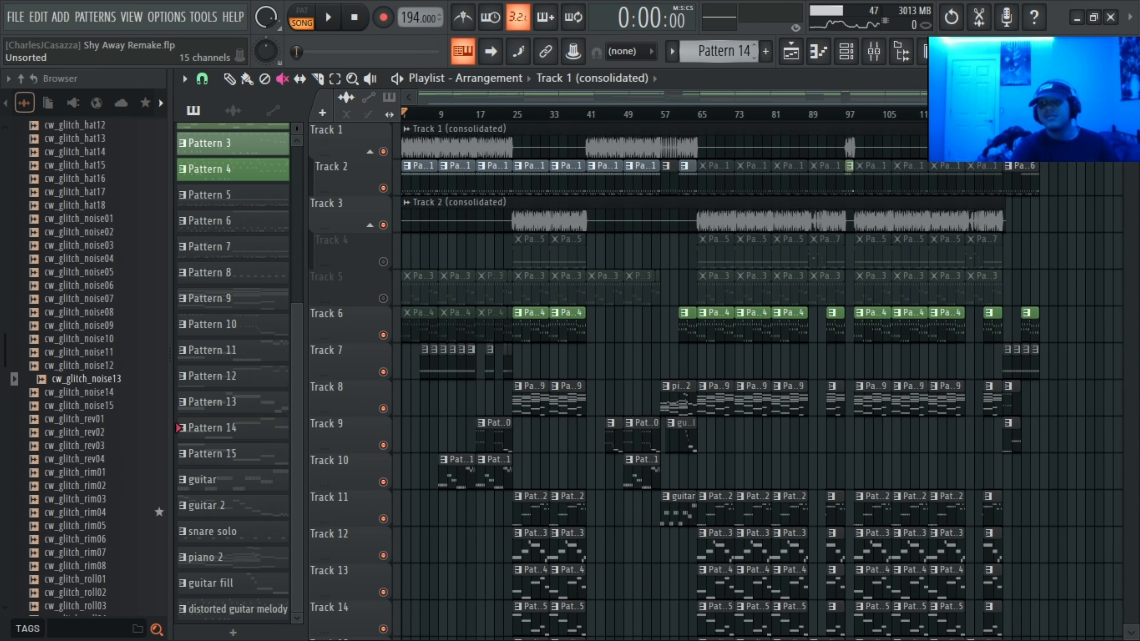
pyautogui.click(819, 55)
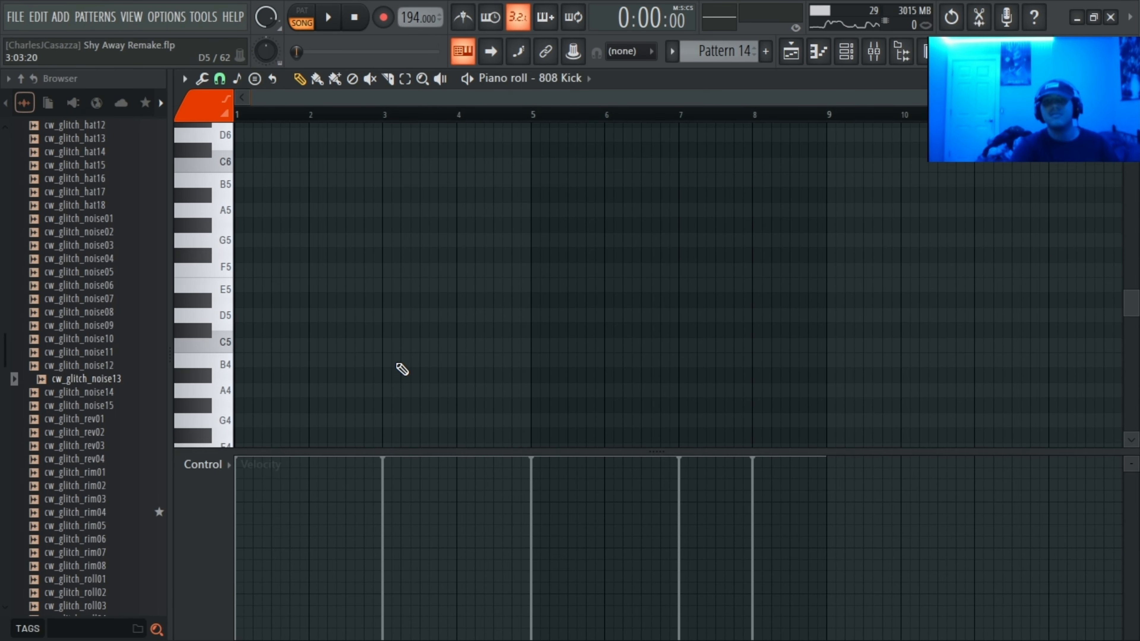
pyautogui.click(846, 51)
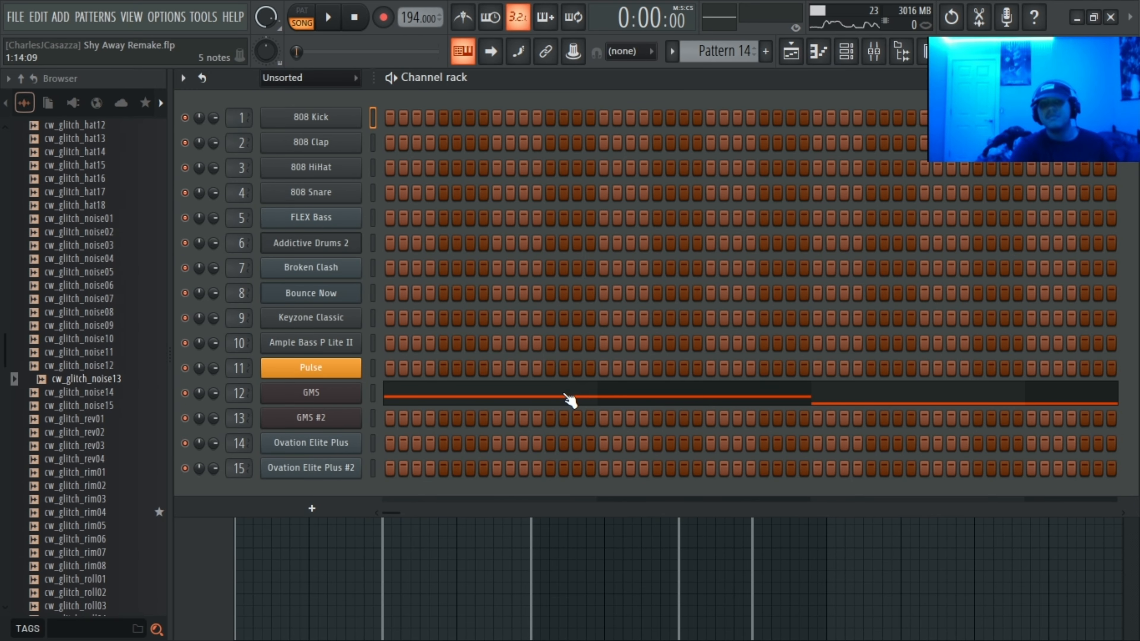
pyautogui.click(570, 399)
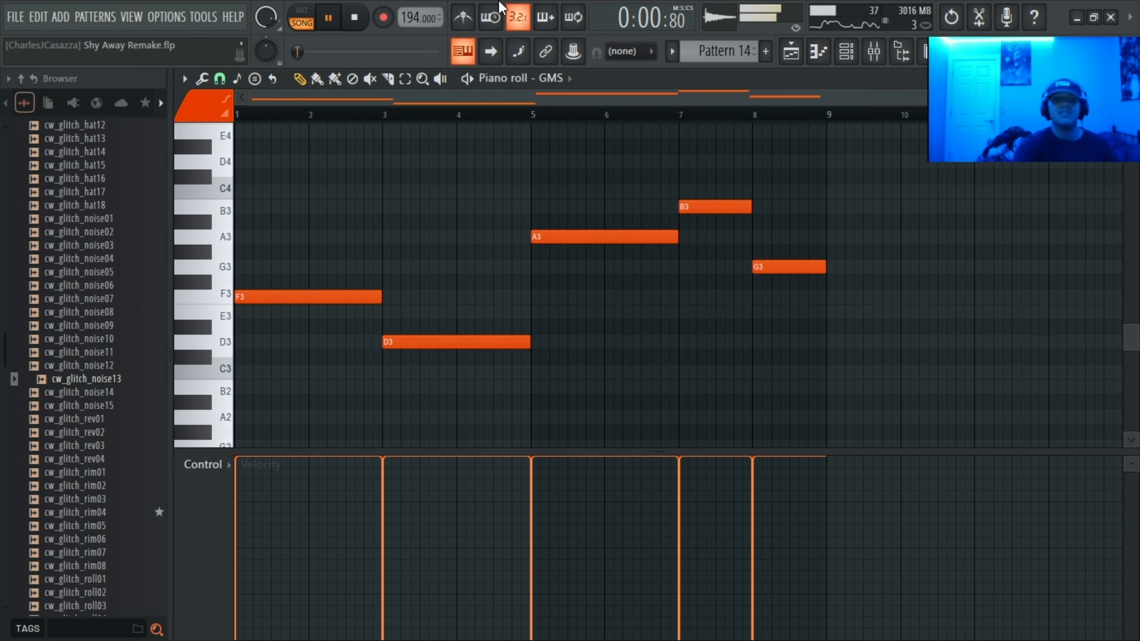
pyautogui.press('l')
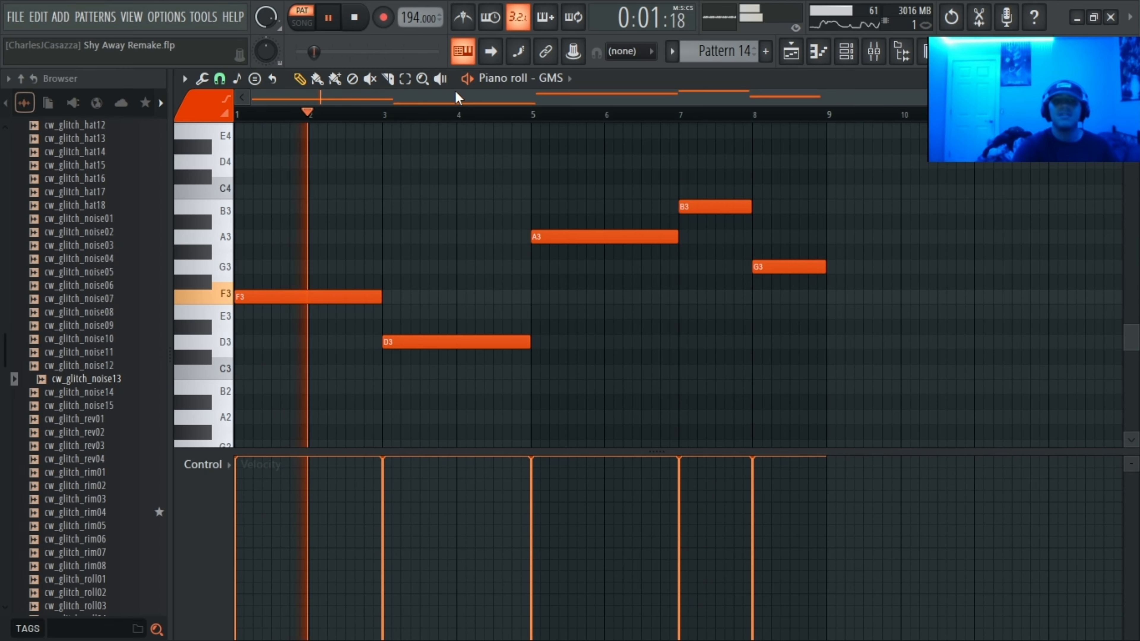
pyautogui.press('space')
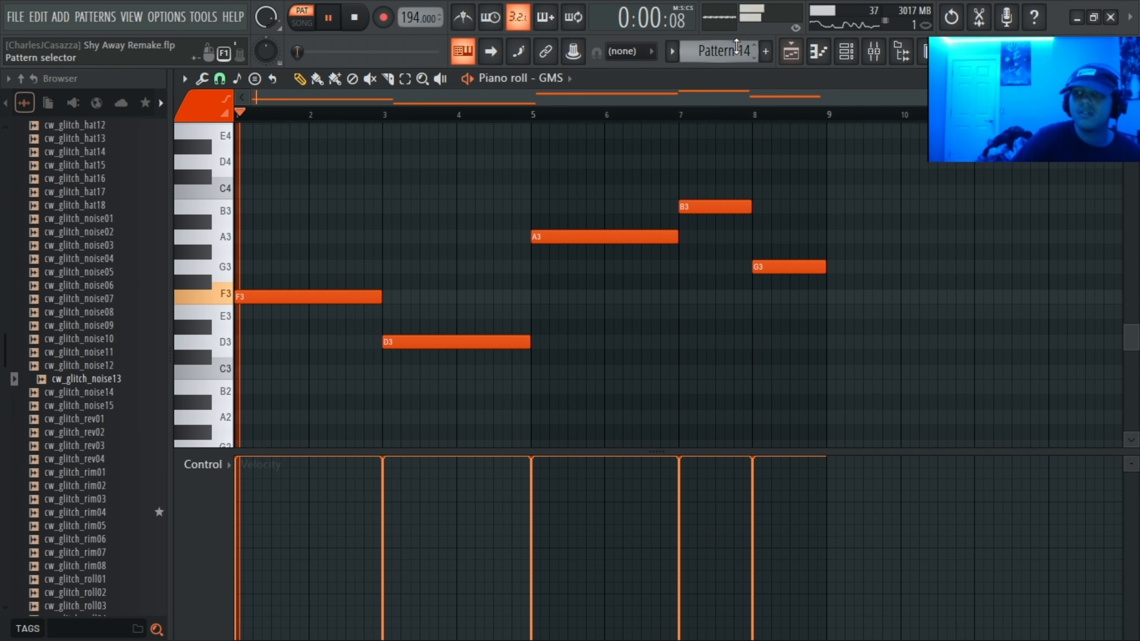
# Step: Switch to Pattern 15, stop playback, and show its GMS #2 channel in the piano roll
pyautogui.moveTo(754, 51); pyautogui.dragTo(754, 45)
pyautogui.press('space')
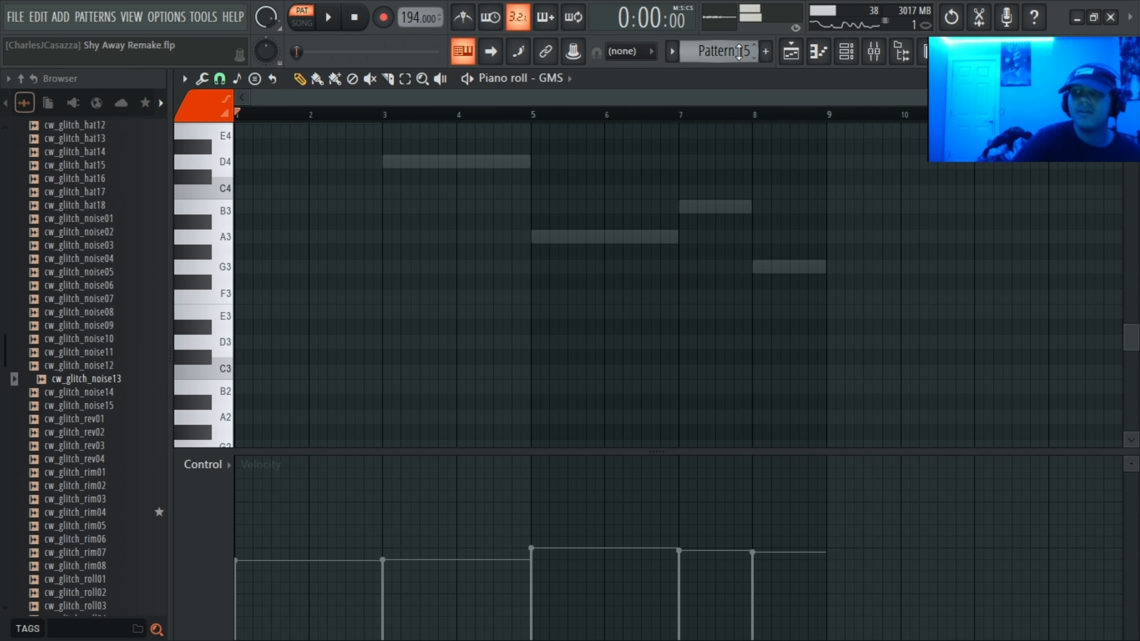
pyautogui.click(846, 55)
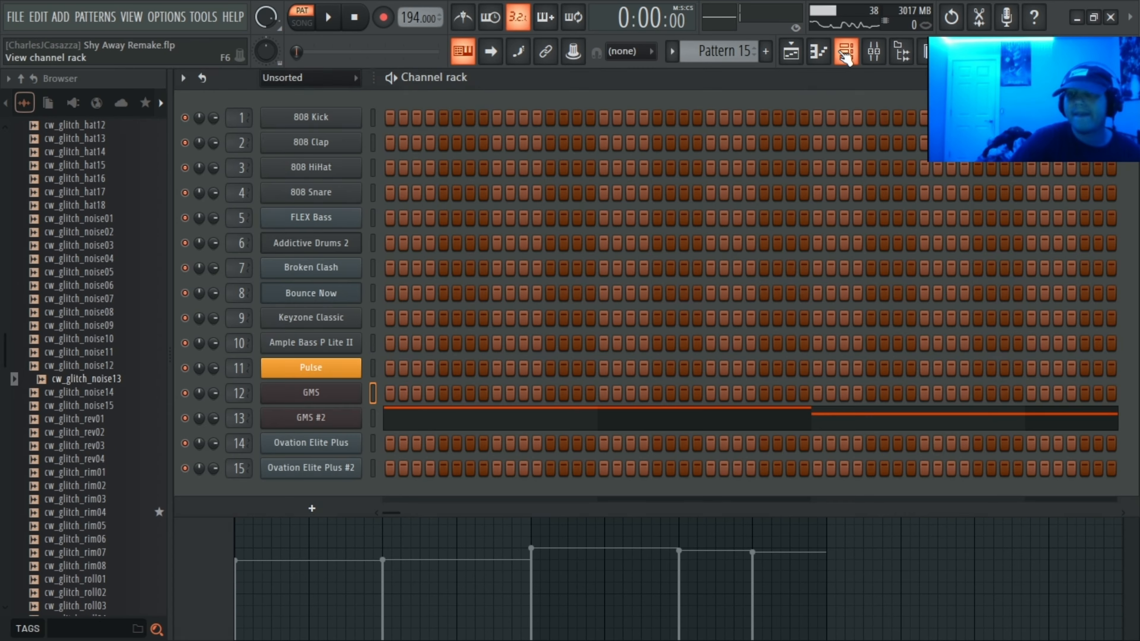
pyautogui.click(522, 428)
# Step: Play Pattern 15's GMS #2 melody twice with all its notes in view, stopping after each playback
pyautogui.press('space')
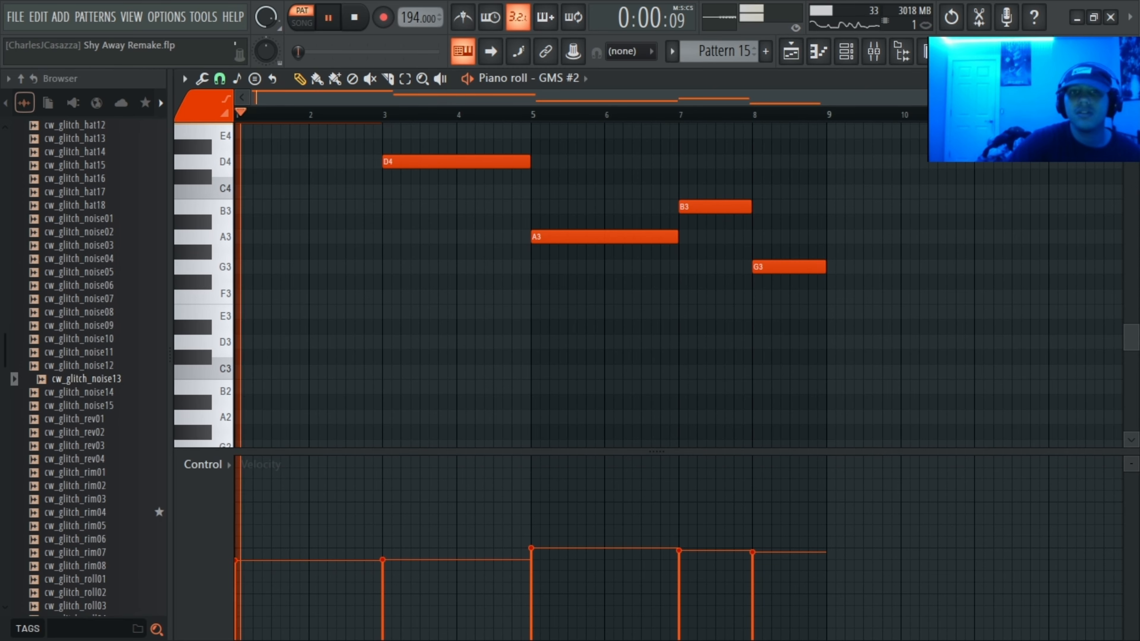
pyautogui.scroll(3, 386, 270)
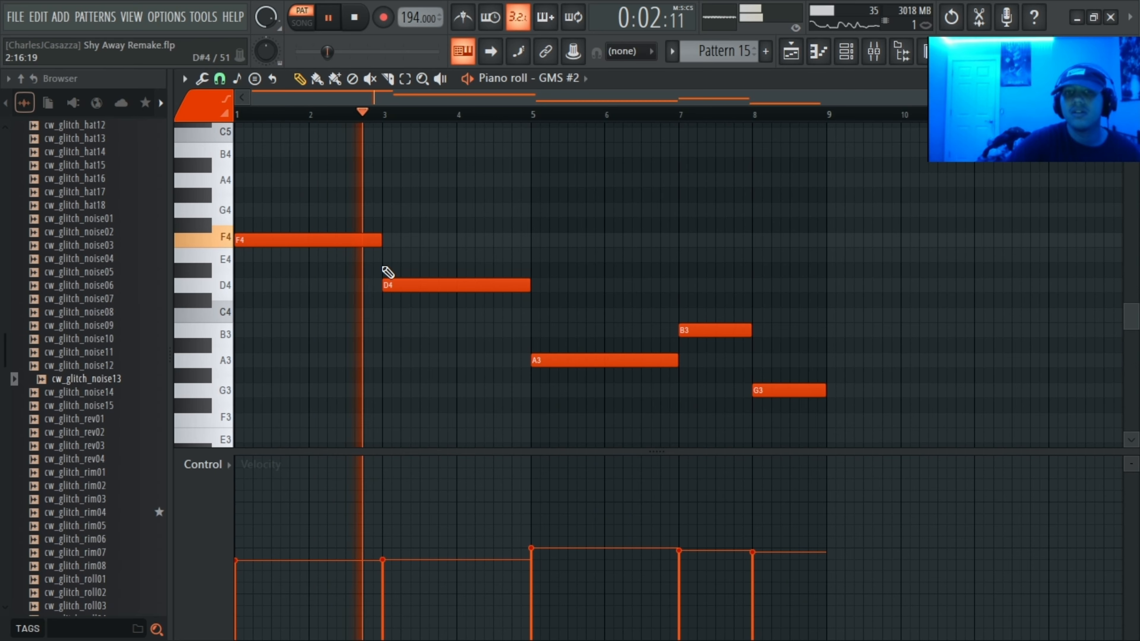
pyautogui.press('space')
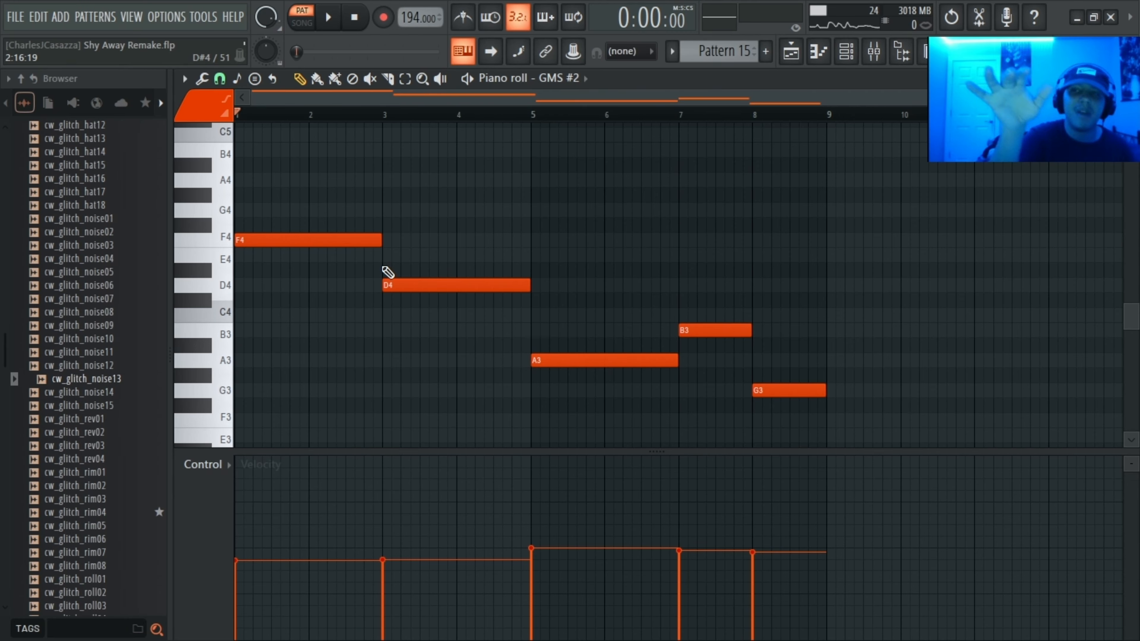
pyautogui.press('space')
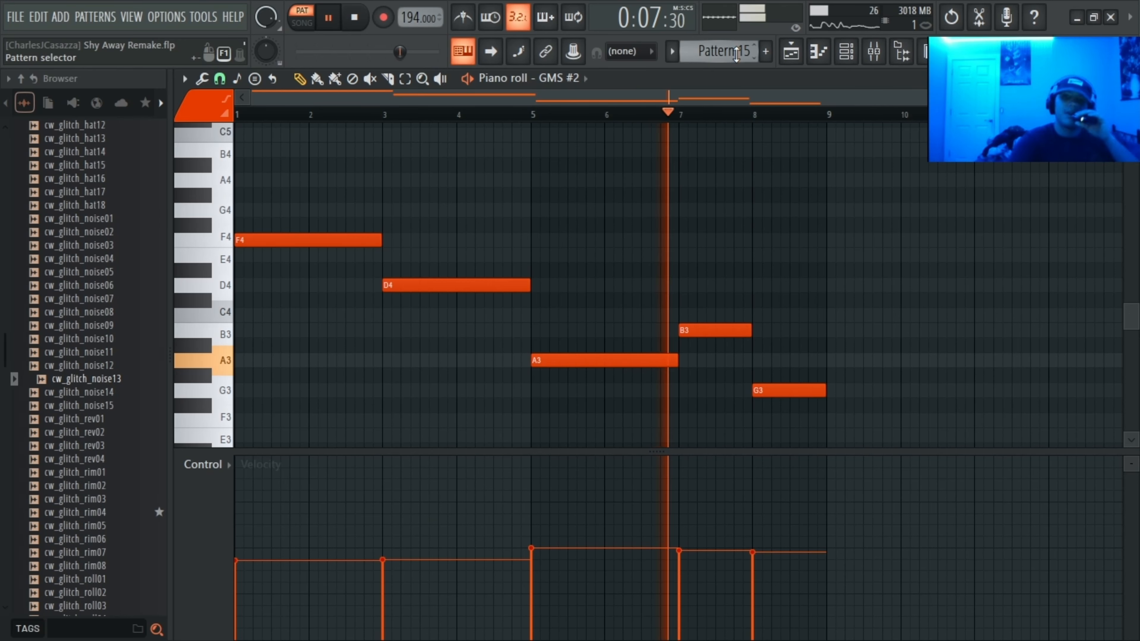
pyautogui.press('space')
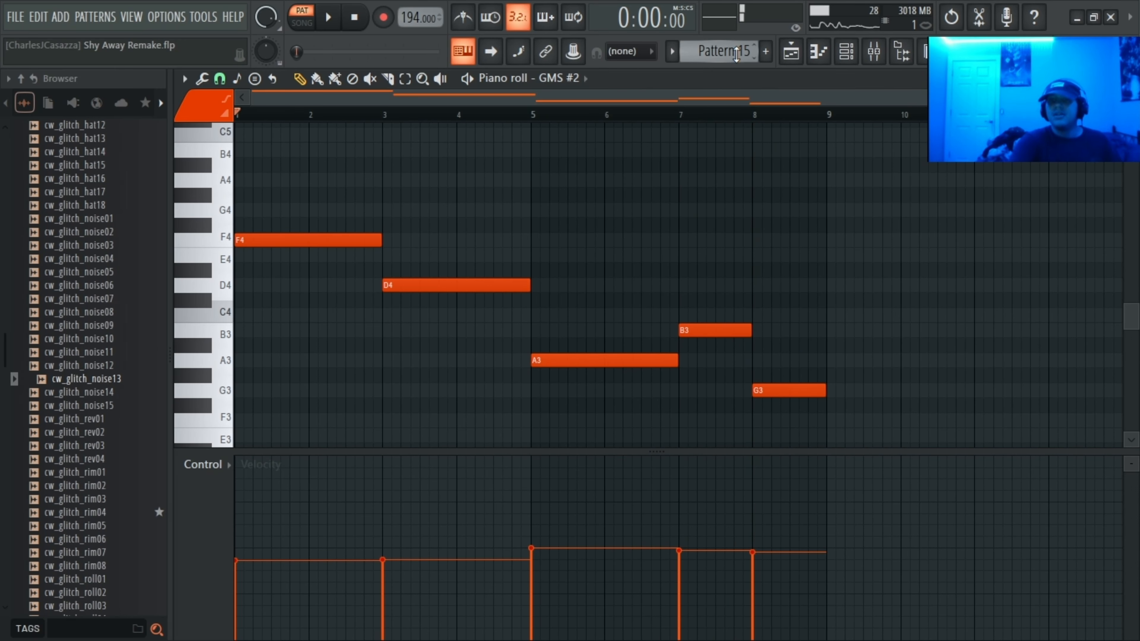
# Step: Switch to the guitar pattern, show its Ovation Elite Plus notes in the piano roll, and audition them
pyautogui.press('KP_Add')
pyautogui.scroll(3, 570, 269)
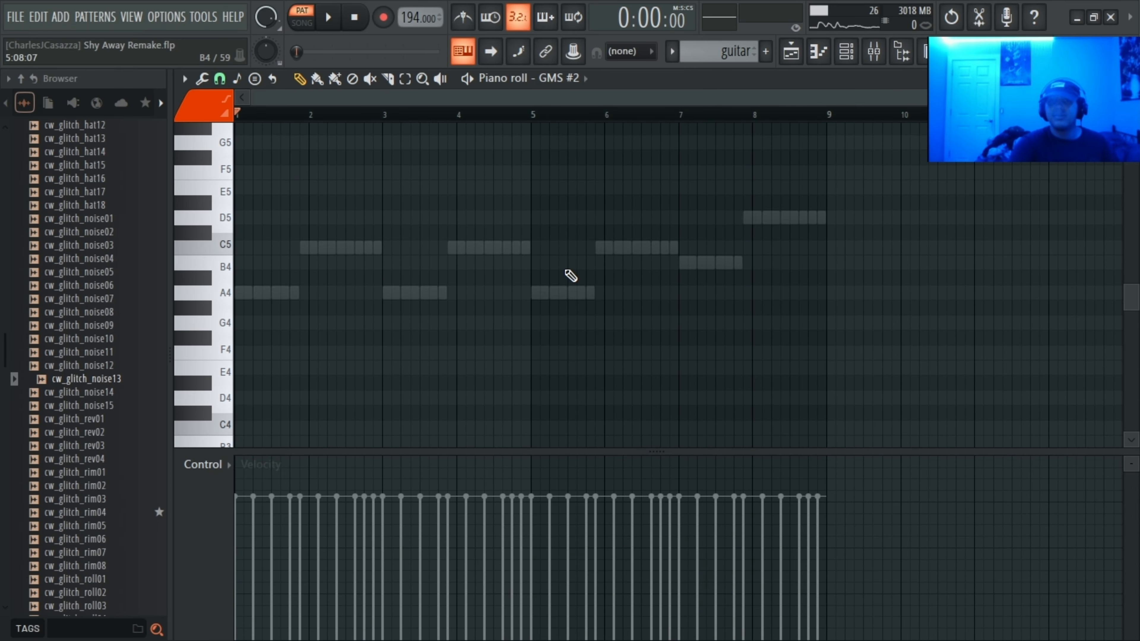
pyautogui.click(847, 53)
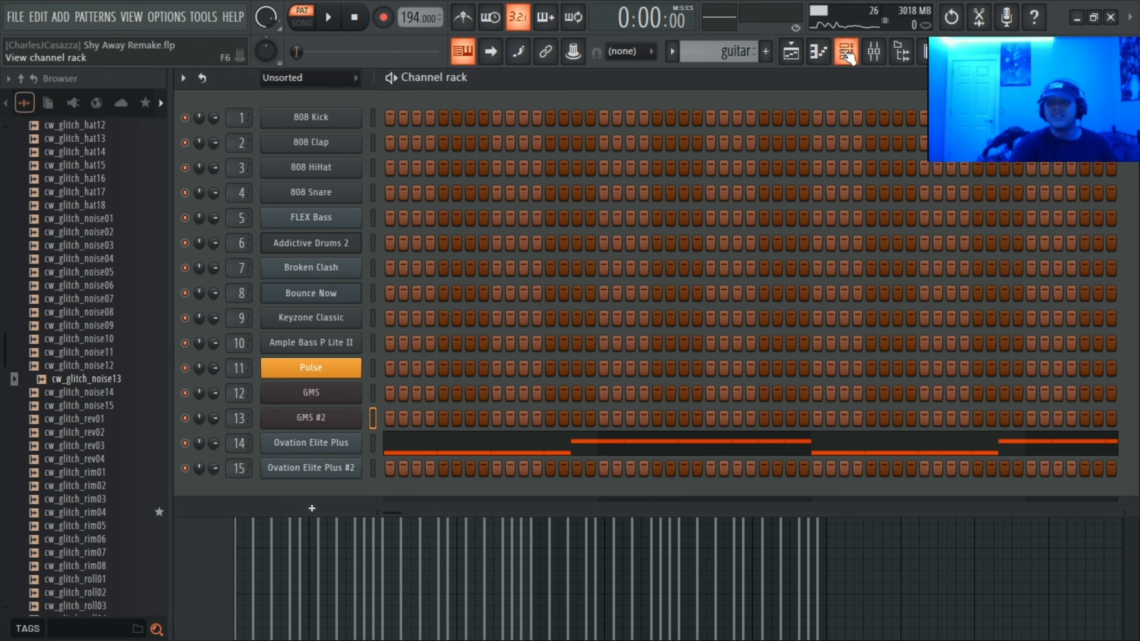
pyautogui.click(572, 454)
pyautogui.press('space')
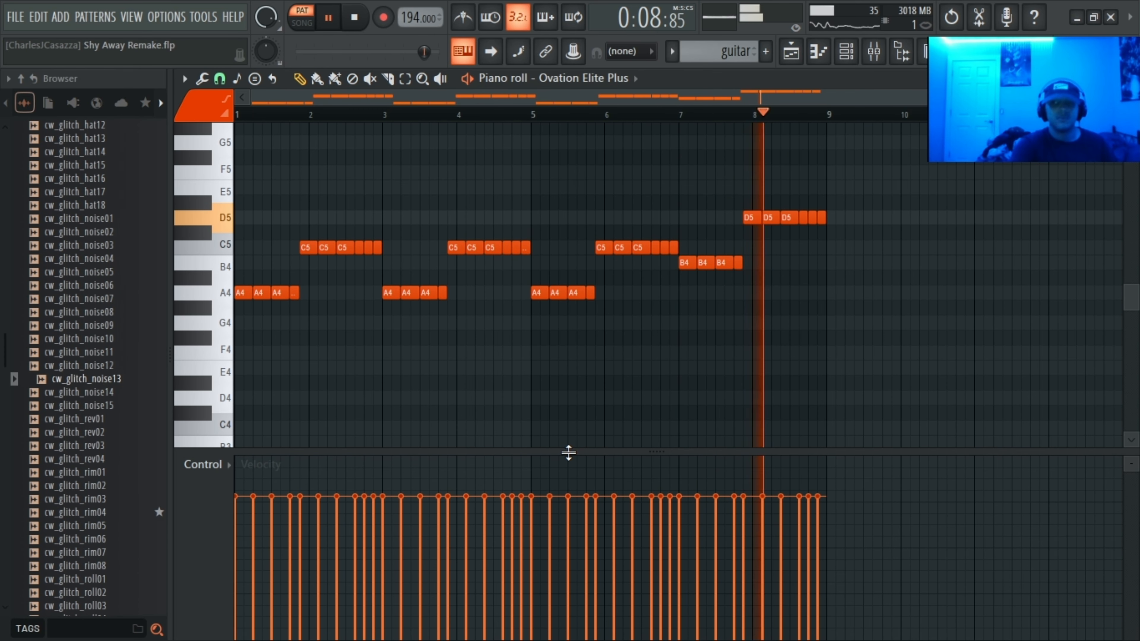
pyautogui.press('space')
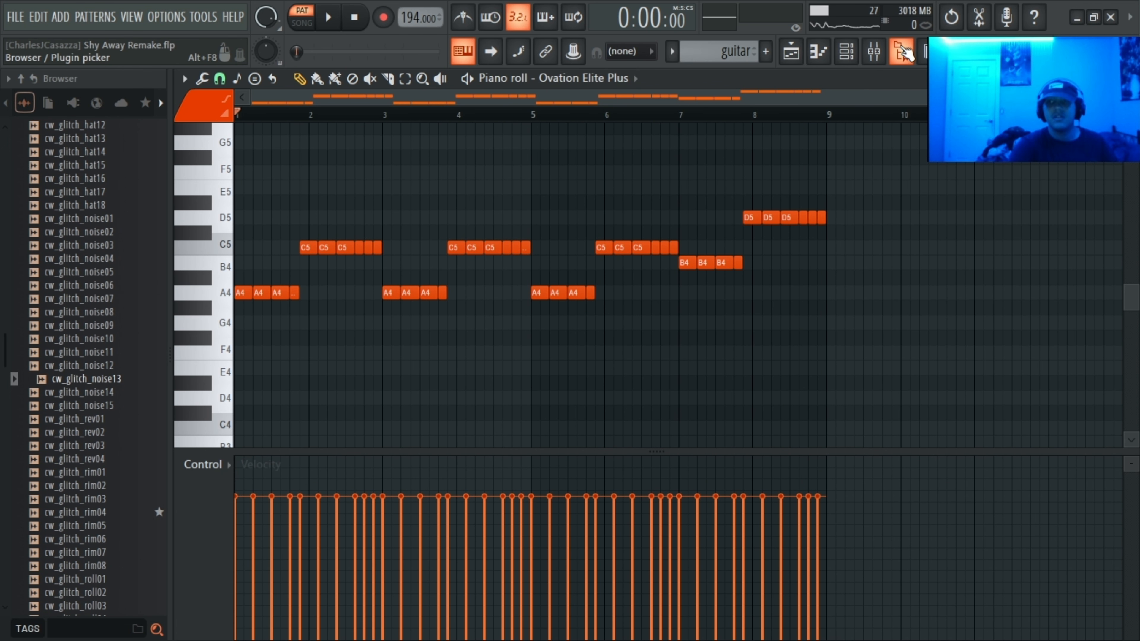
# Step: Show the mixer and bring the Ovation Elite Plus tracks and their neighbouring inserts into view
pyautogui.click(878, 54)
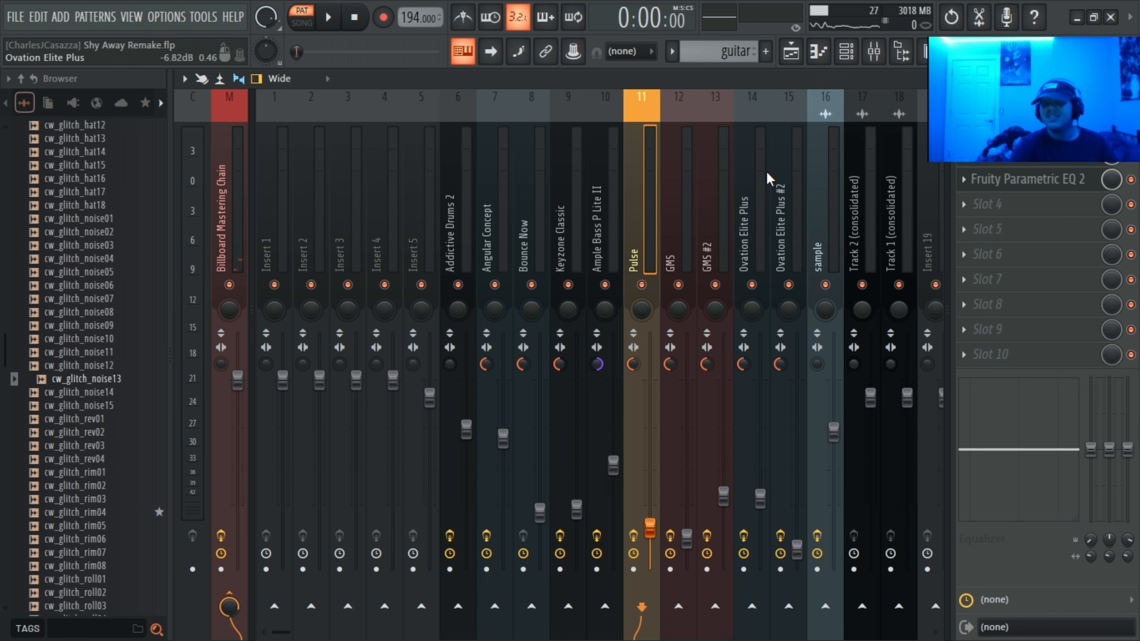
pyautogui.scroll(3, 806, 175)
pyautogui.scroll(-3, 649, 282)
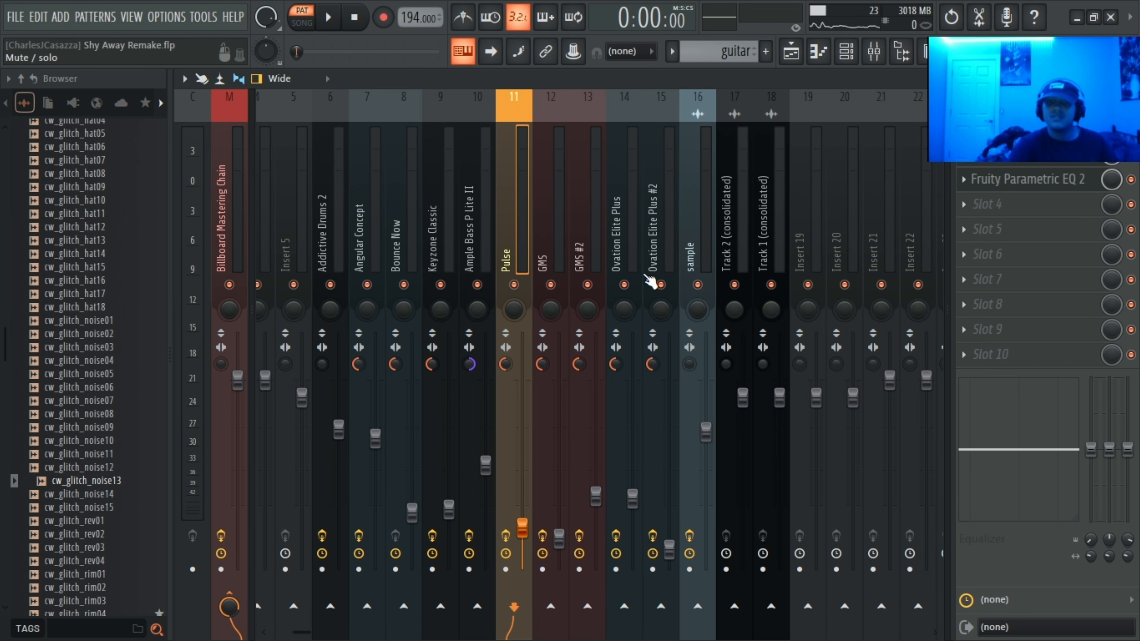
# Step: Inspect the Ovation Elite Plus and Ovation Elite Plus #2 mixer tracks and show the Hardcore effect on the #2 track
pyautogui.click(633, 224)
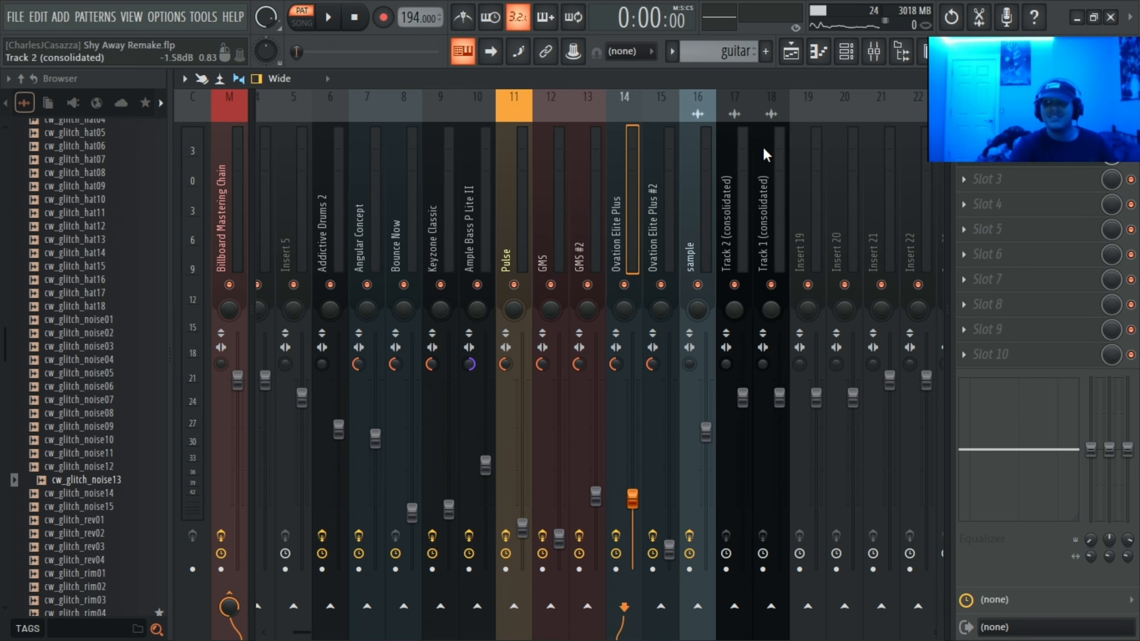
pyautogui.click(668, 207)
pyautogui.moveTo(1038, 96)
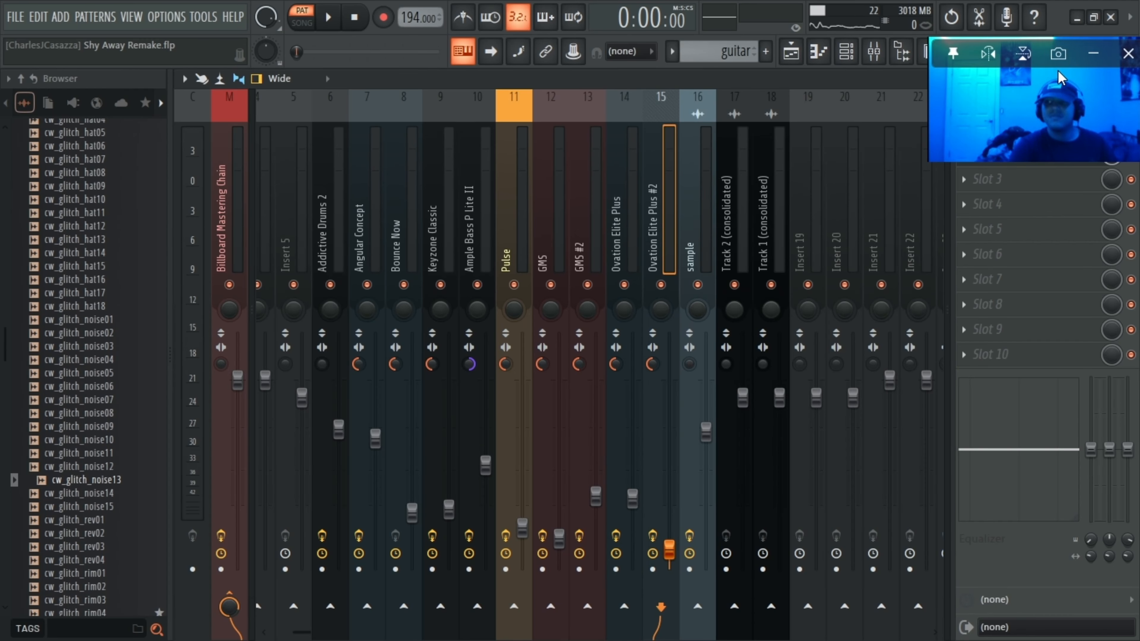
pyautogui.moveTo(1037, 124); pyautogui.dragTo(792, 105)
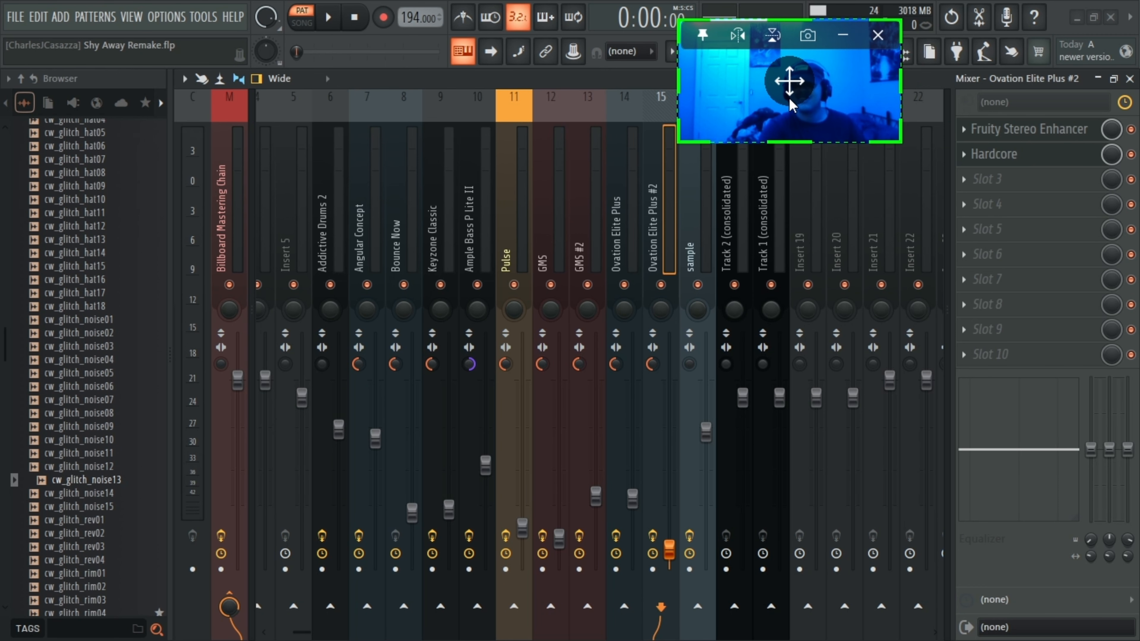
pyautogui.click(1015, 154)
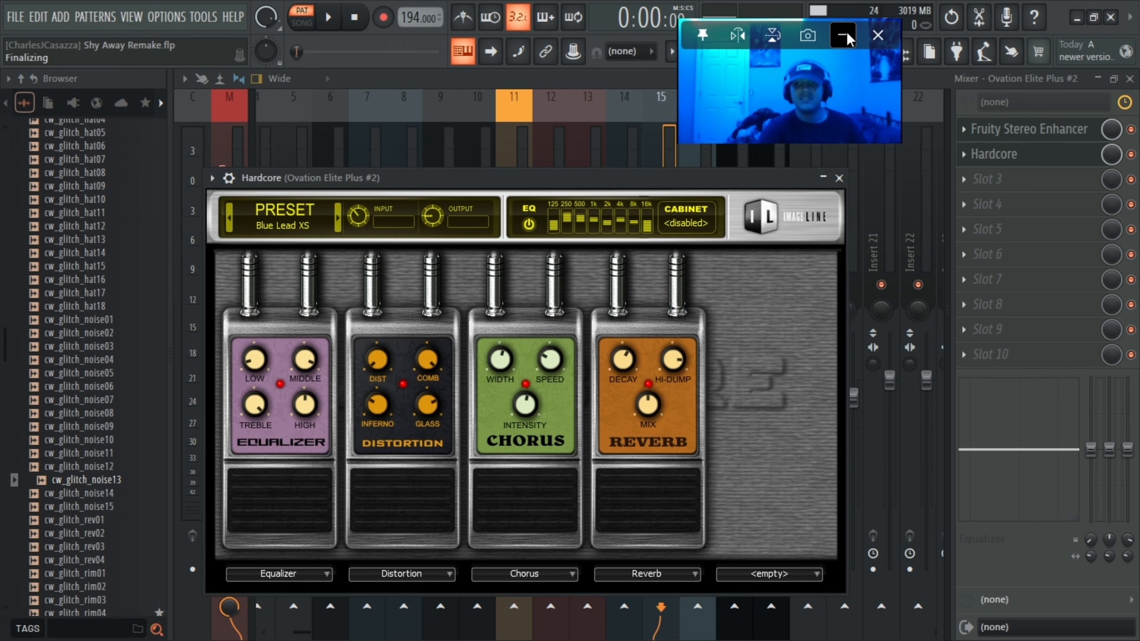
pyautogui.click(844, 37)
# Step: Switch to the guitar 2 pattern from the channel rack and audition its Ovation Elite Plus notes in the piano roll
pyautogui.click(852, 53)
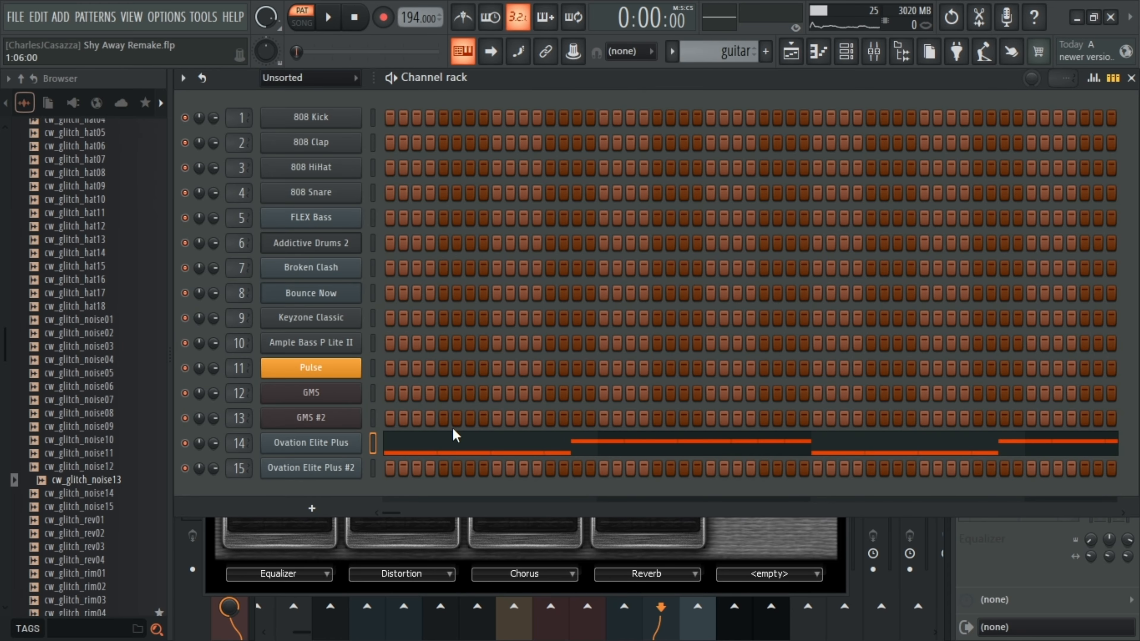
pyautogui.scroll(-1, 737, 46)
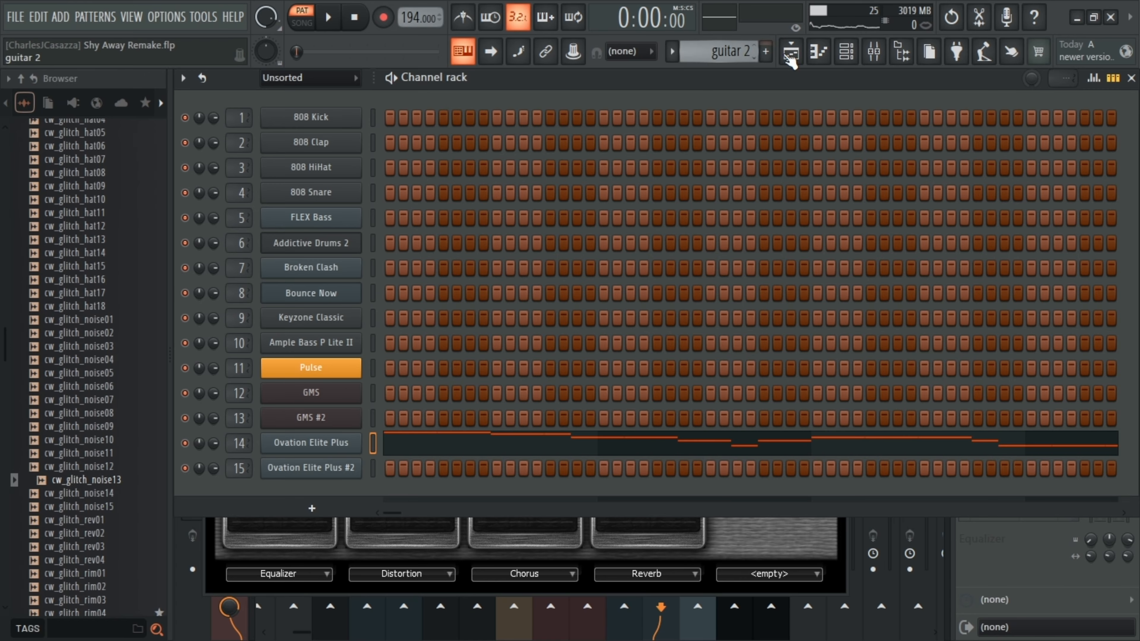
pyautogui.click(817, 63)
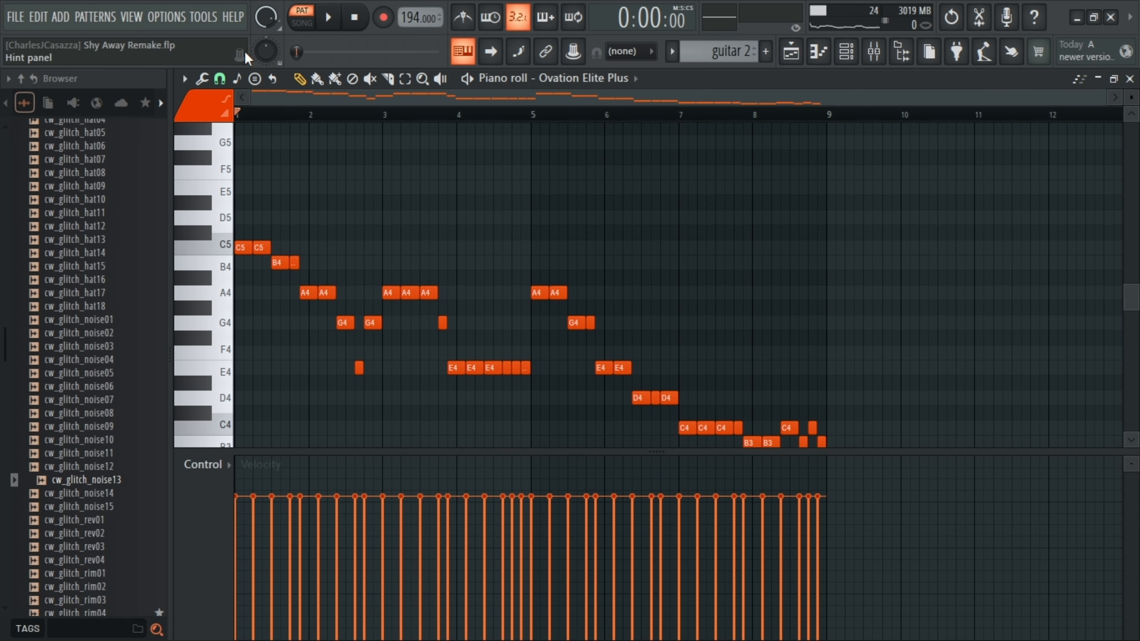
pyautogui.press('space')
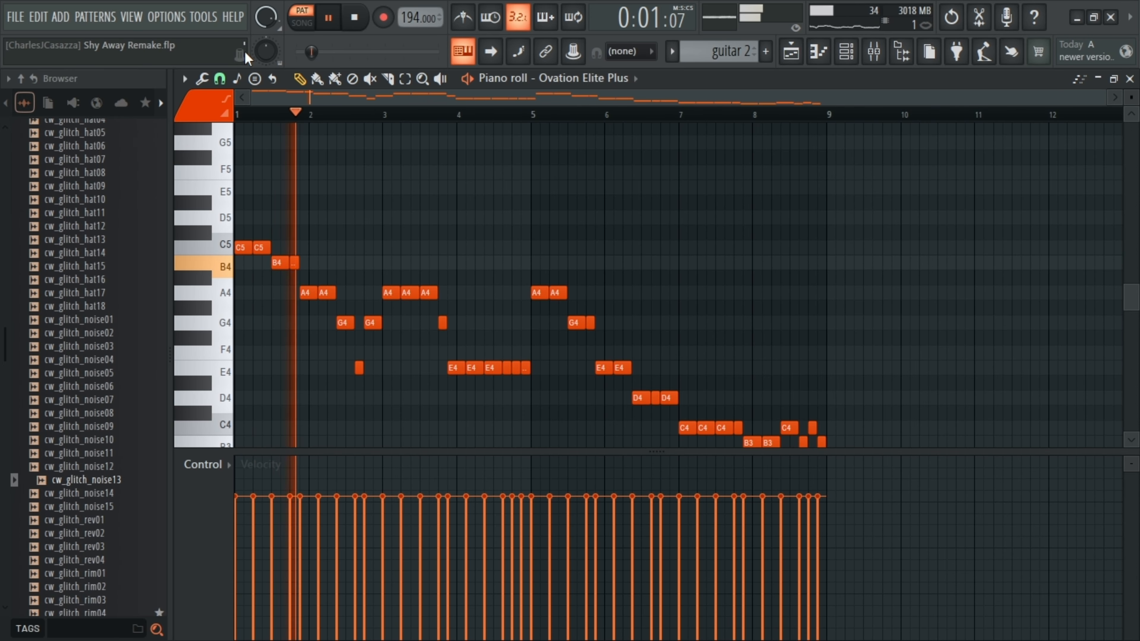
pyautogui.scroll(-3, 327, 171)
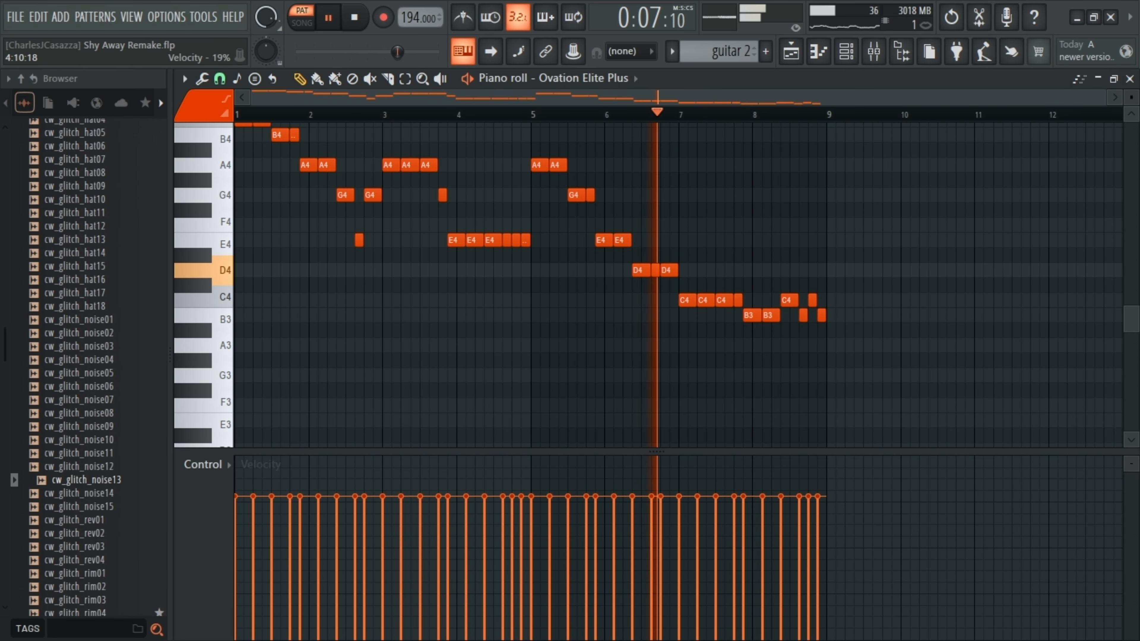
pyautogui.press('super')
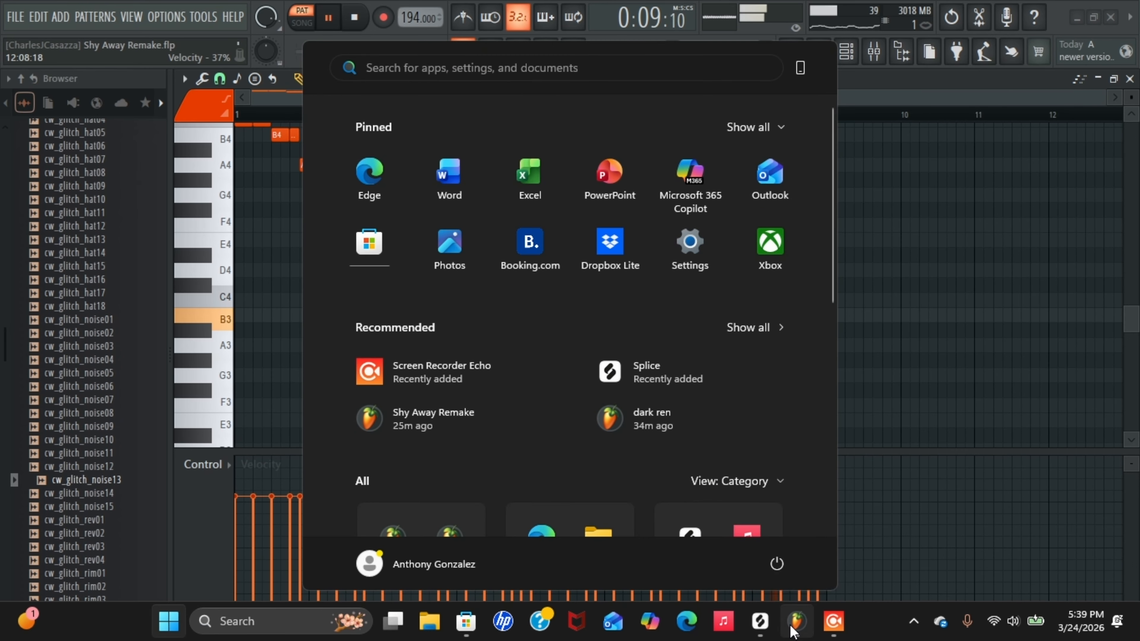
pyautogui.click(834, 624)
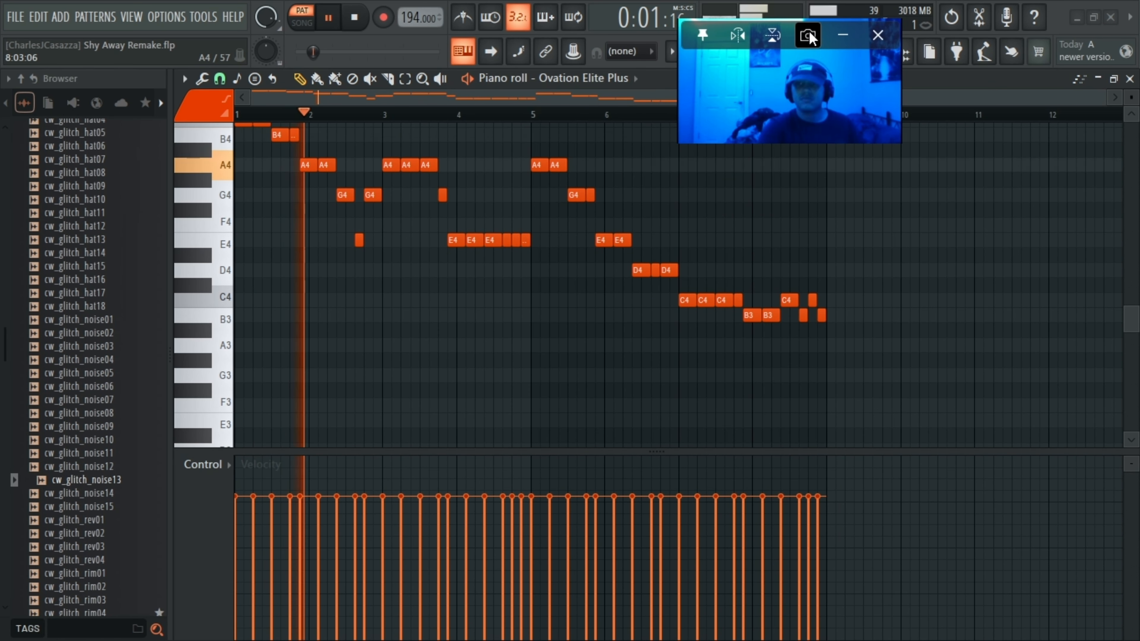
pyautogui.moveTo(790, 85); pyautogui.dragTo(944, 73)
# Step: Audition the snare solo pattern, then switch to piano 2 and show its Keyzone Classic notes in the piano roll
pyautogui.moveTo(737, 51); pyautogui.dragTo(737, 72)
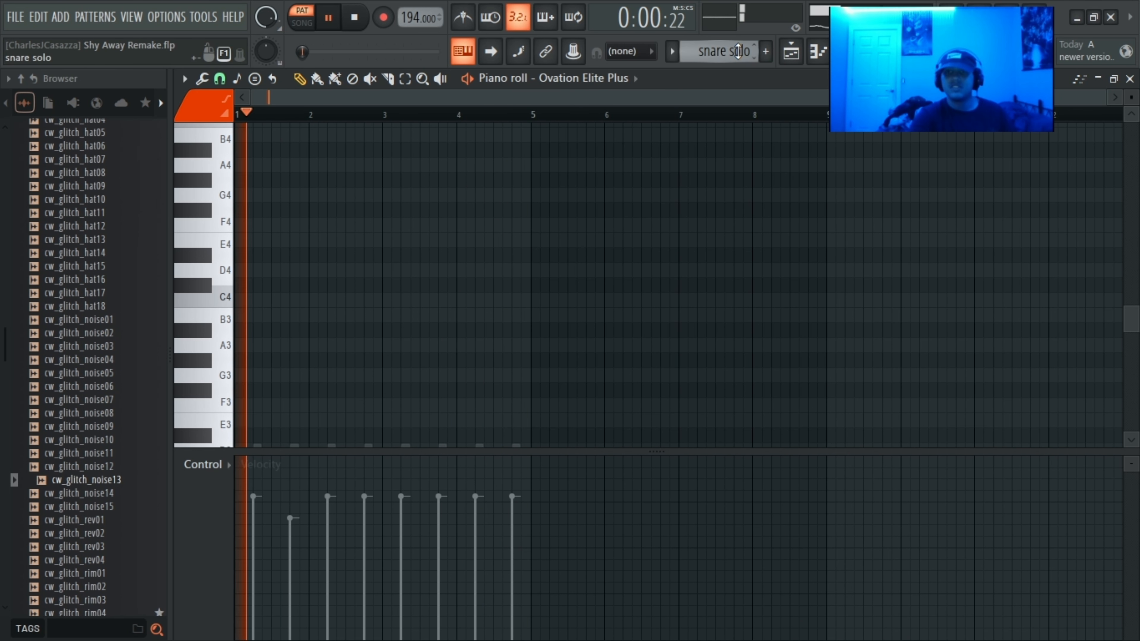
pyautogui.scroll(-2, 737, 51)
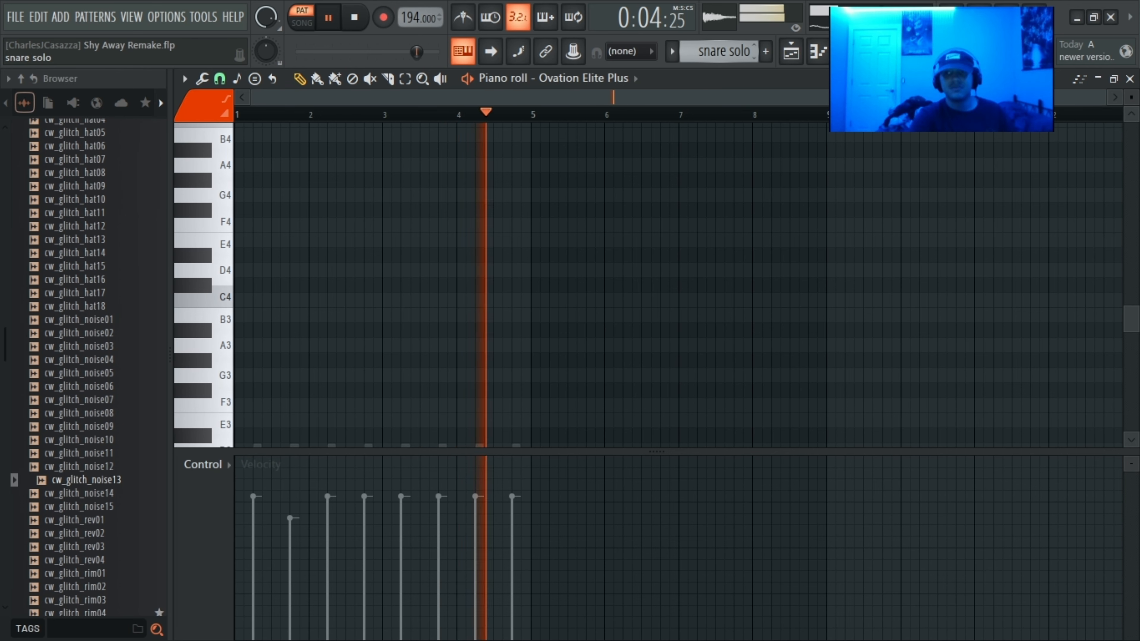
pyautogui.click(584, 78)
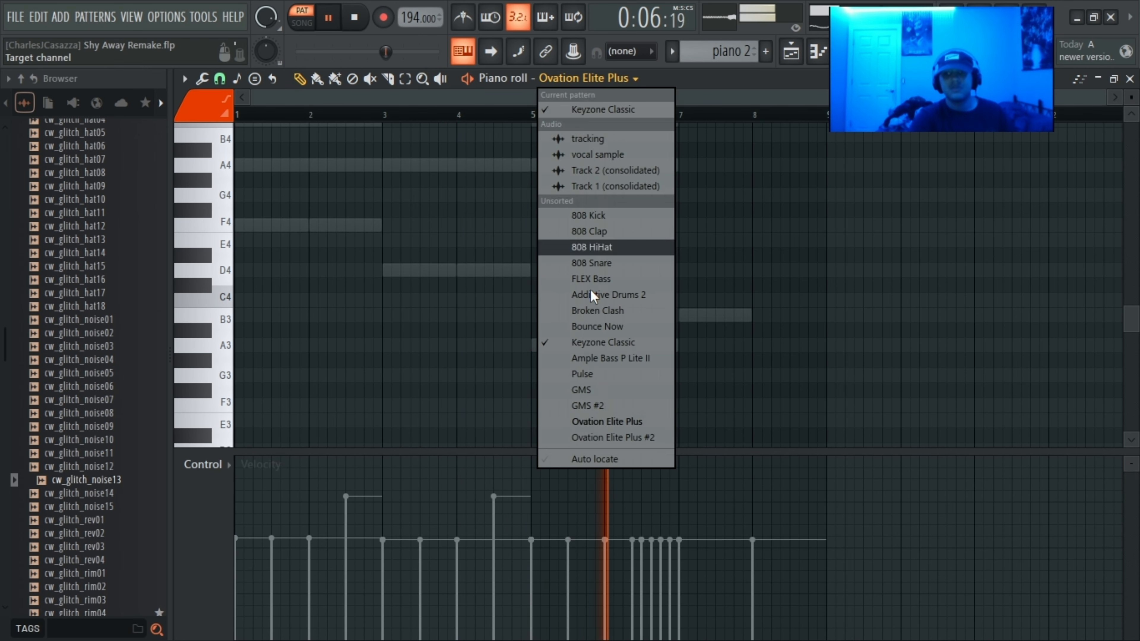
pyautogui.click(597, 343)
pyautogui.scroll(3, 265, 242)
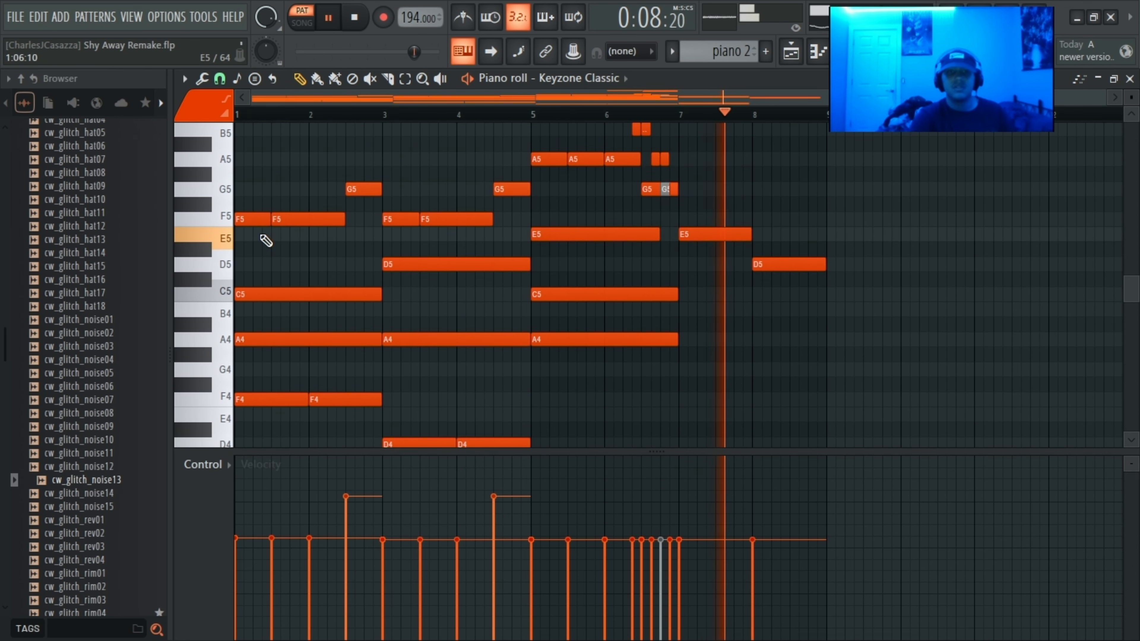
# Step: Play piano 2's Keyzone Classic part from the start, view its upper and lower notes, and stop playback
pyautogui.click(246, 119)
pyautogui.scroll(3, 332, 247)
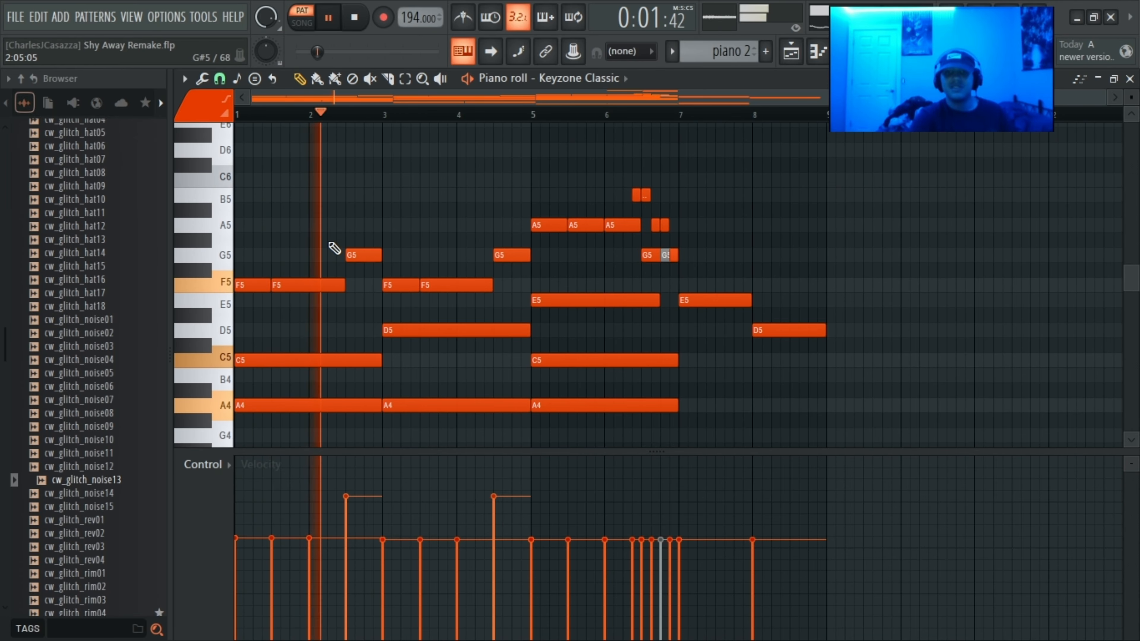
pyautogui.scroll(-2, 334, 248)
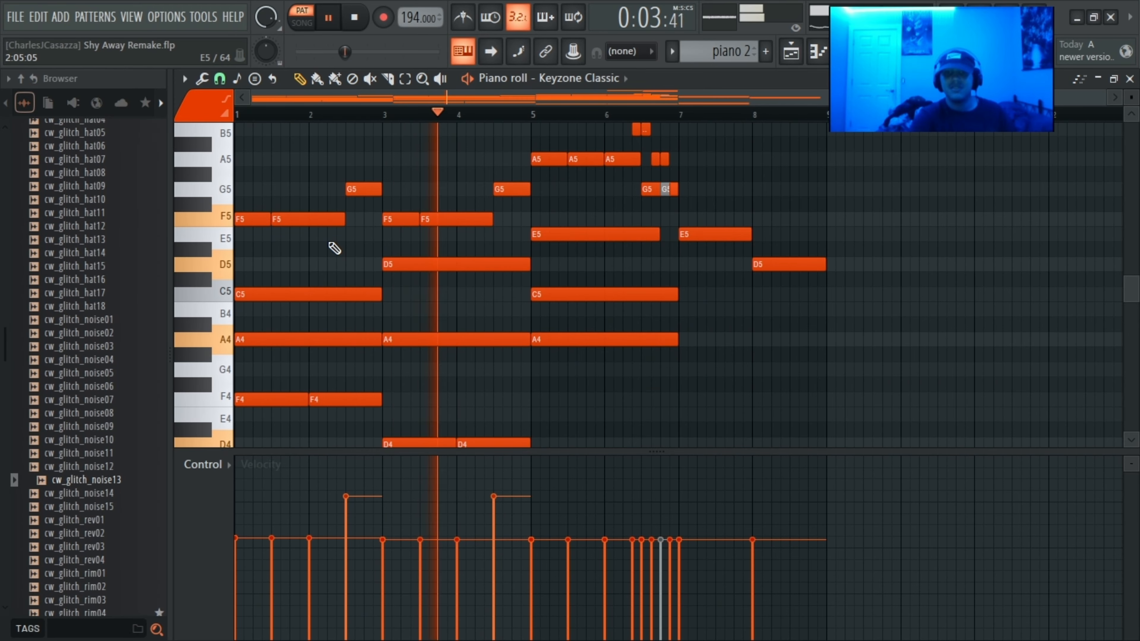
pyautogui.scroll(-2, 334, 248)
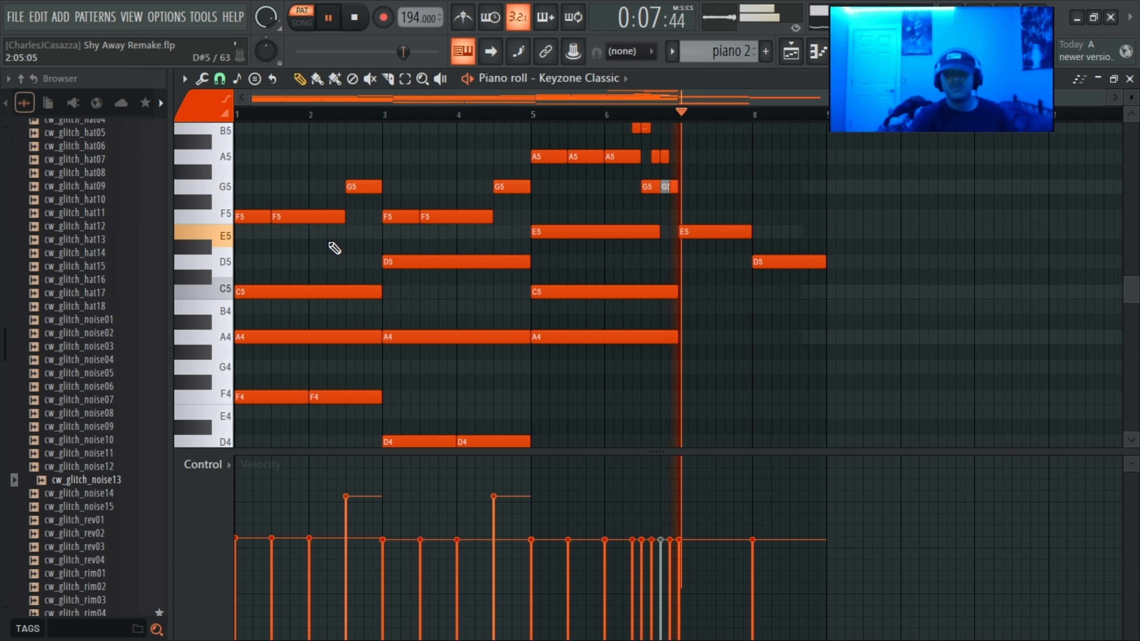
pyautogui.scroll(4, 334, 248)
pyautogui.scroll(-8, 334, 248)
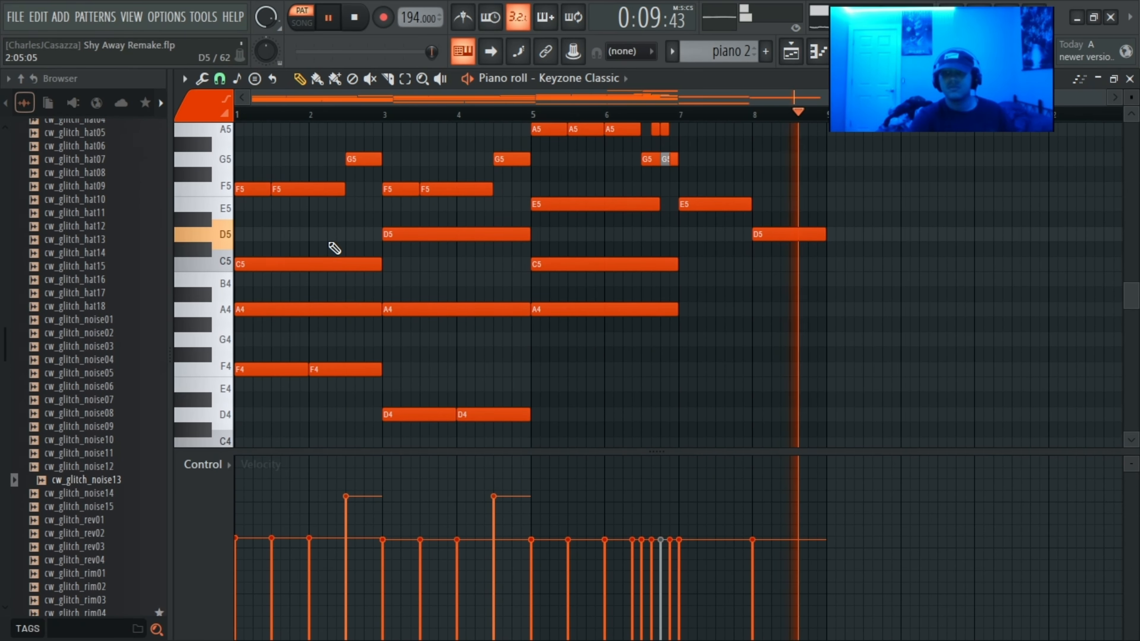
pyautogui.press('space')
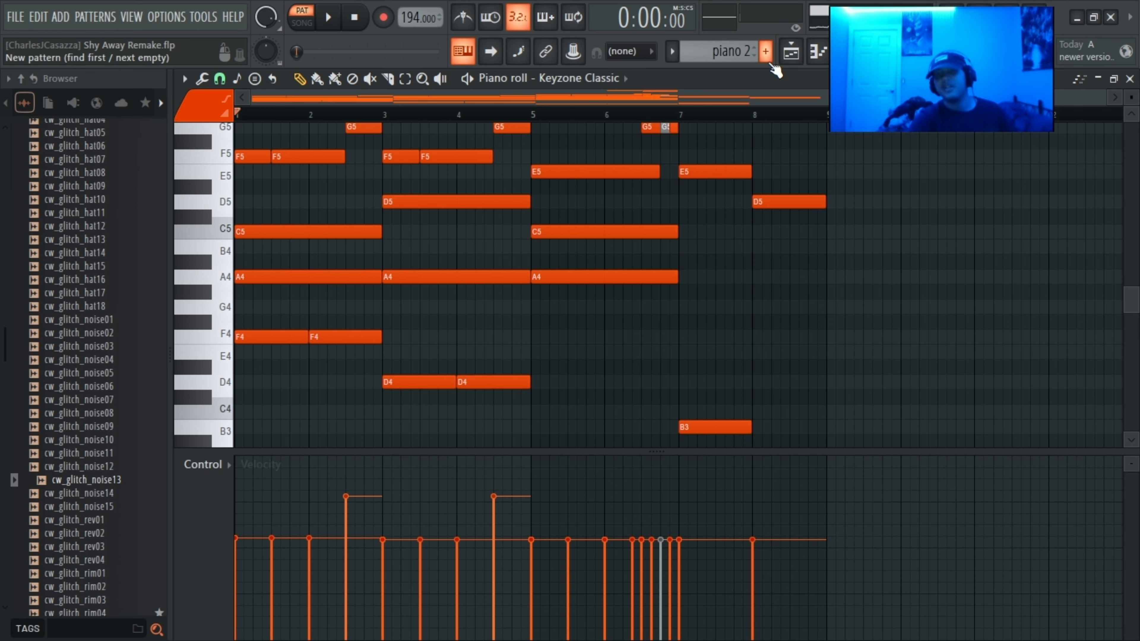
# Step: Switch to the guitar fill pattern and show its Ovation Elite Plus #2 notes in the piano roll
pyautogui.moveTo(741, 45); pyautogui.dragTo(741, 38)
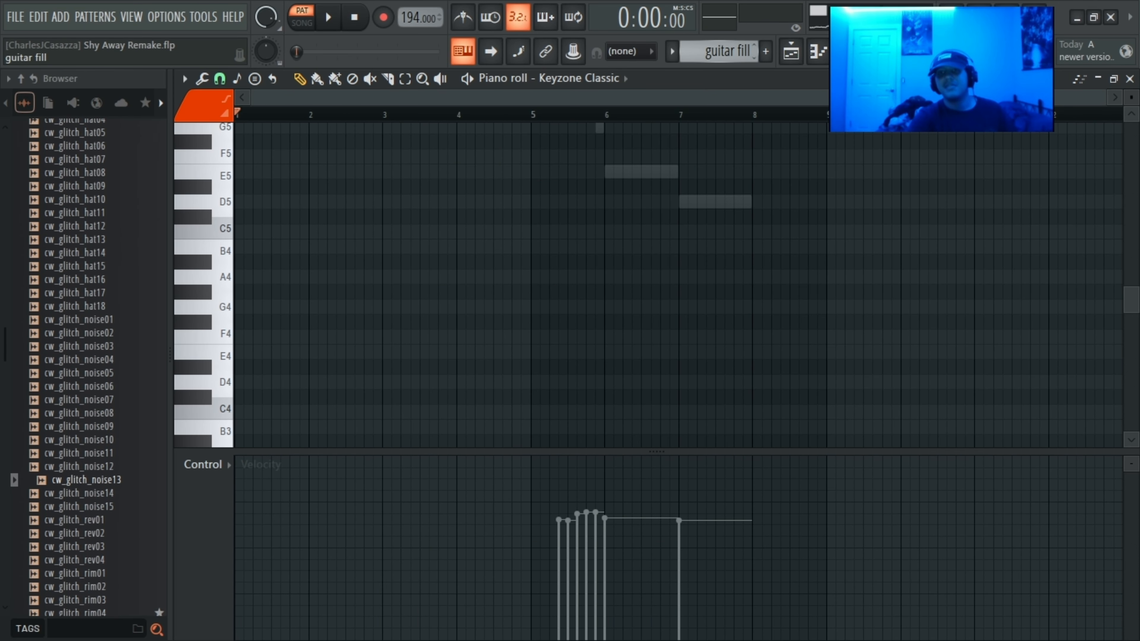
pyautogui.scroll(4, 621, 311)
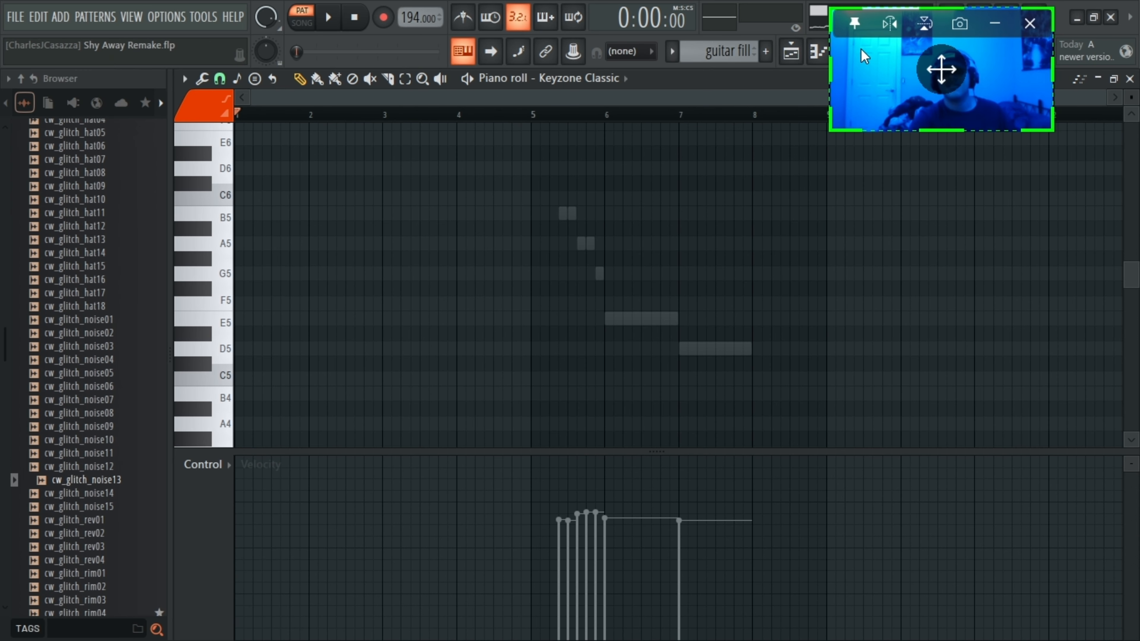
pyautogui.click(584, 78)
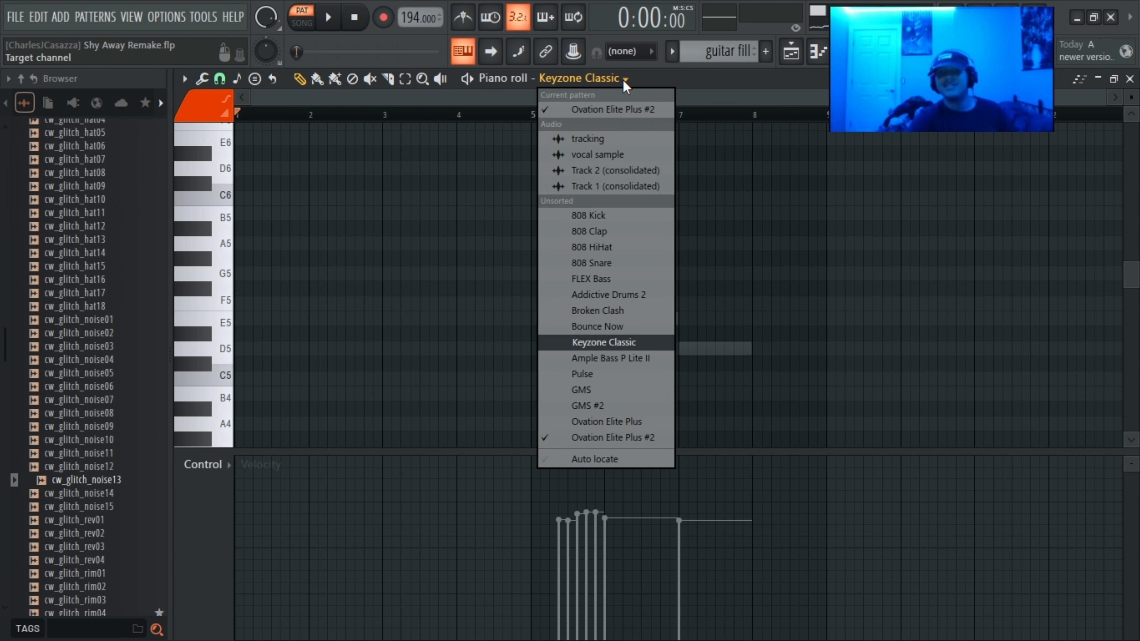
pyautogui.click(602, 438)
# Step: Play the guitar fill from bar 4 and again from its last note in bar 7, stopping after each playback
pyautogui.click(493, 112)
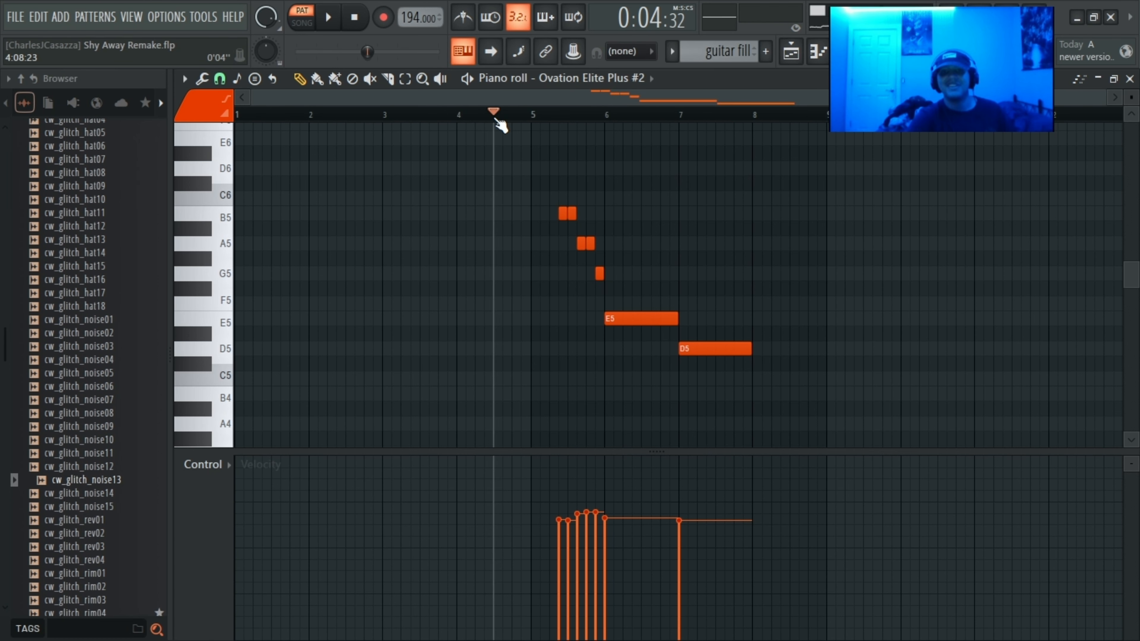
pyautogui.press('space')
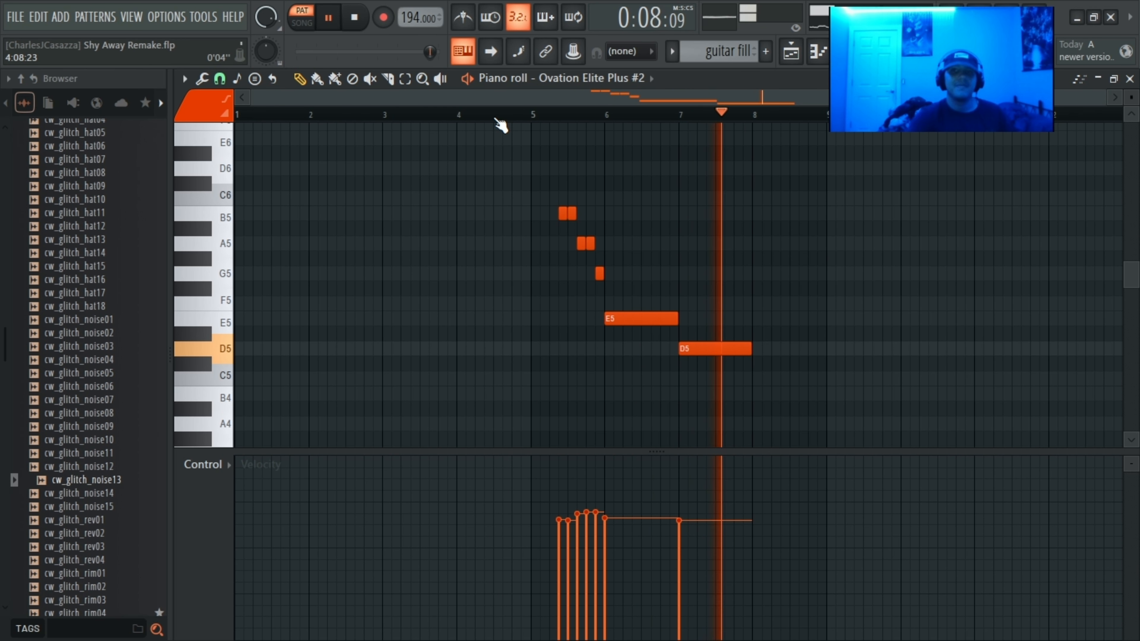
pyautogui.press('space')
pyautogui.click(721, 116)
pyautogui.press('space')
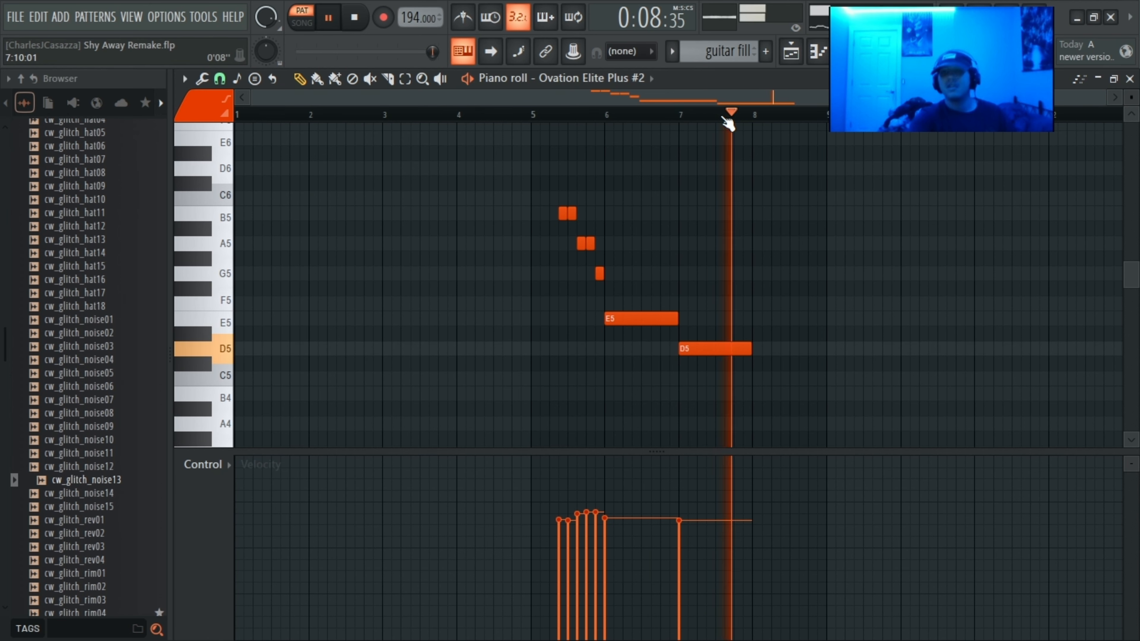
pyautogui.press('space')
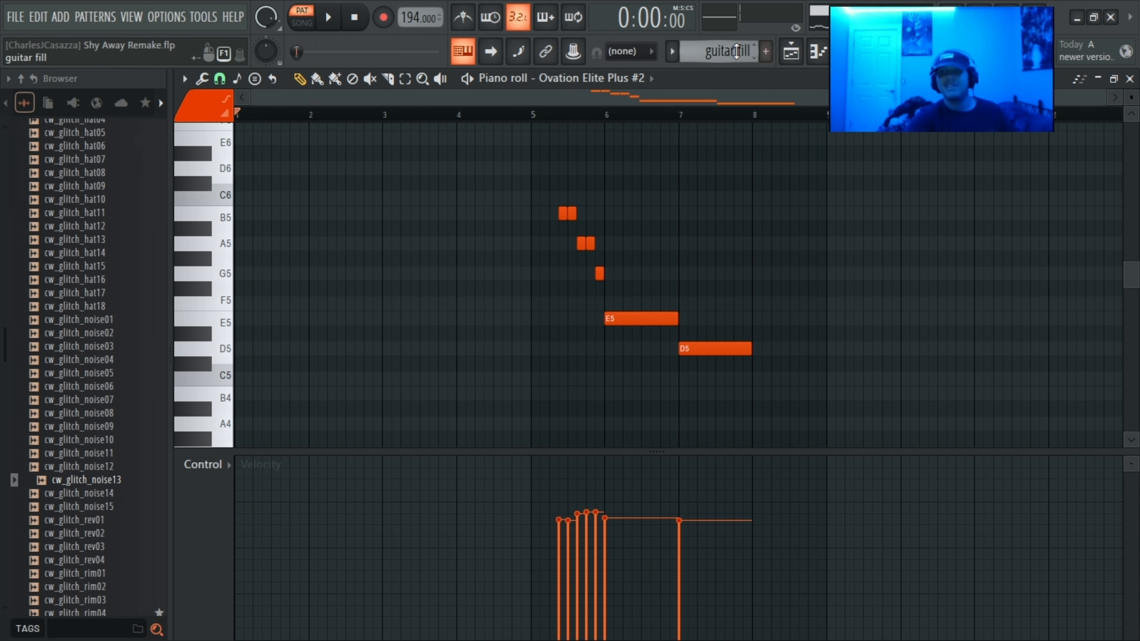
# Step: Switch to the distorted guitar melody pattern, play its Ovation Elite Plus #2 notes, and stop playback
pyautogui.scroll(1, 735, 52)
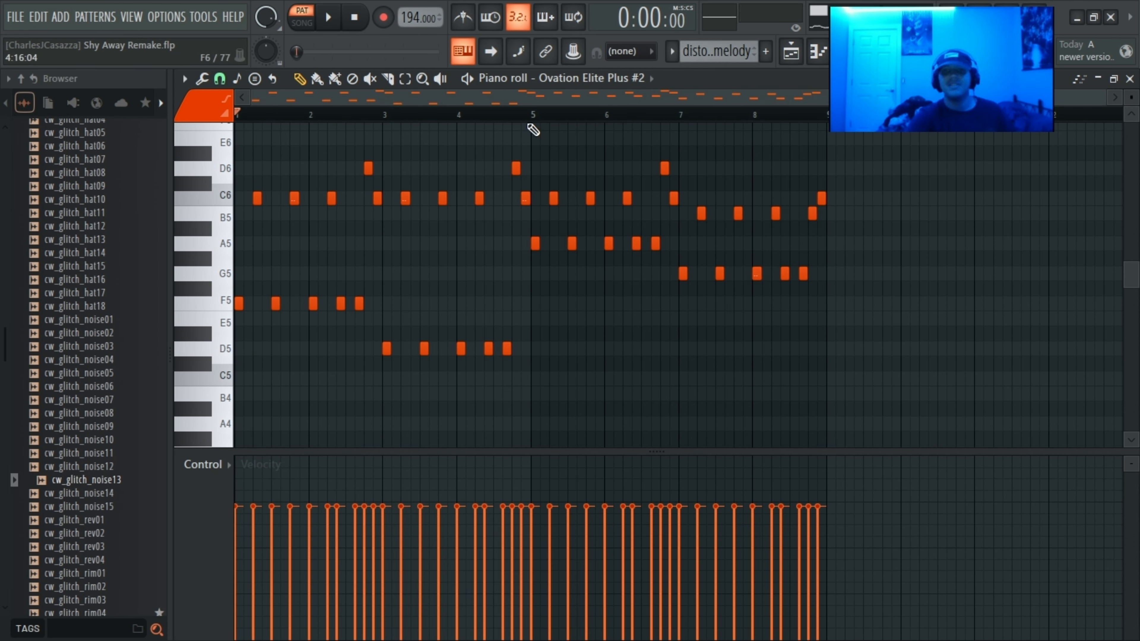
pyautogui.press('space')
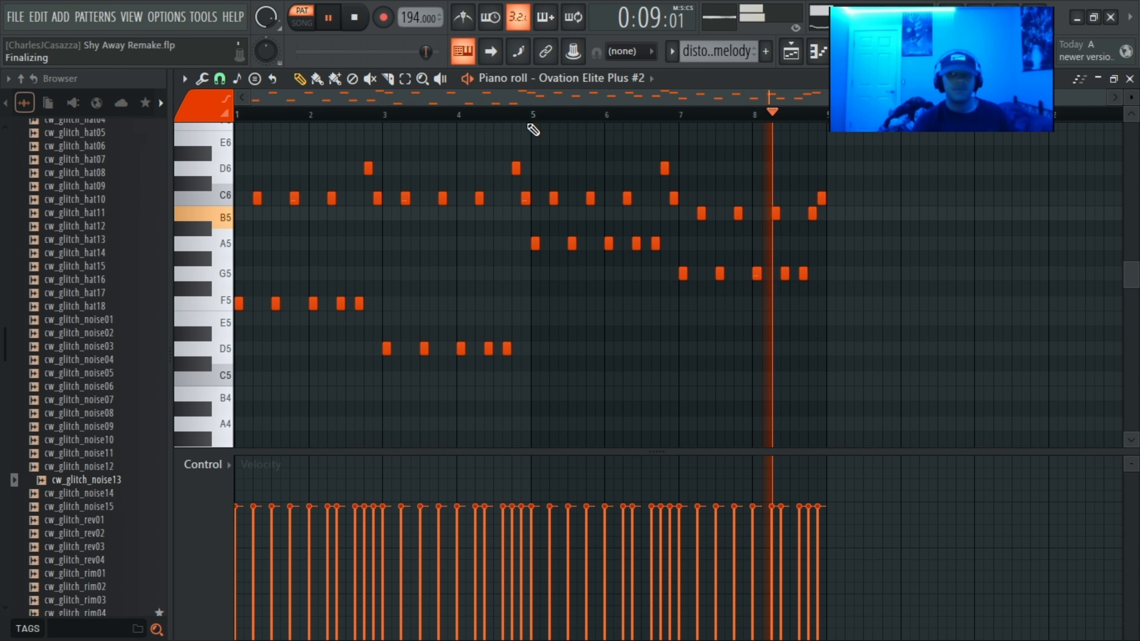
pyautogui.press('space')
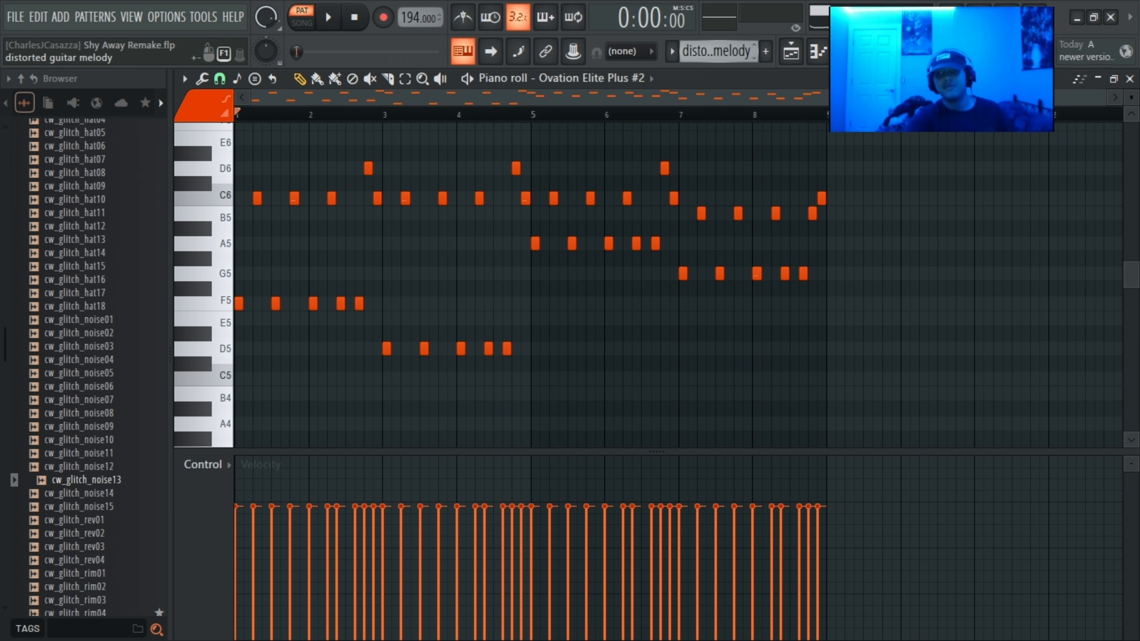
# Step: Check Pattern 22 in the piano roll for remaining notes and return to the arrangement in the playlist
pyautogui.moveTo(714, 52); pyautogui.dragTo(714, 46)
pyautogui.scroll(3, 679, 207)
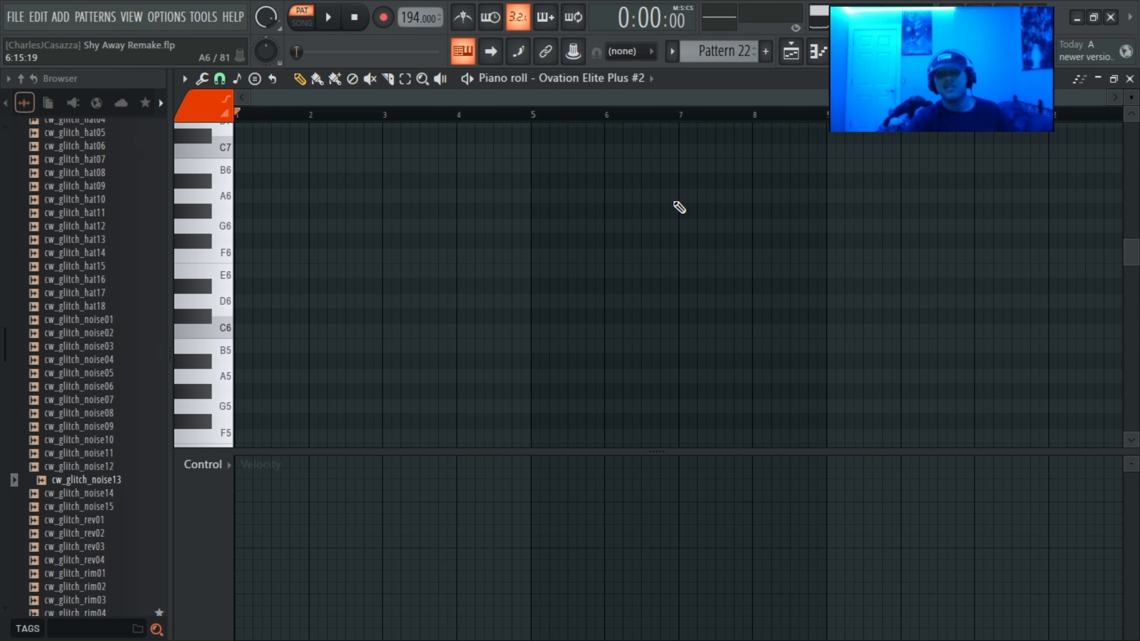
pyautogui.scroll(-1, 679, 208)
pyautogui.moveTo(714, 51); pyautogui.dragTo(712, 31)
pyautogui.click(785, 54)
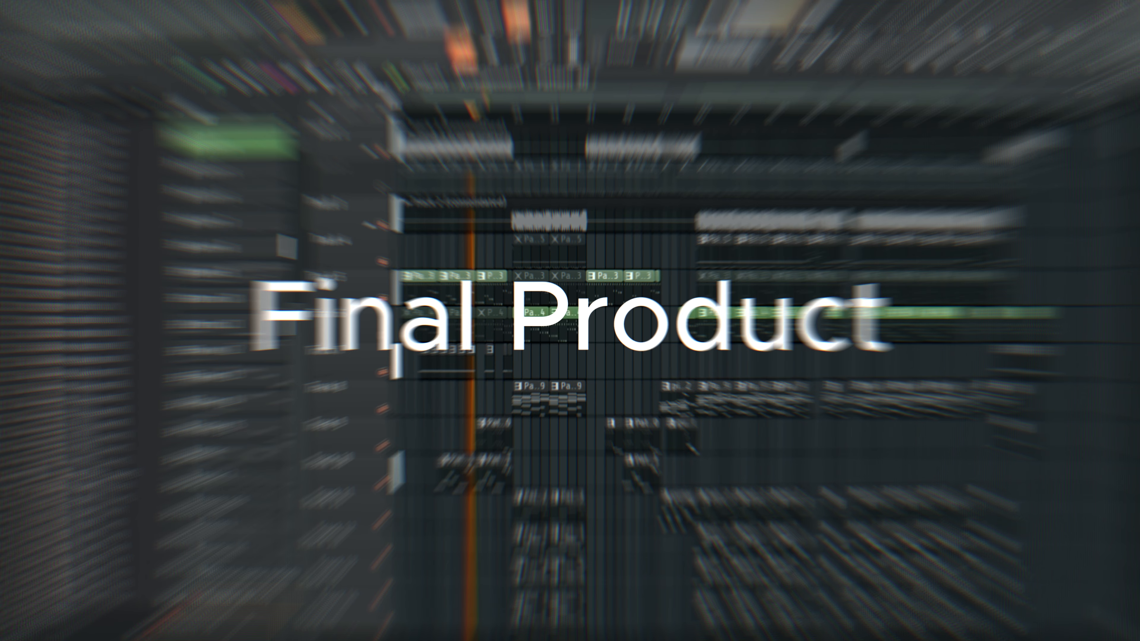
pyautogui.press('super')
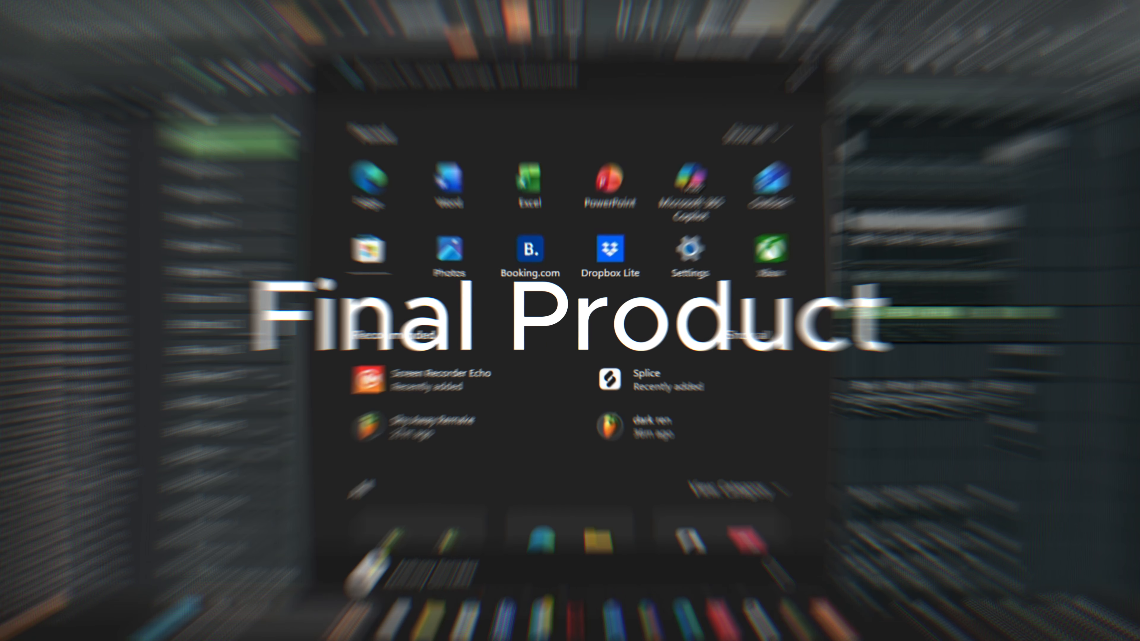
pyautogui.press('super')
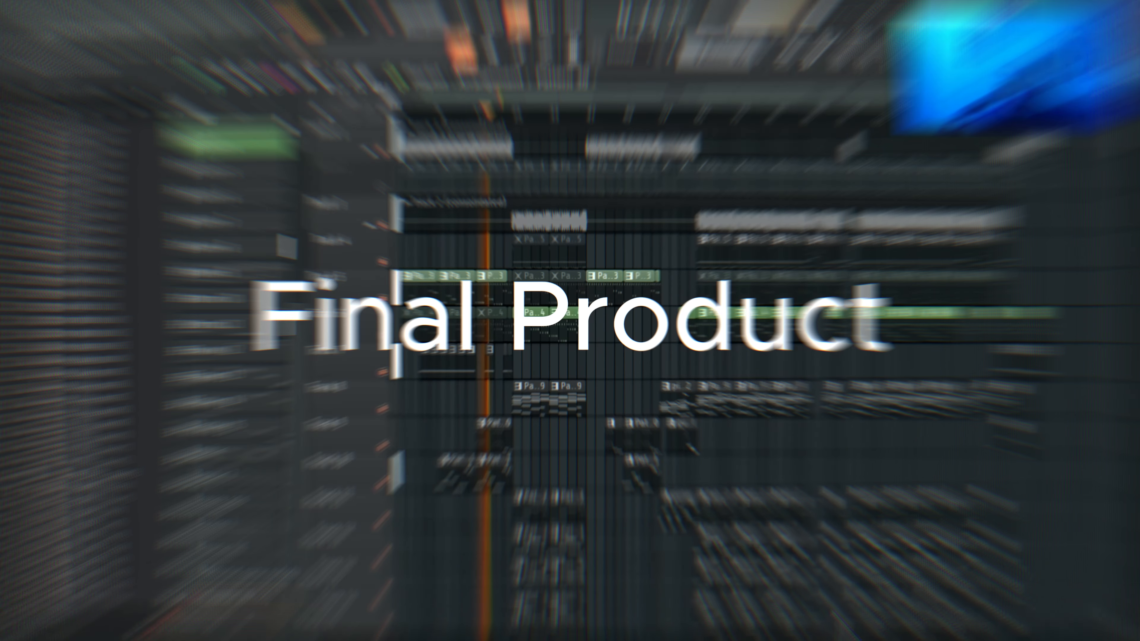